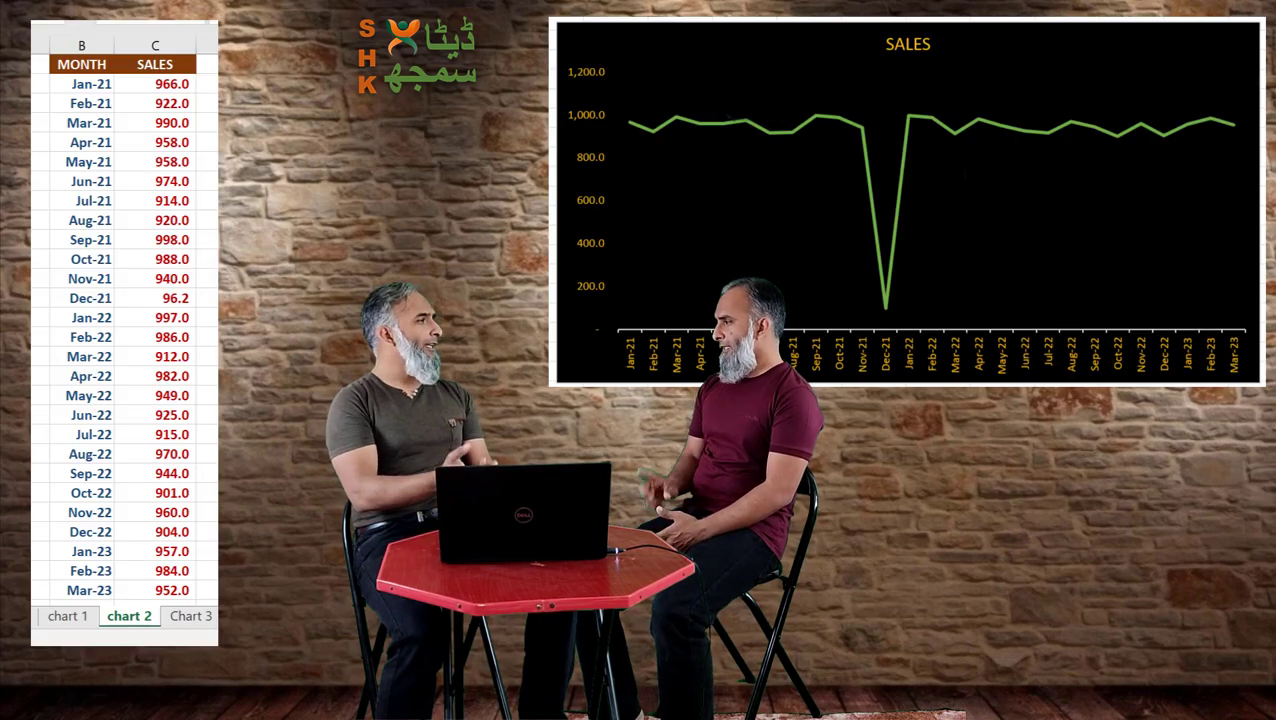
Step: Correct the Dec-21 sales value to 962 in the monthly sales table on the chart 2 sheet
click(172, 297)
text(962)
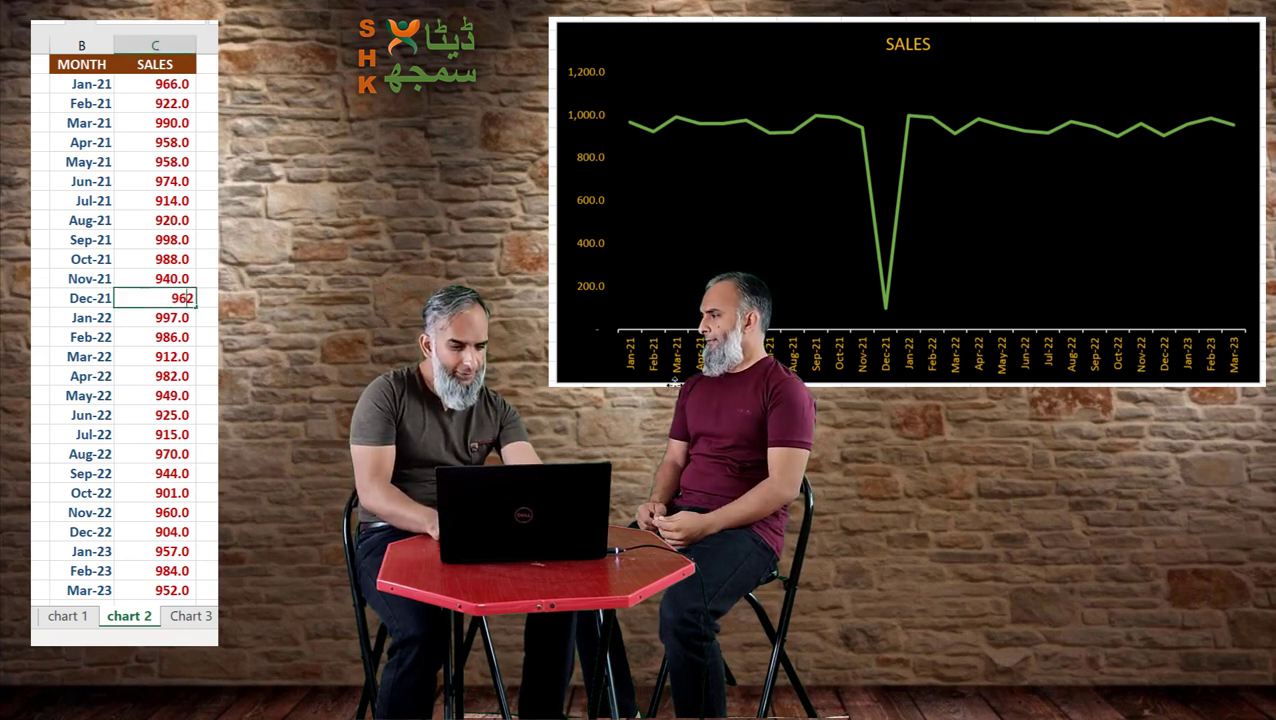
key(Return)
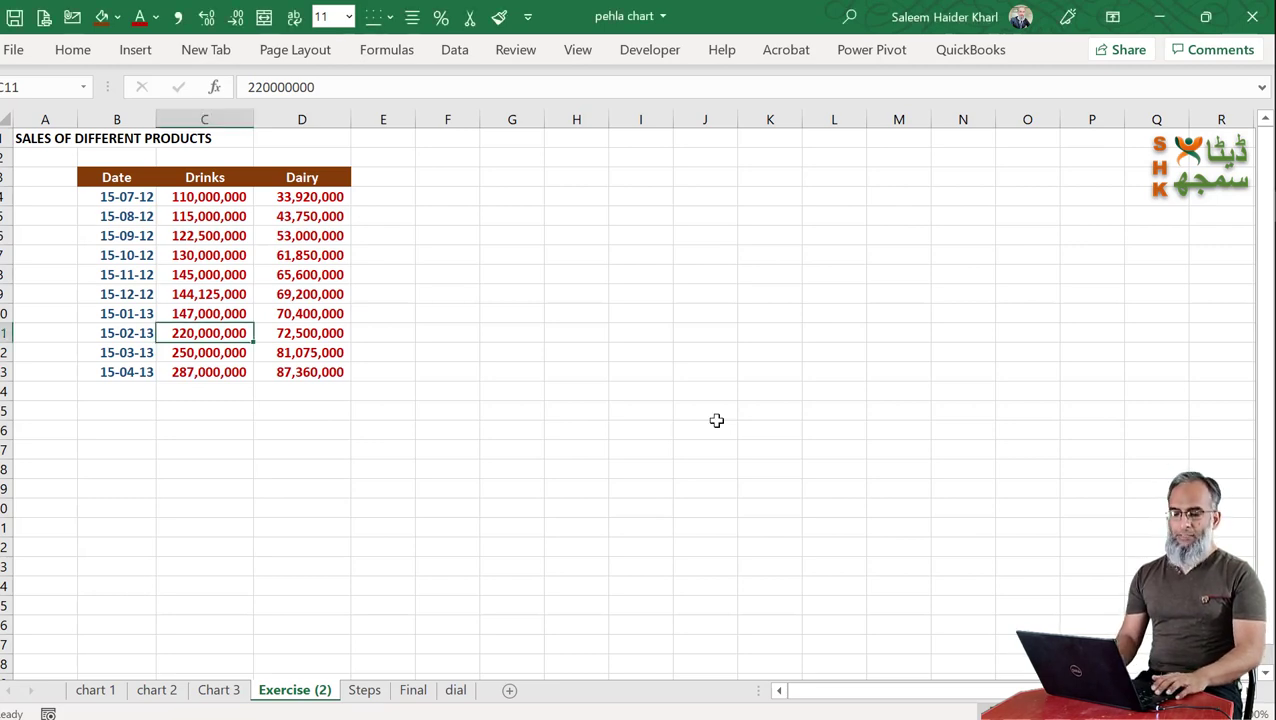
Step: On the chart 1 sheet, delete the empty columns from E onward that separate the data table from the QTY PURCHASED chart
key(ctrl+Page_Up)
key(ctrl+Page_Up)
key(ctrl+Page_Up)
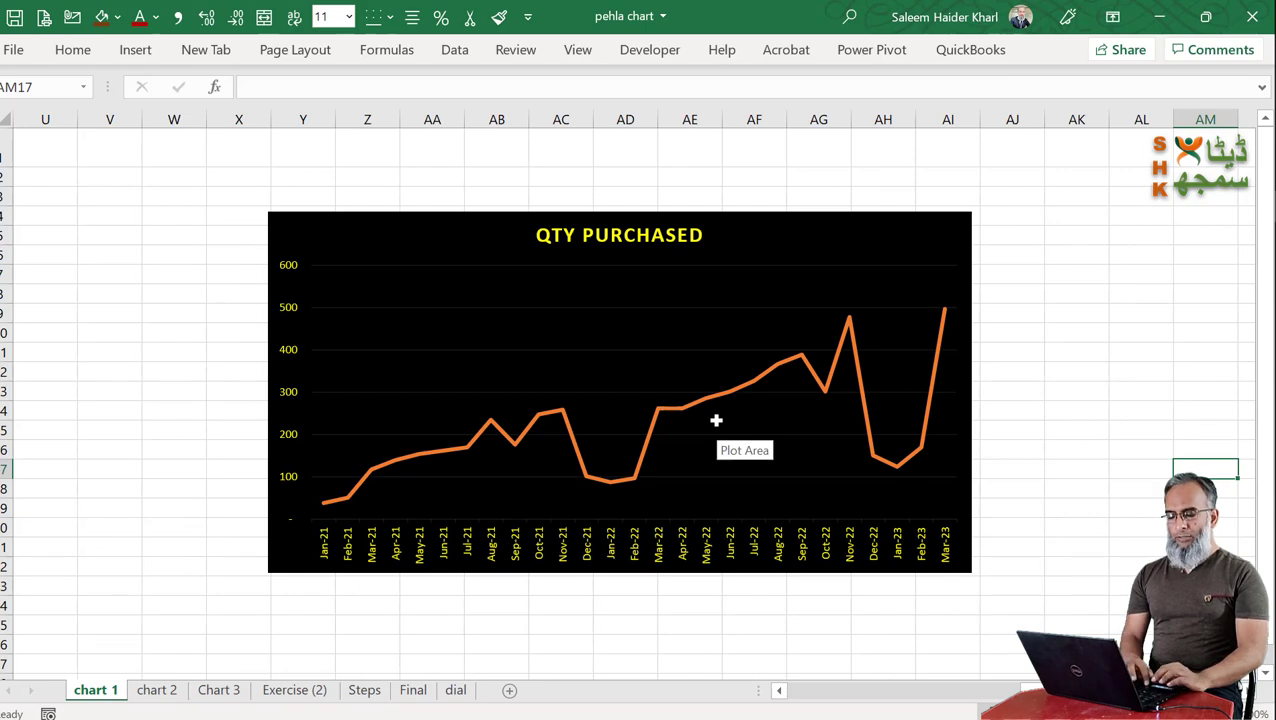
scroll(166, 427, left, 10)
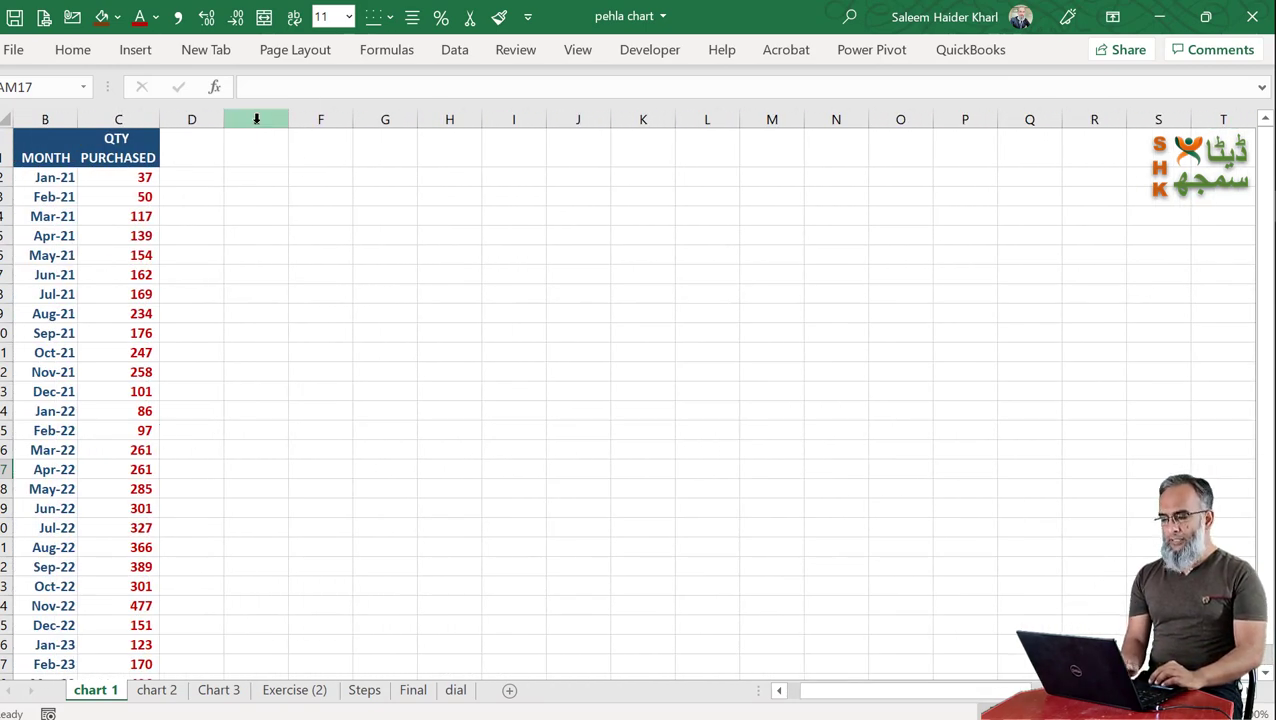
drag(256, 119, 933, 211)
key(ctrl+minus)
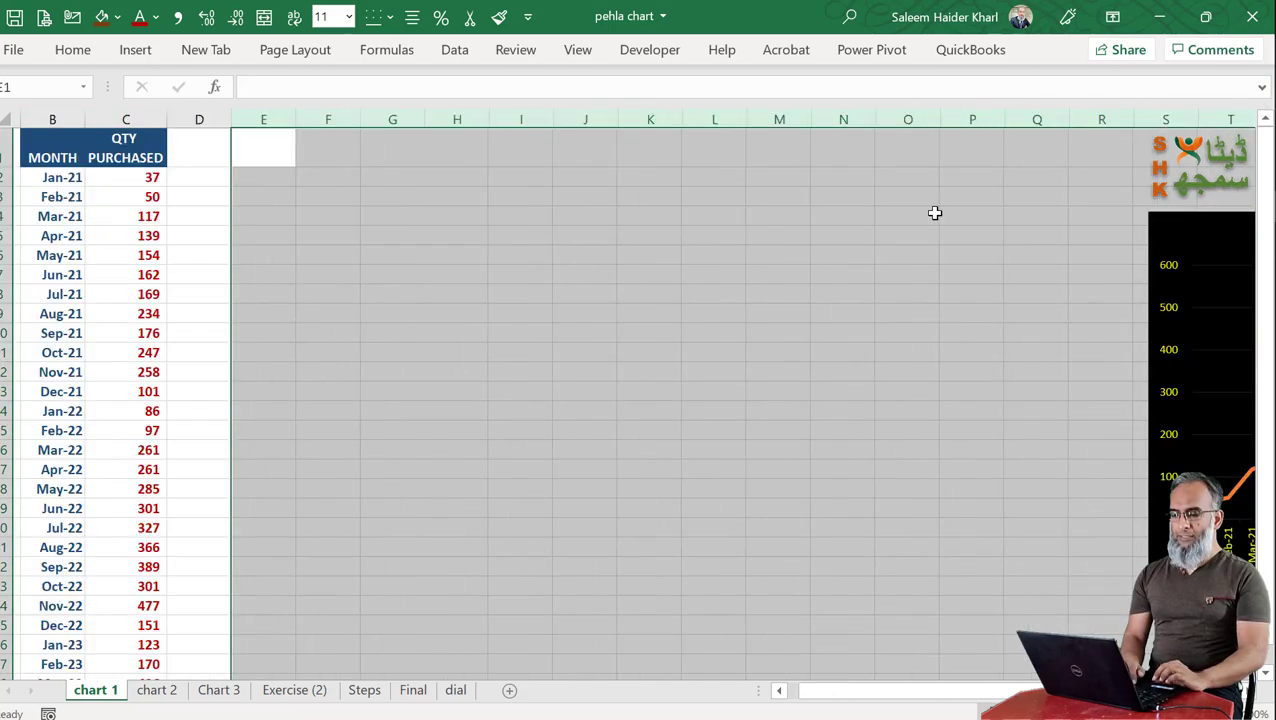
click(360, 385)
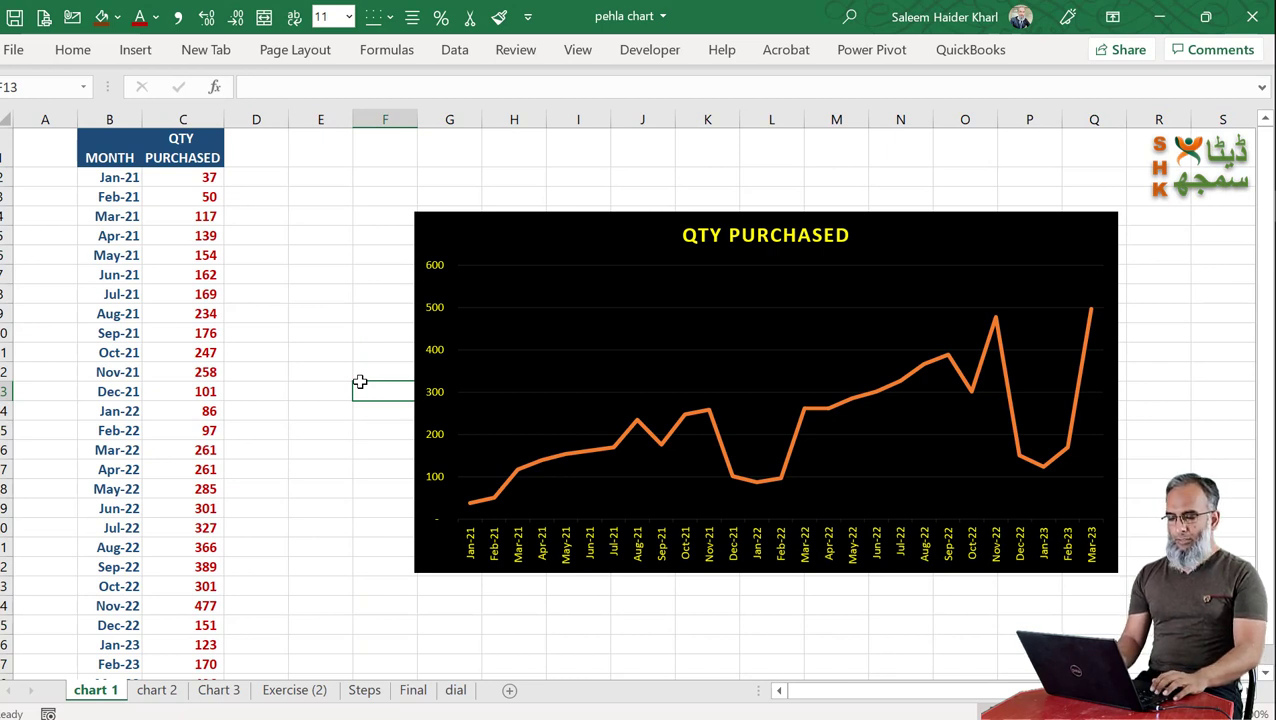
Step: Look at the Chart 3 sheet, and examine the Date, Drinks and Dairy table on the Exercise (2) sheet
key(ctrl+Page_Down)
key(ctrl+Page_Down)
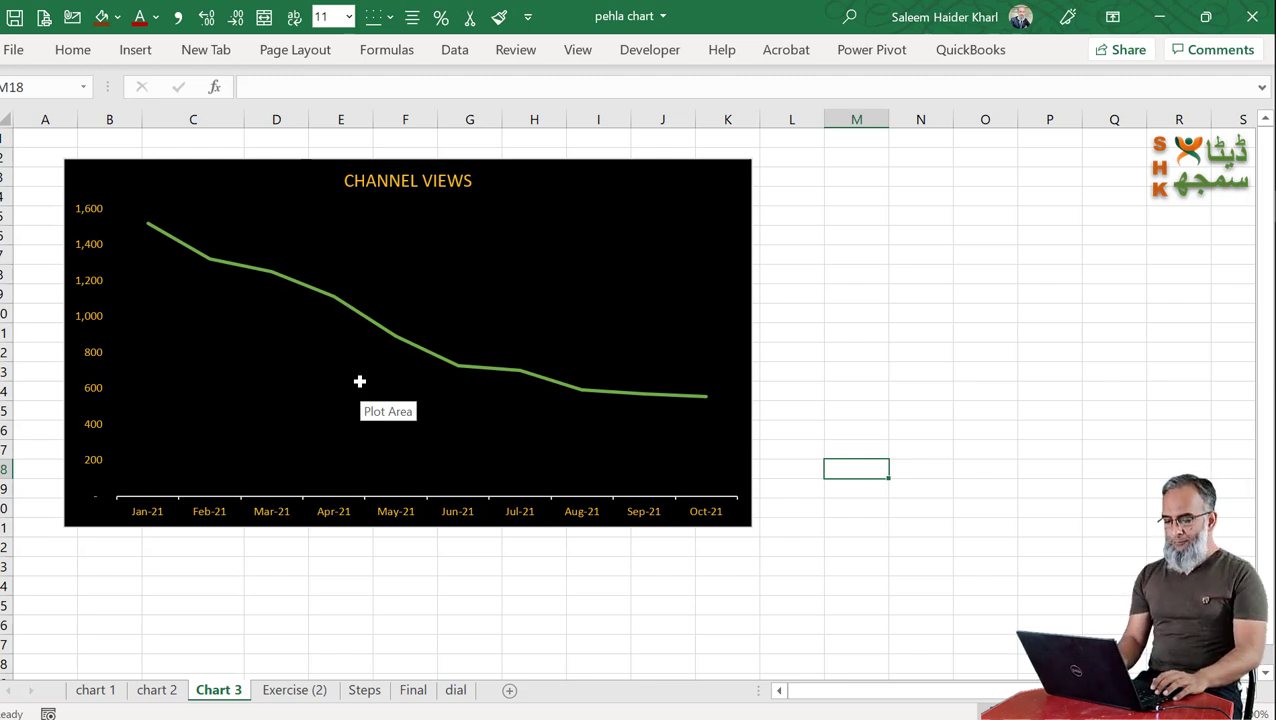
key(ctrl+Page_Down)
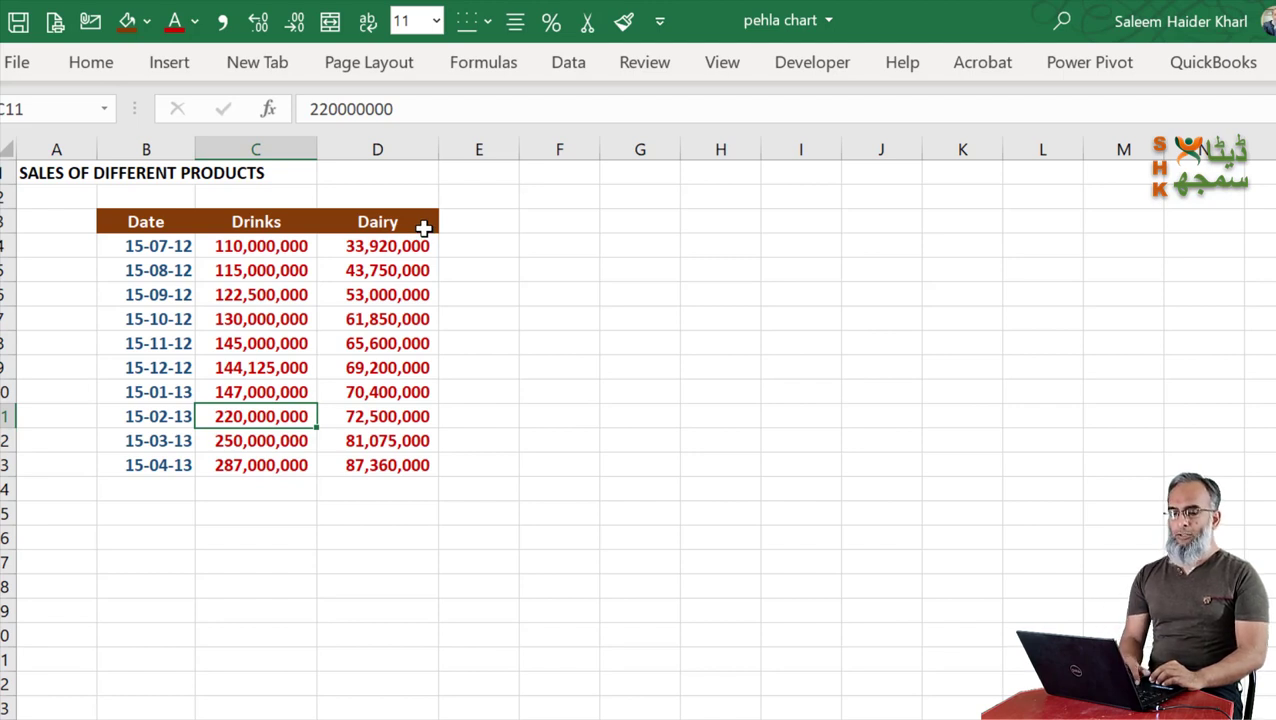
drag(134, 222, 387, 466)
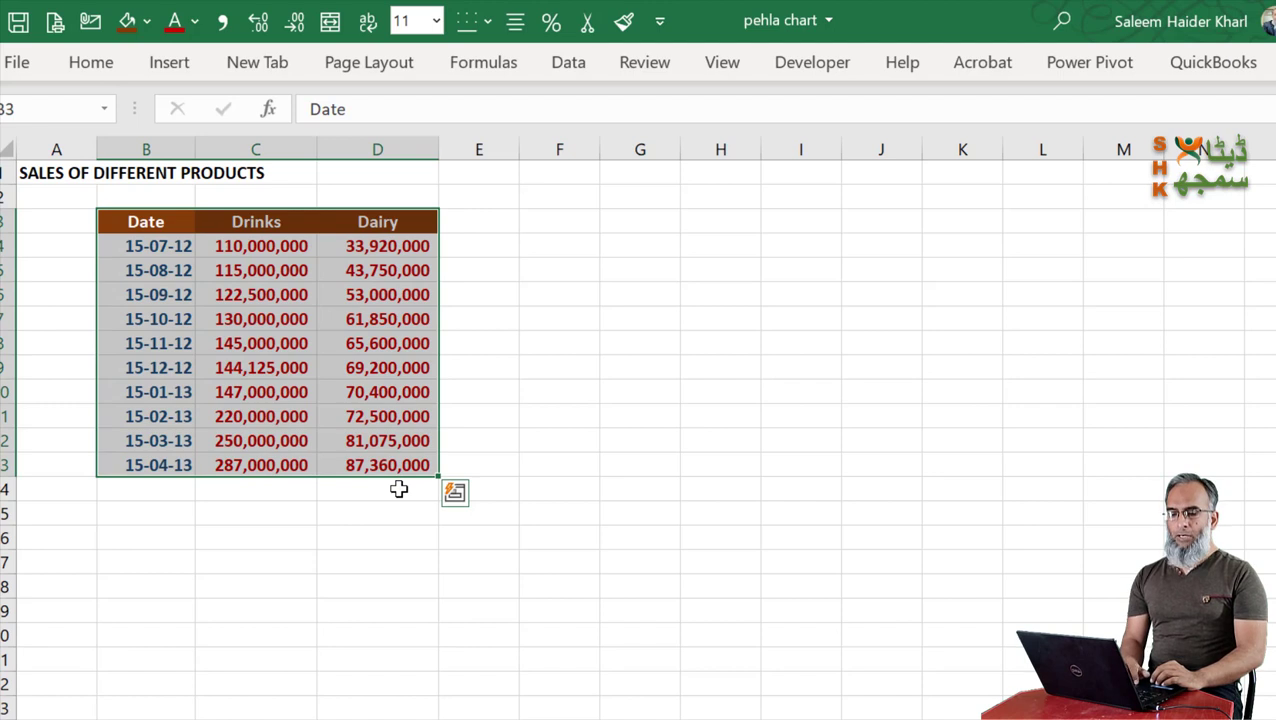
click(159, 222)
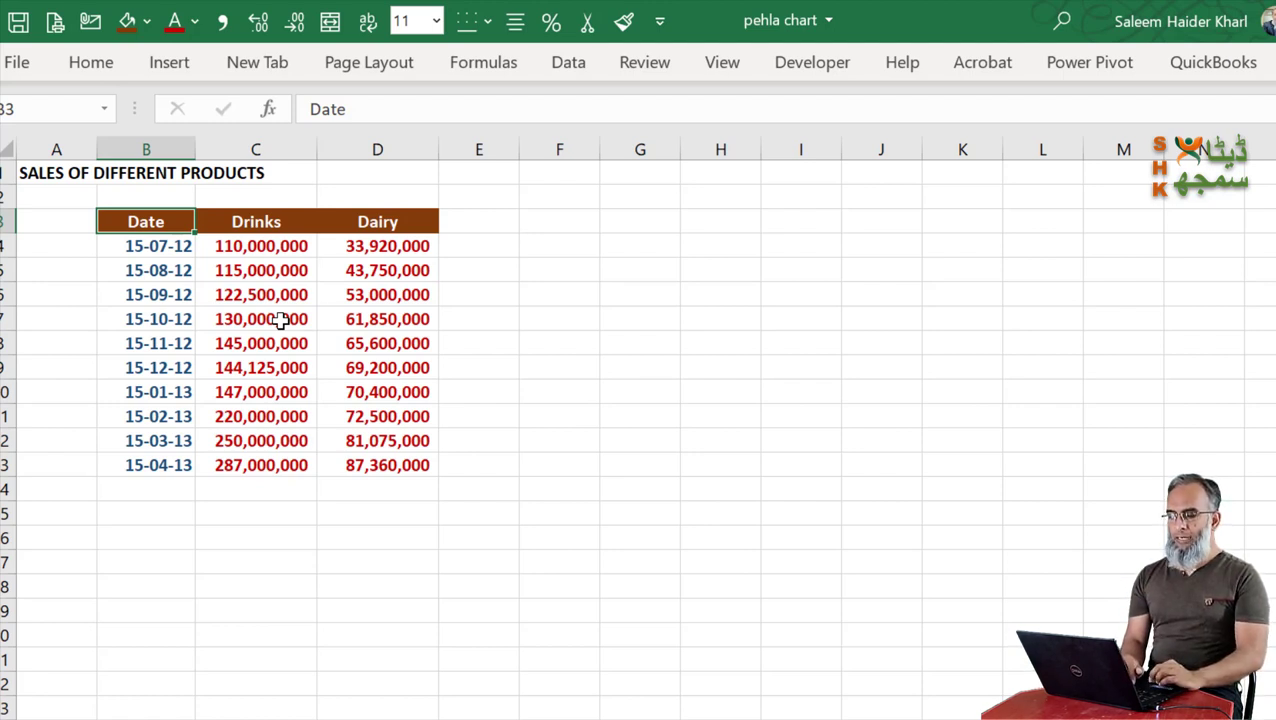
click(256, 249)
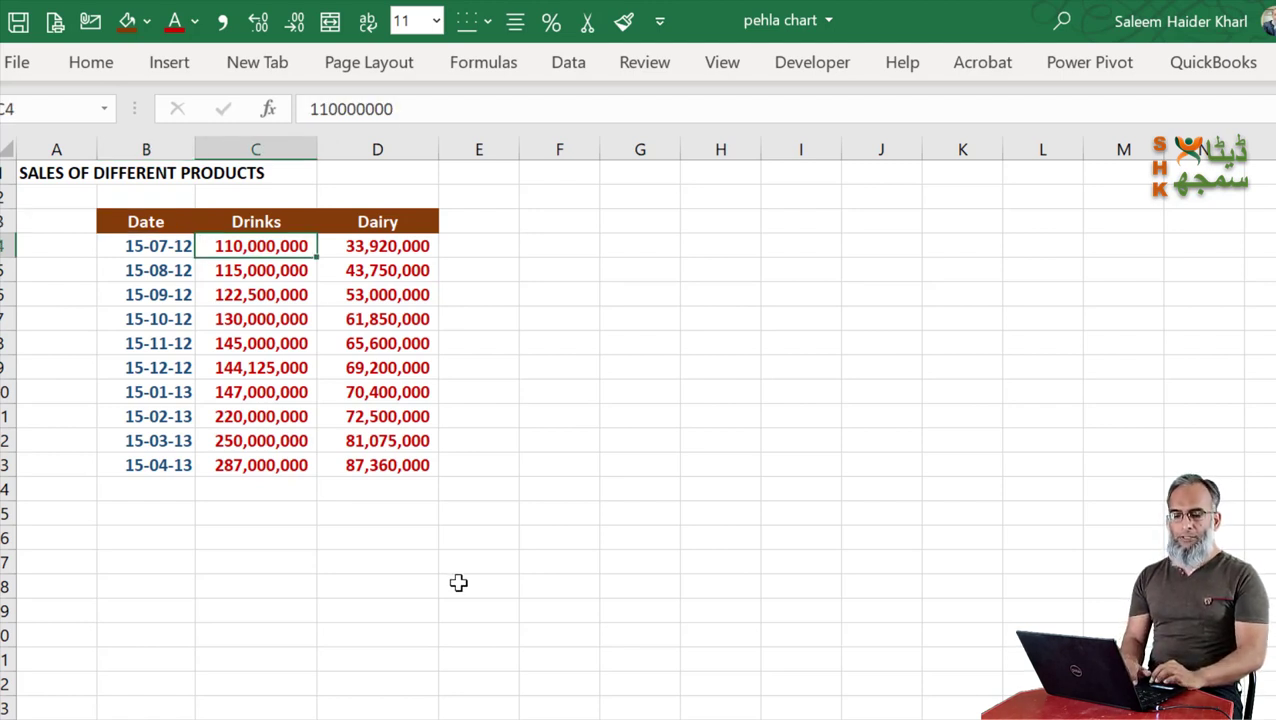
drag(171, 219, 402, 465)
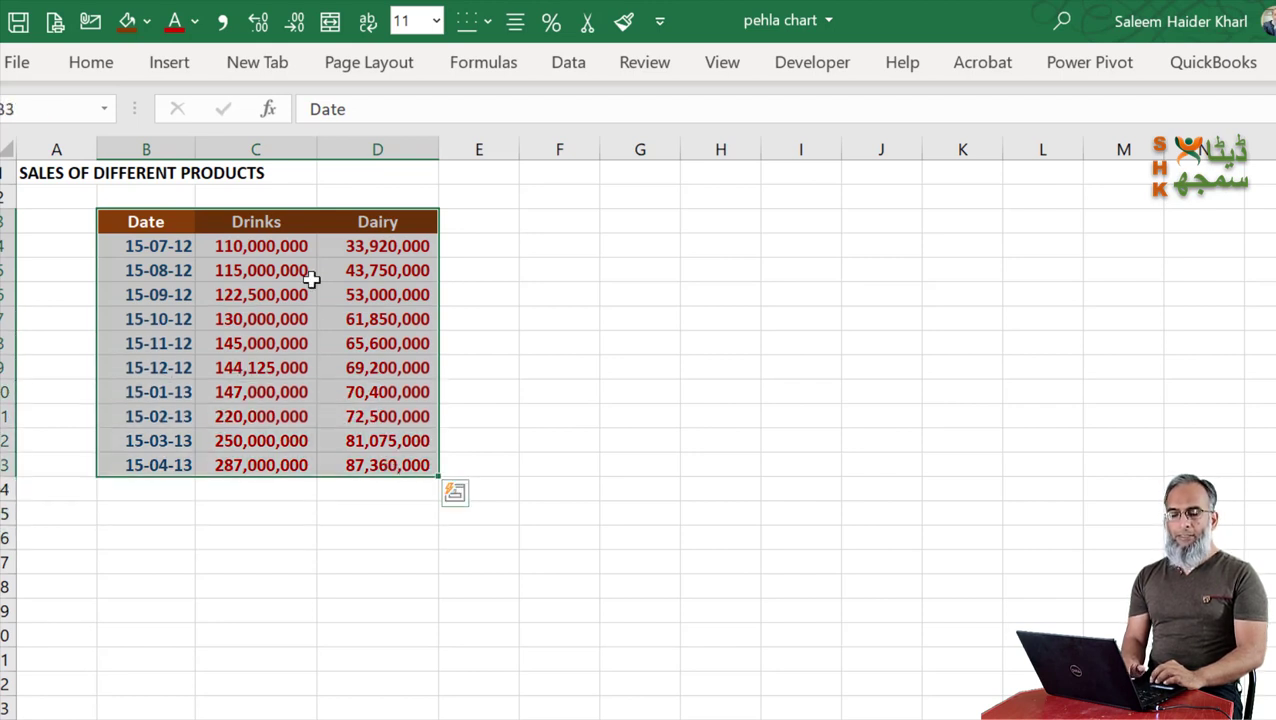
click(311, 280)
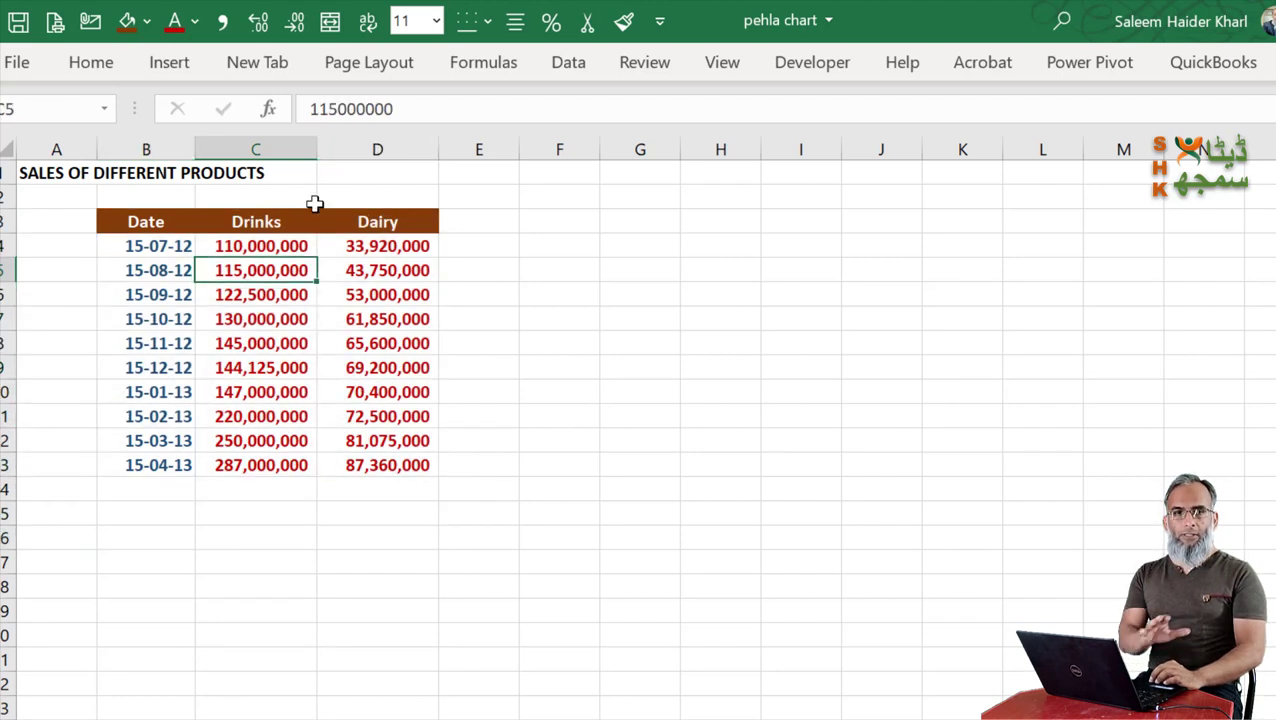
Step: Insert a blank column between Drinks and Dairy, and remove it again
click(342, 148)
key(ctrl+shift+plus)
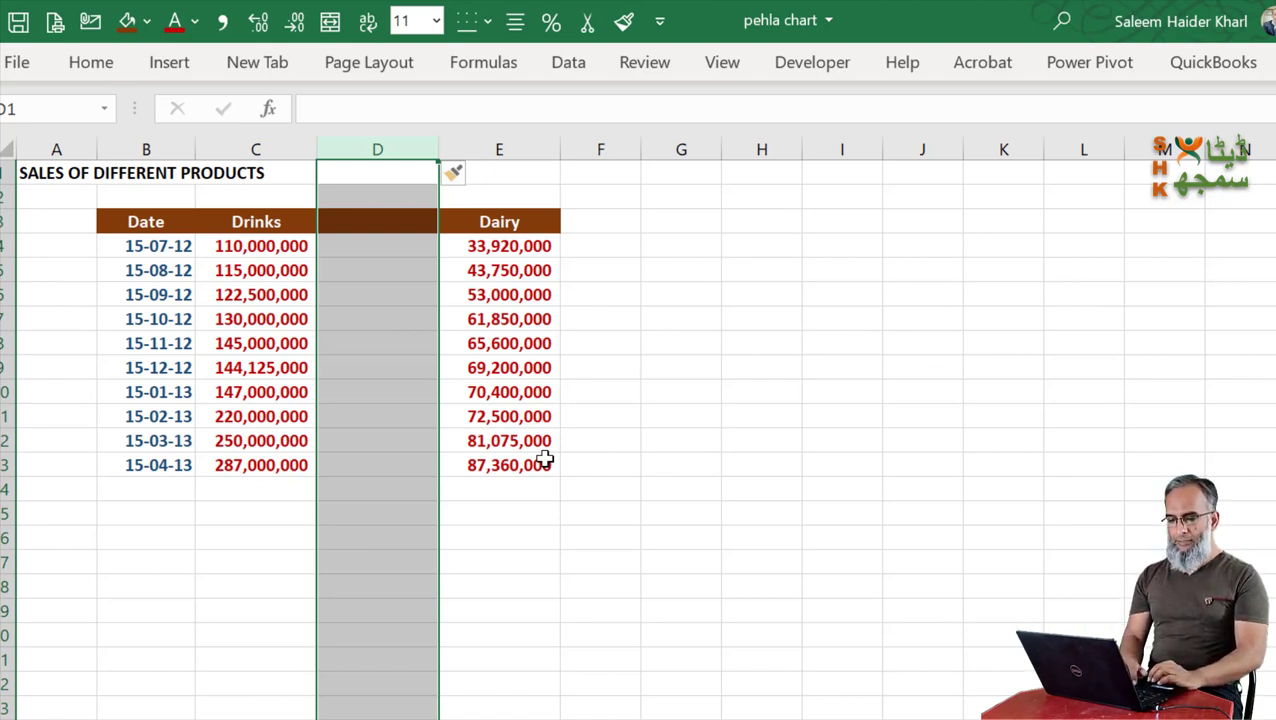
key(ctrl+minus)
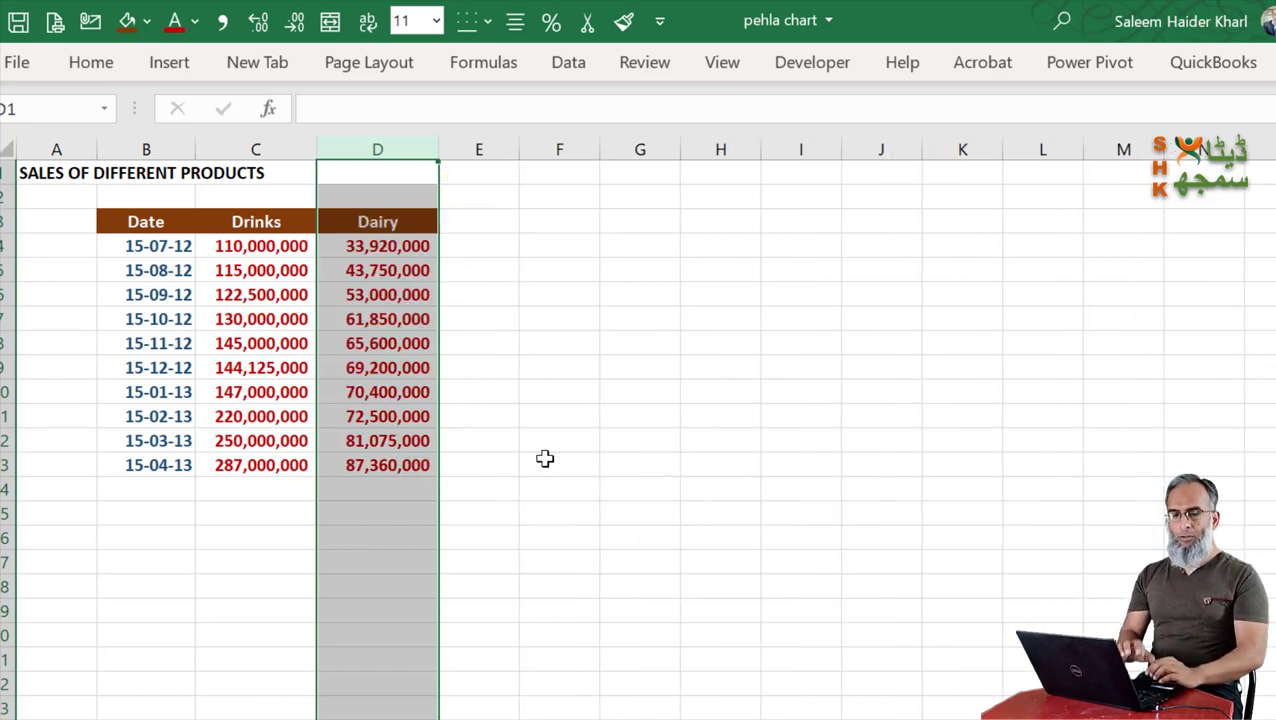
Step: Insert a basic 2-D line chart from the Date, Drinks and Dairy sales table
click(178, 270)
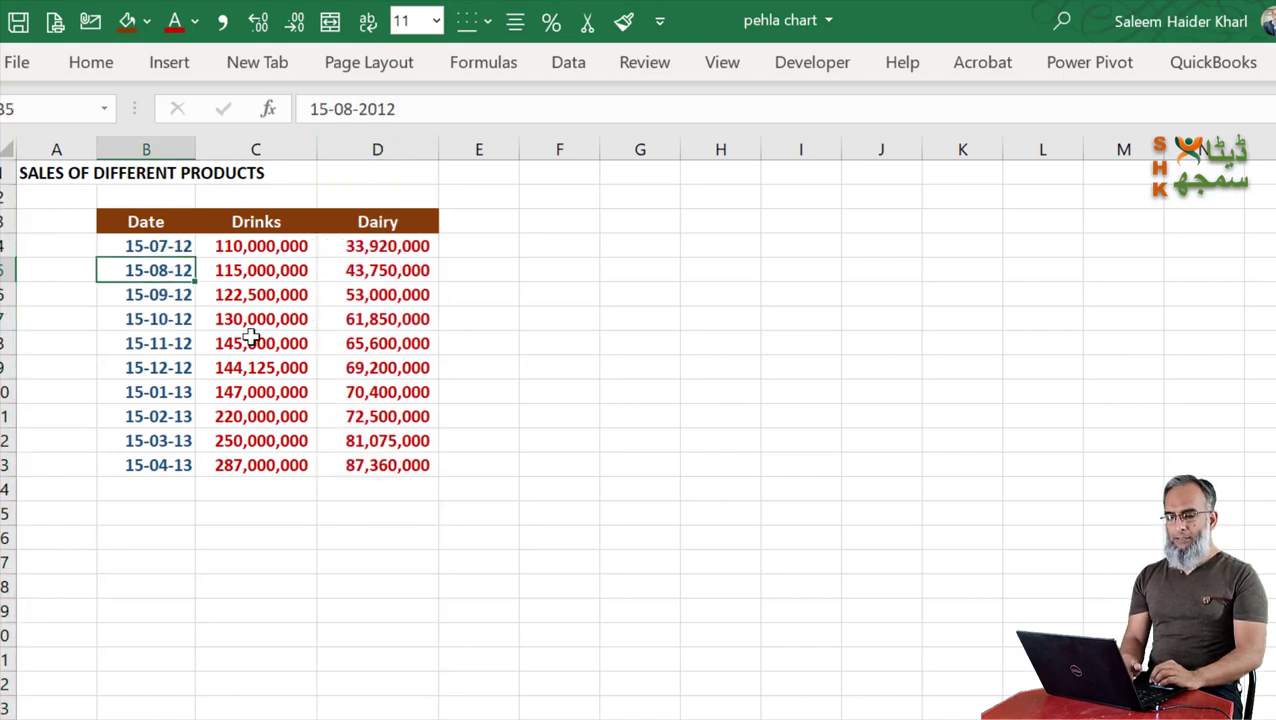
click(298, 350)
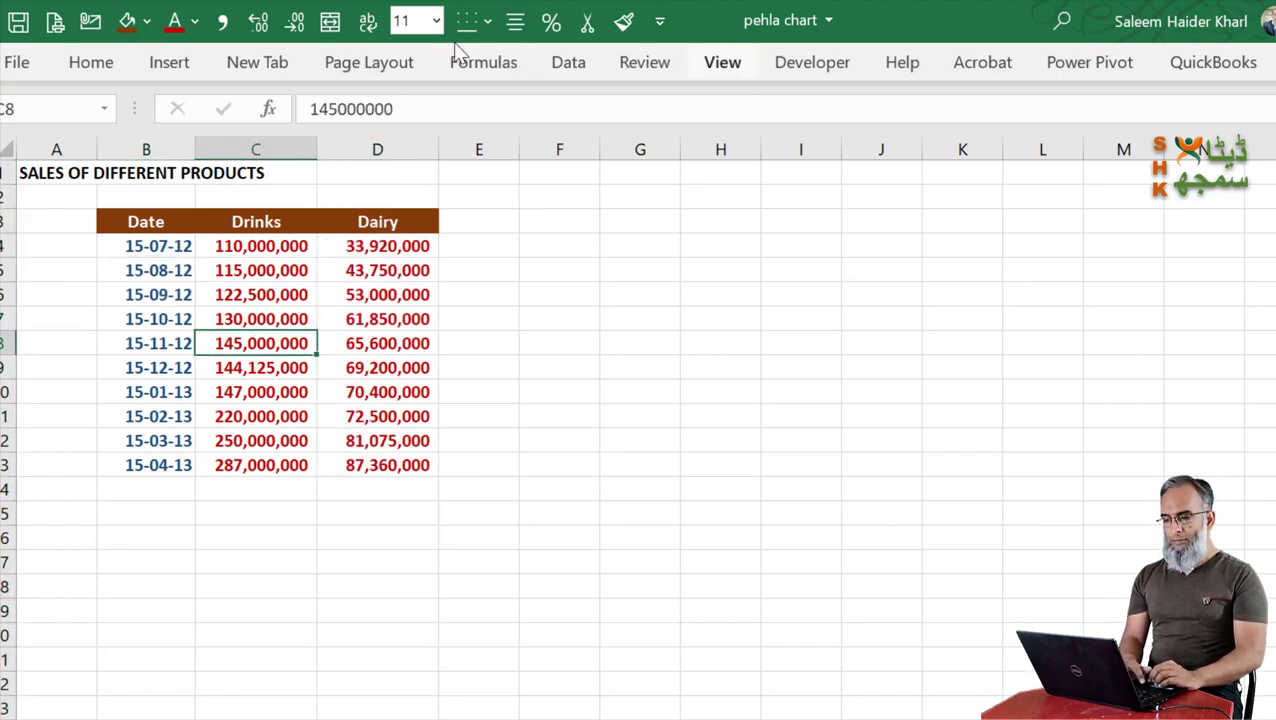
click(165, 68)
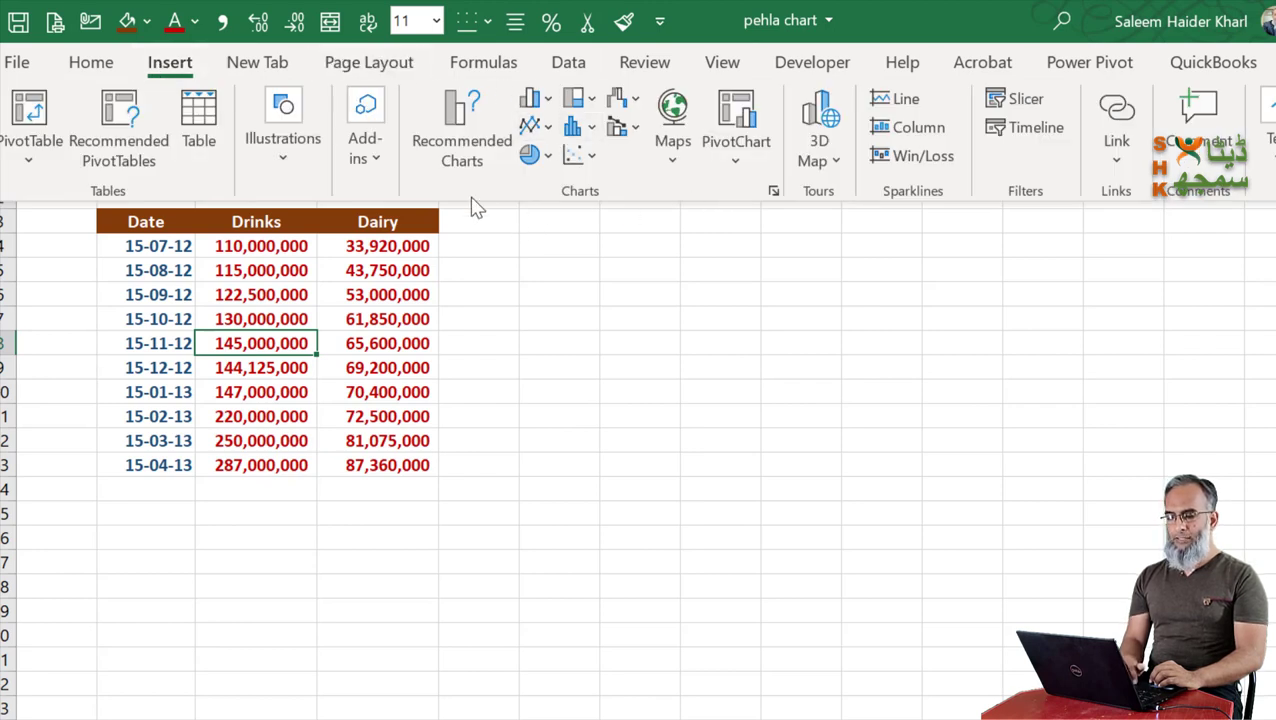
click(548, 126)
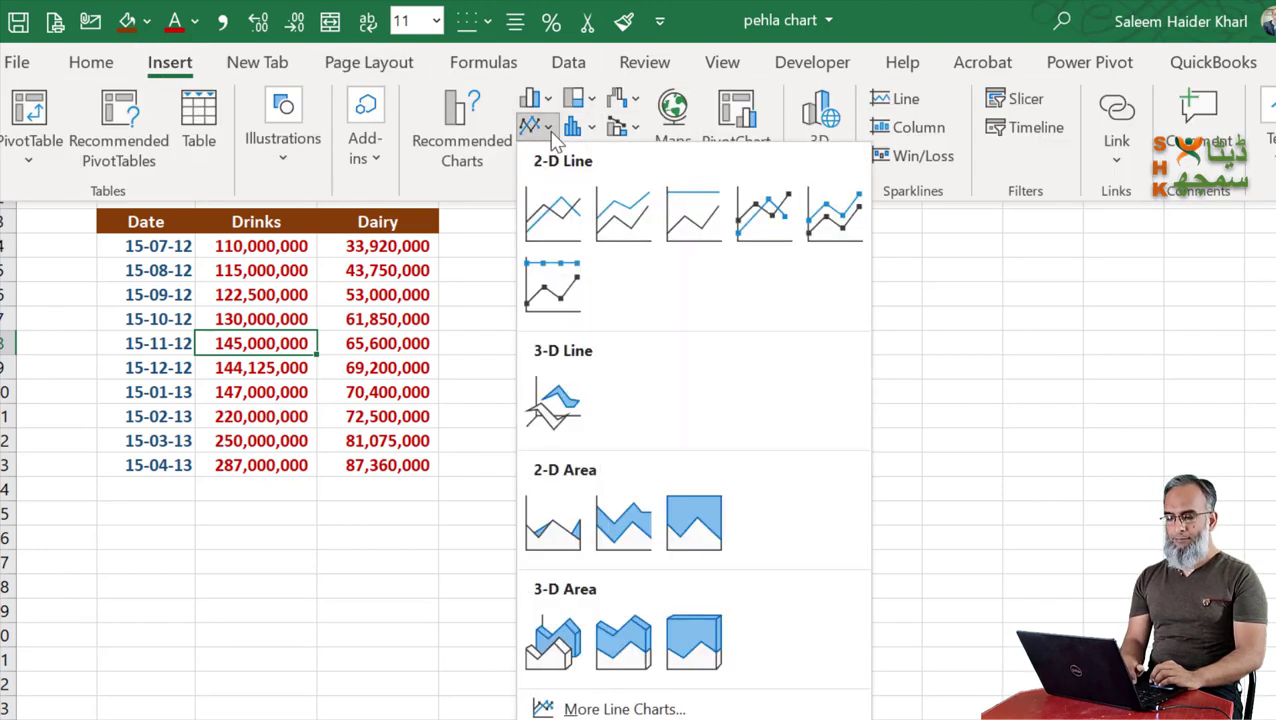
click(553, 213)
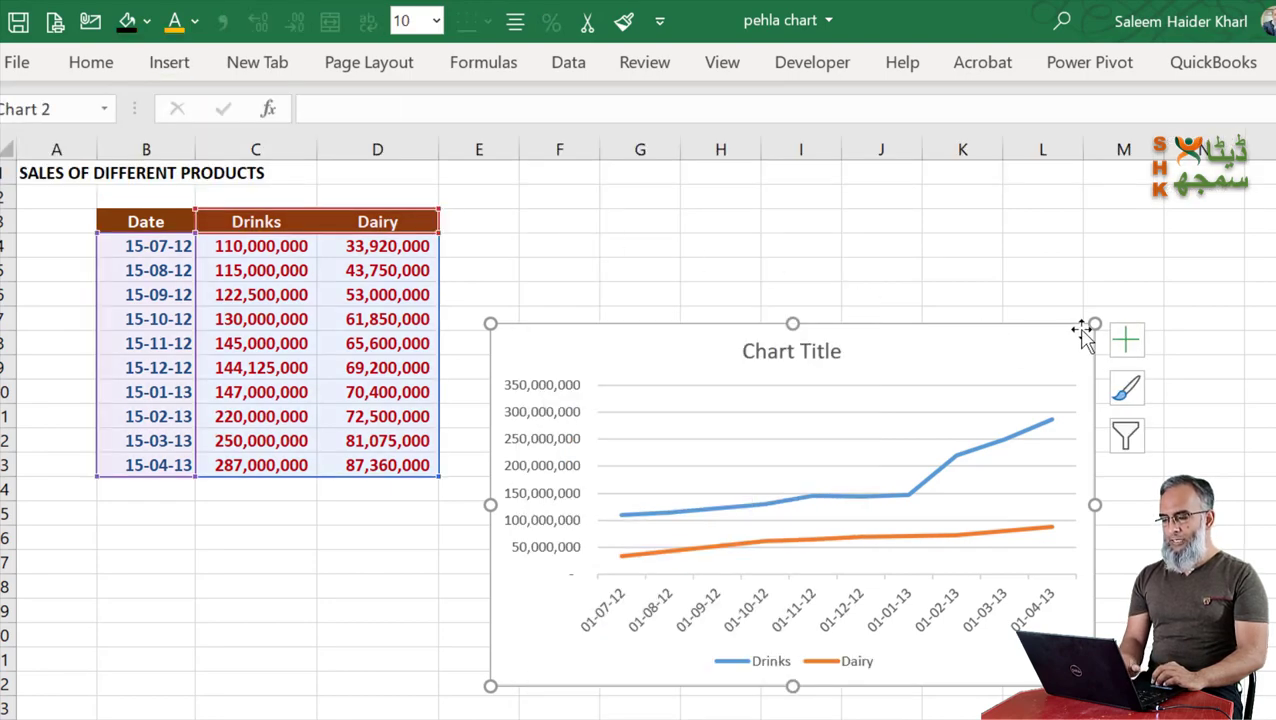
Step: Enlarge the line chart beside the table so it starts at row 3 and reaches at least column O
drag(1094, 325, 1275, 221)
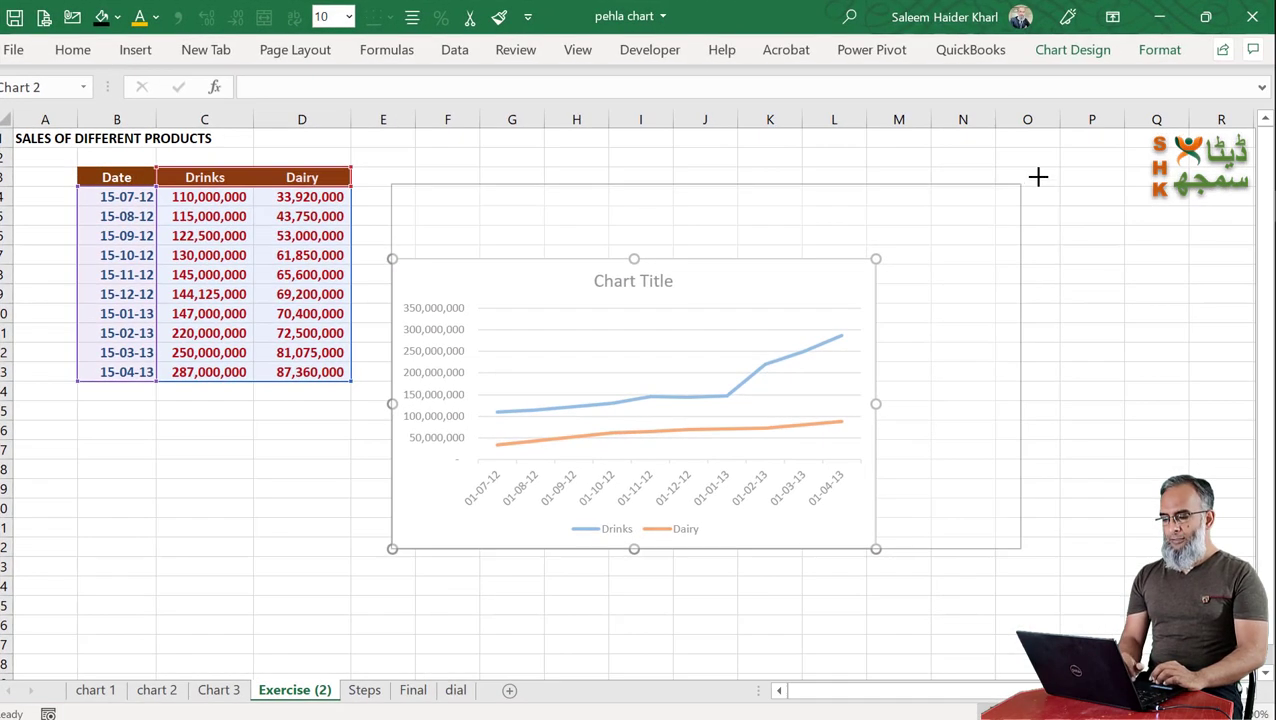
drag(1038, 177, 1040, 176)
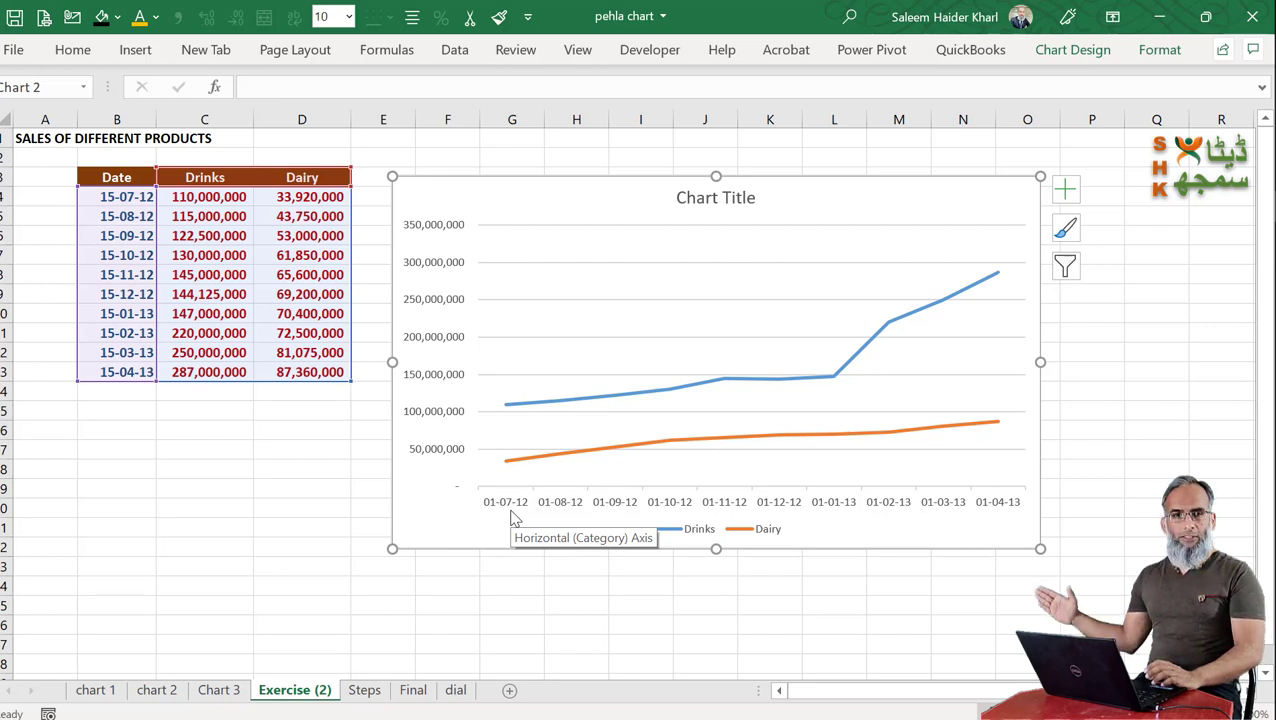
click(316, 522)
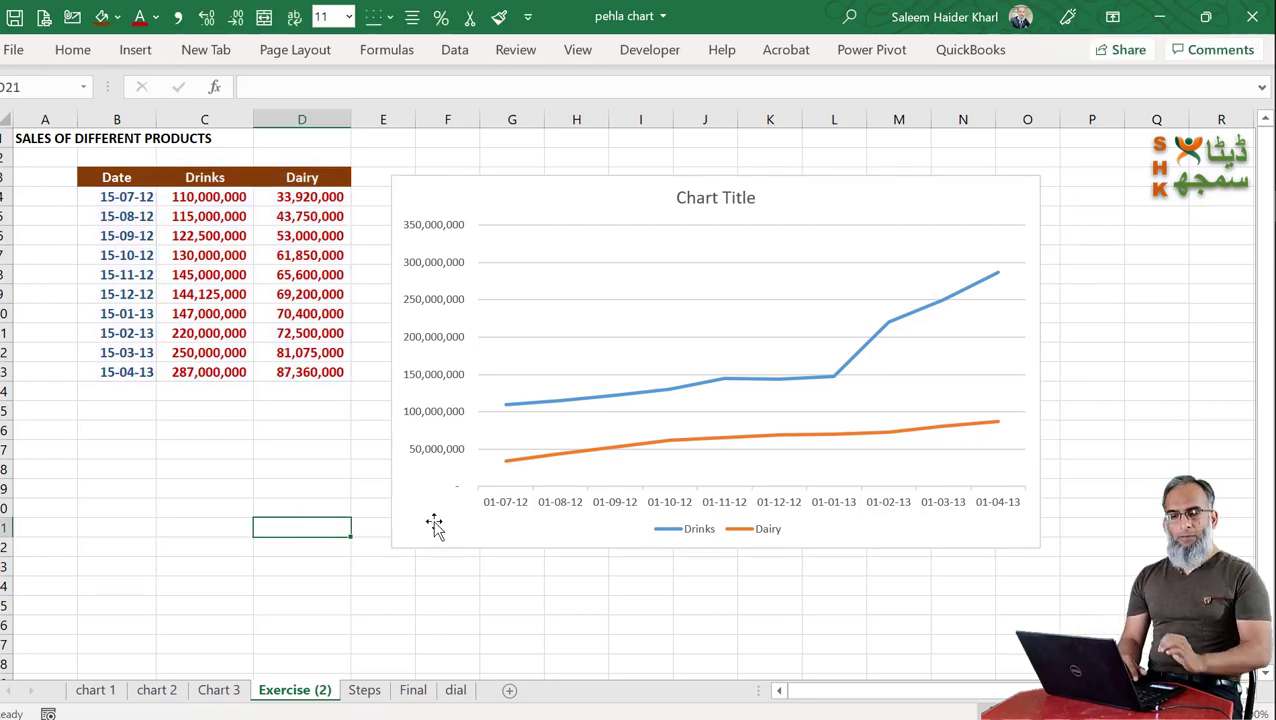
click(437, 521)
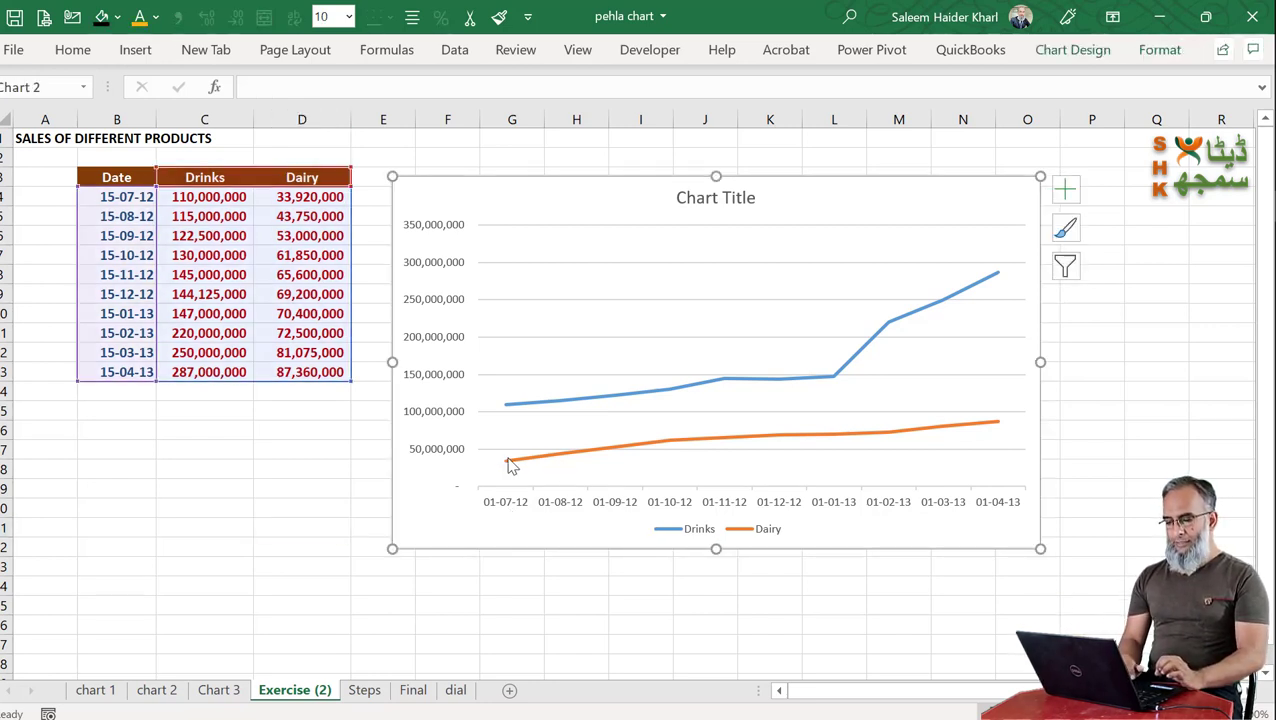
mouse_move(510, 468)
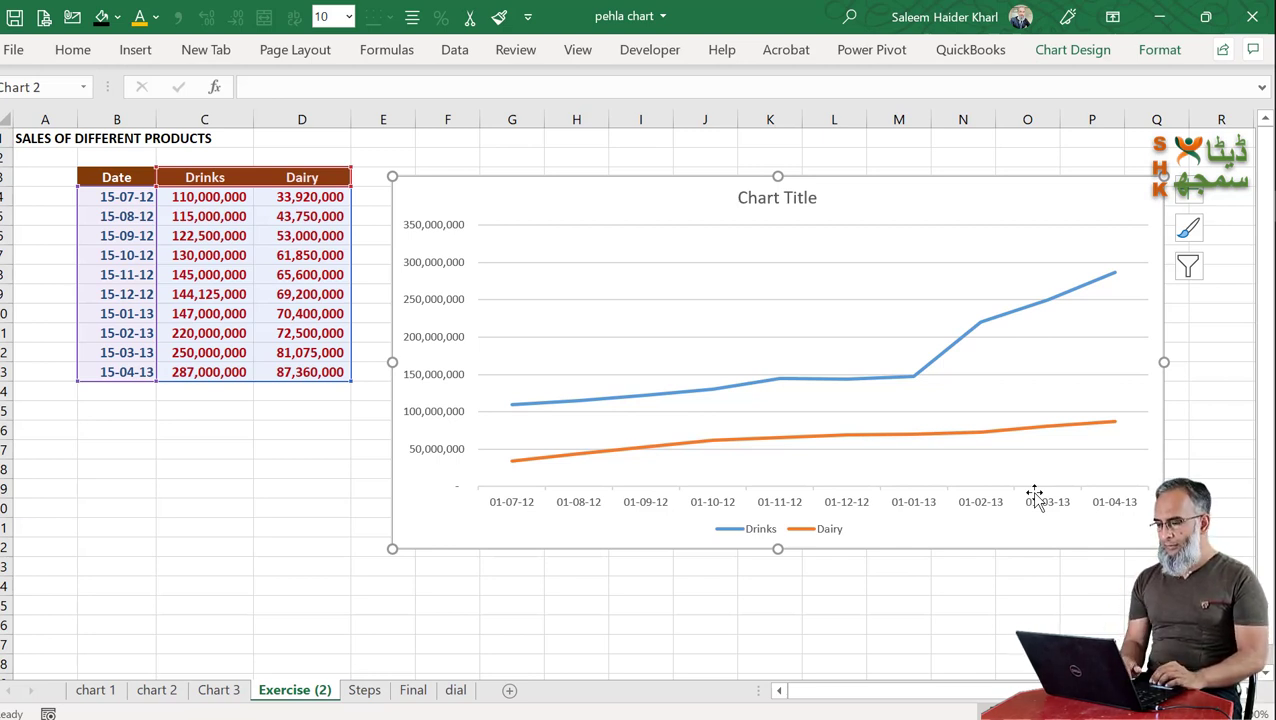
Step: Move the line chart over the sales table and delete its chart title
click(780, 198)
drag(897, 345, 570, 331)
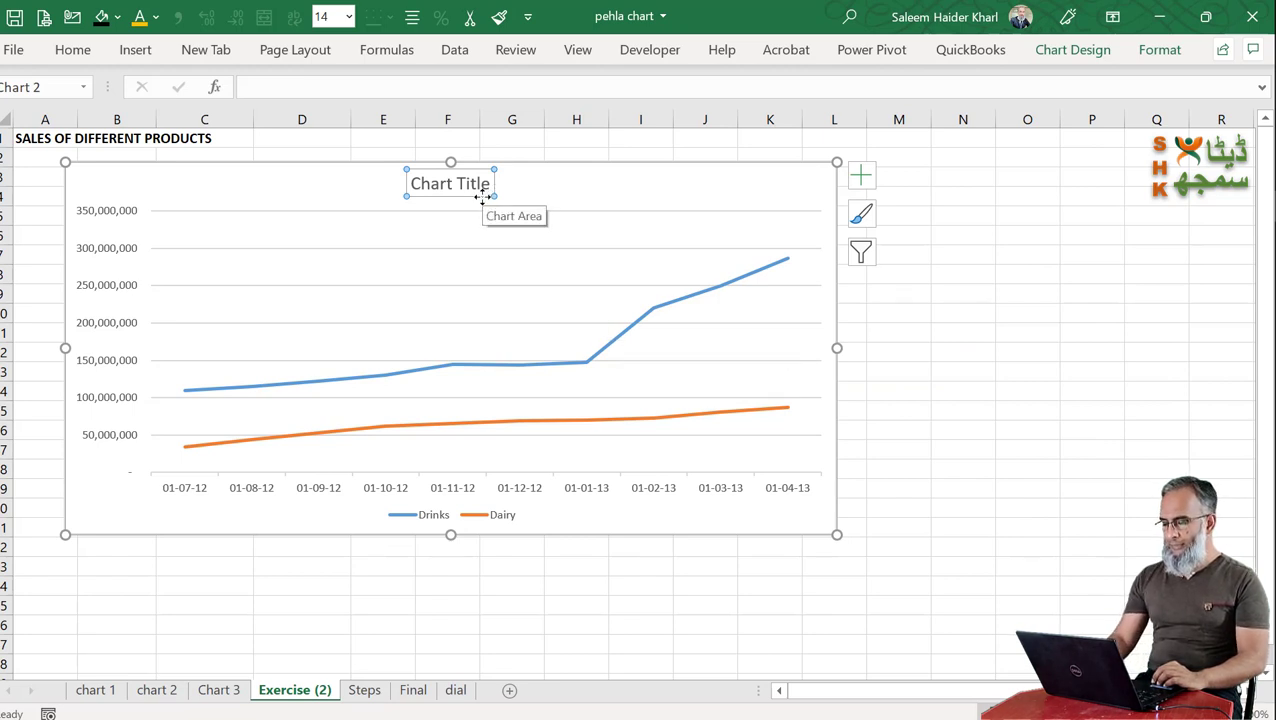
key(Delete)
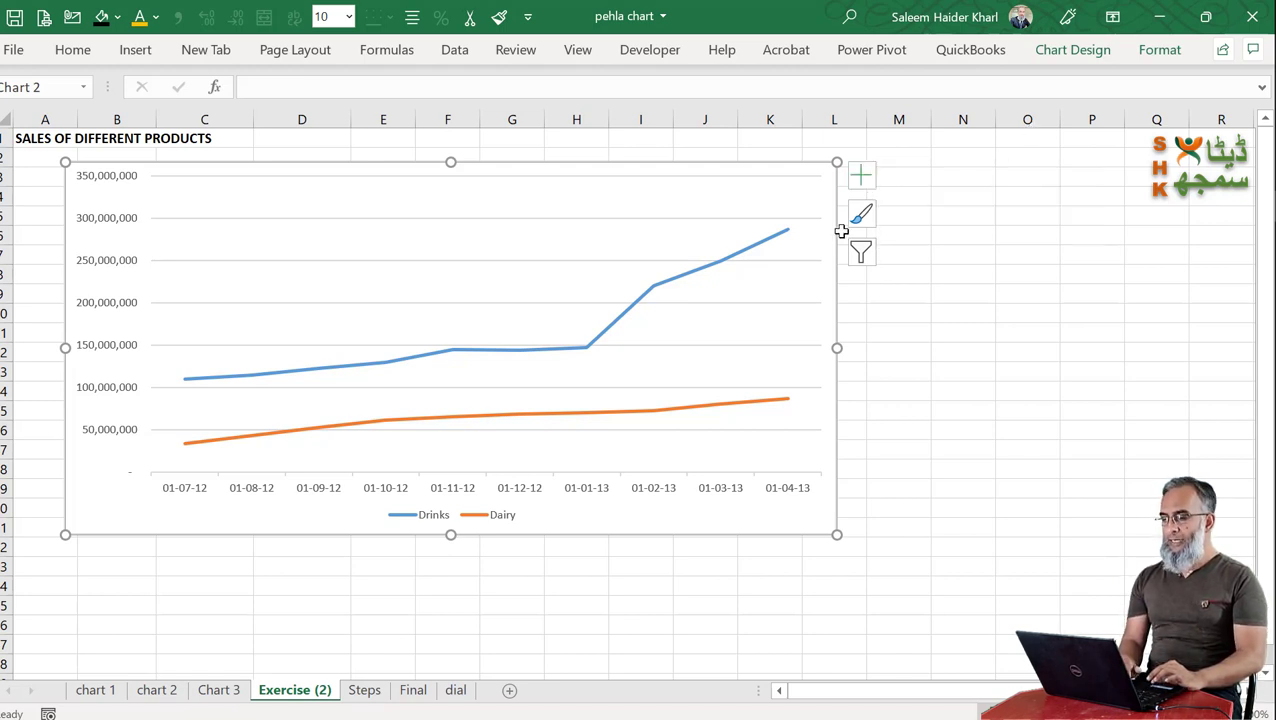
click(1074, 52)
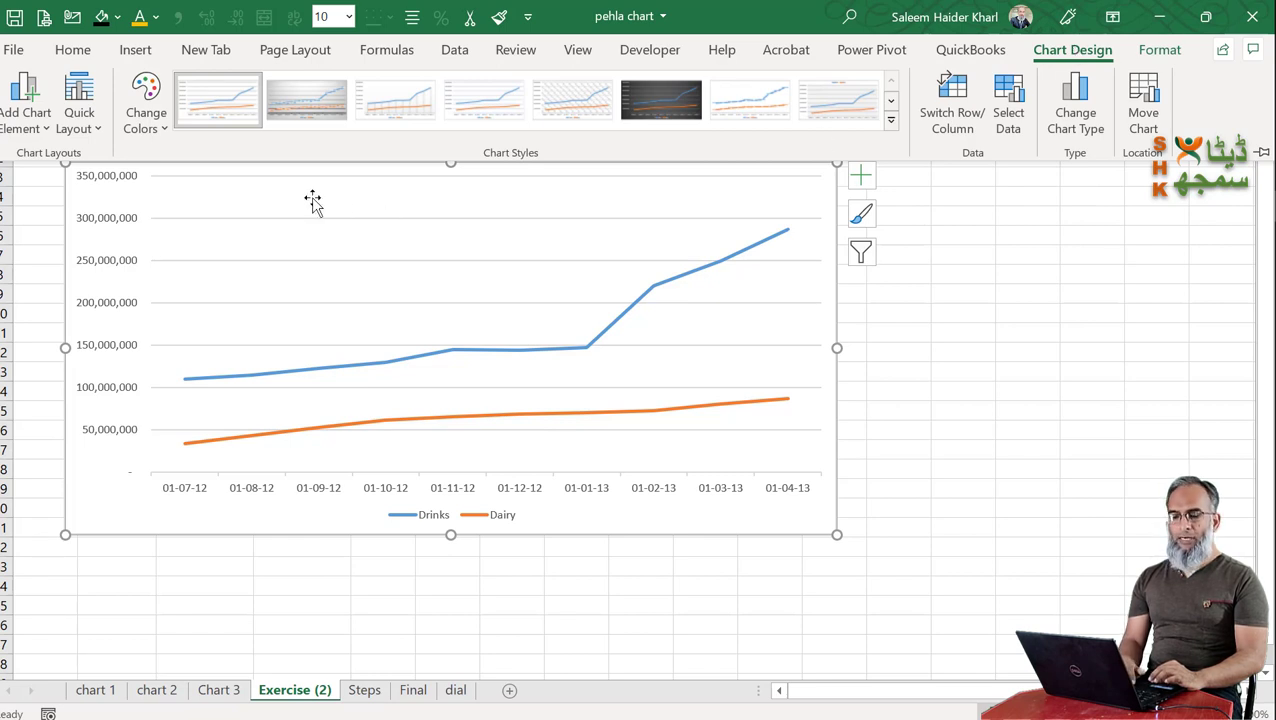
click(42, 132)
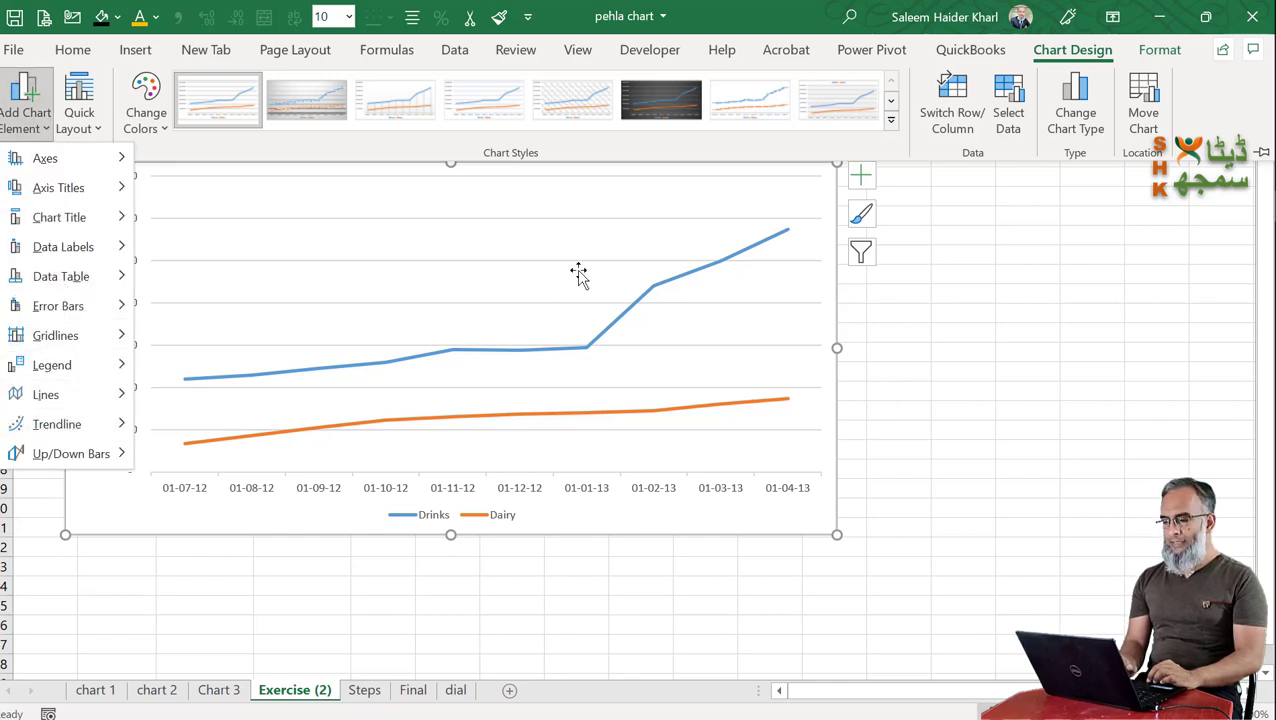
click(995, 240)
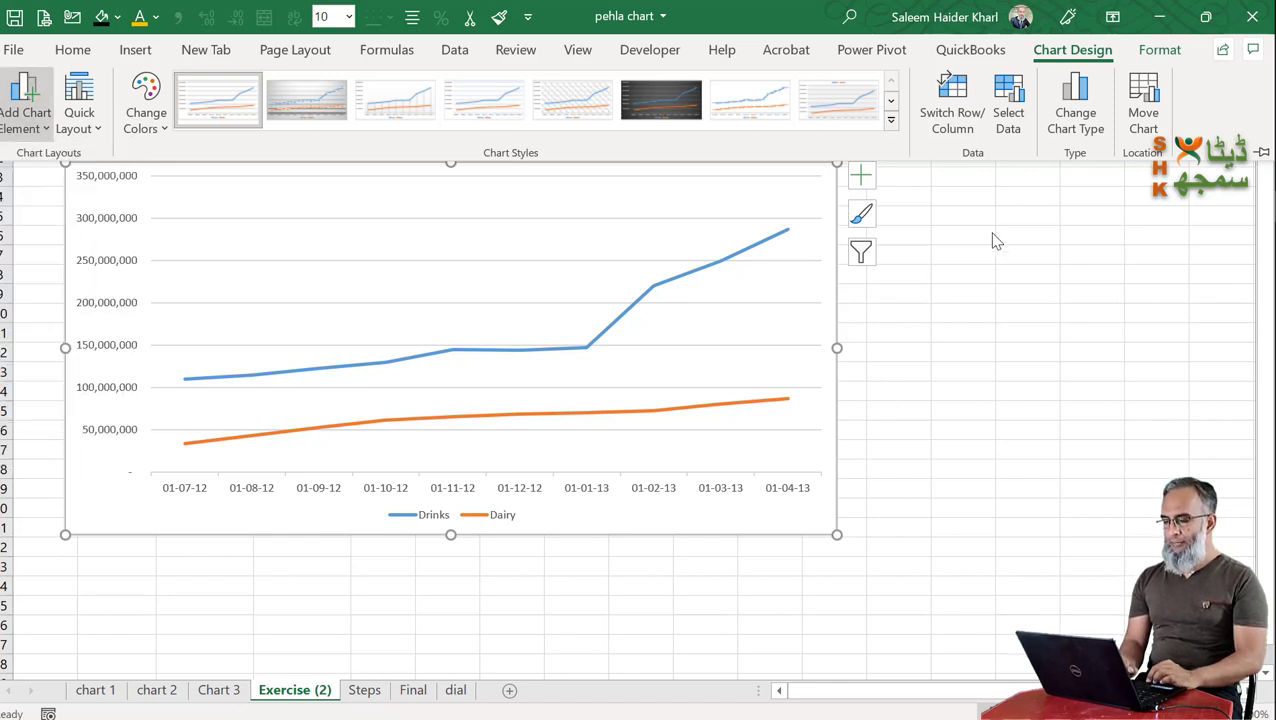
Step: Add the Chart Title element back to the line chart
click(834, 177)
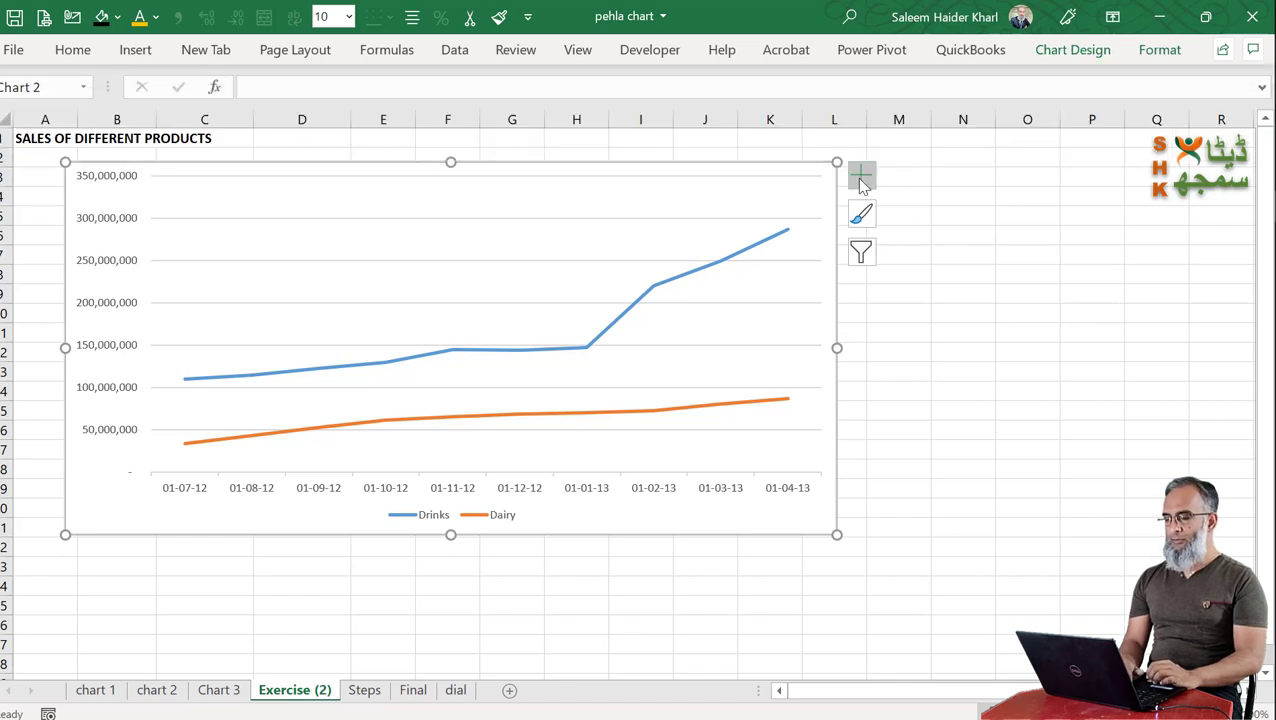
click(862, 180)
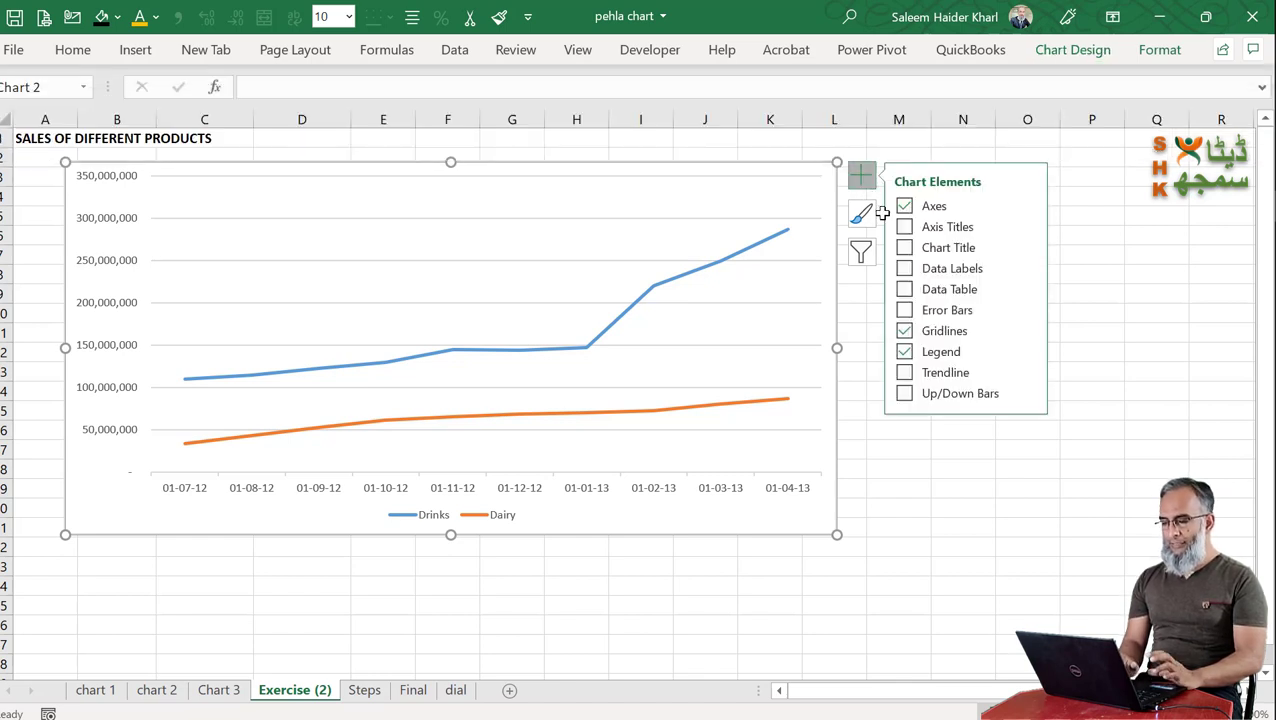
click(906, 249)
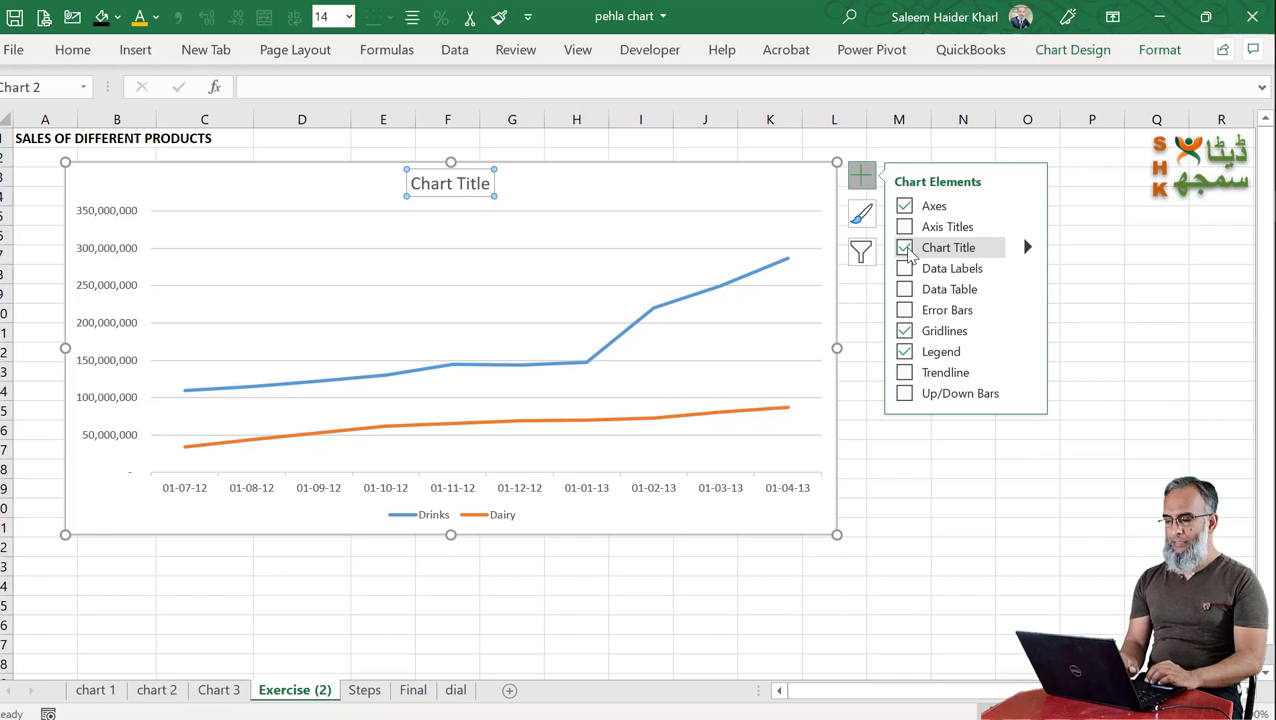
click(745, 168)
Step: Replace the line chart's placeholder title text with "Sale"
click(466, 183)
double_click(468, 183)
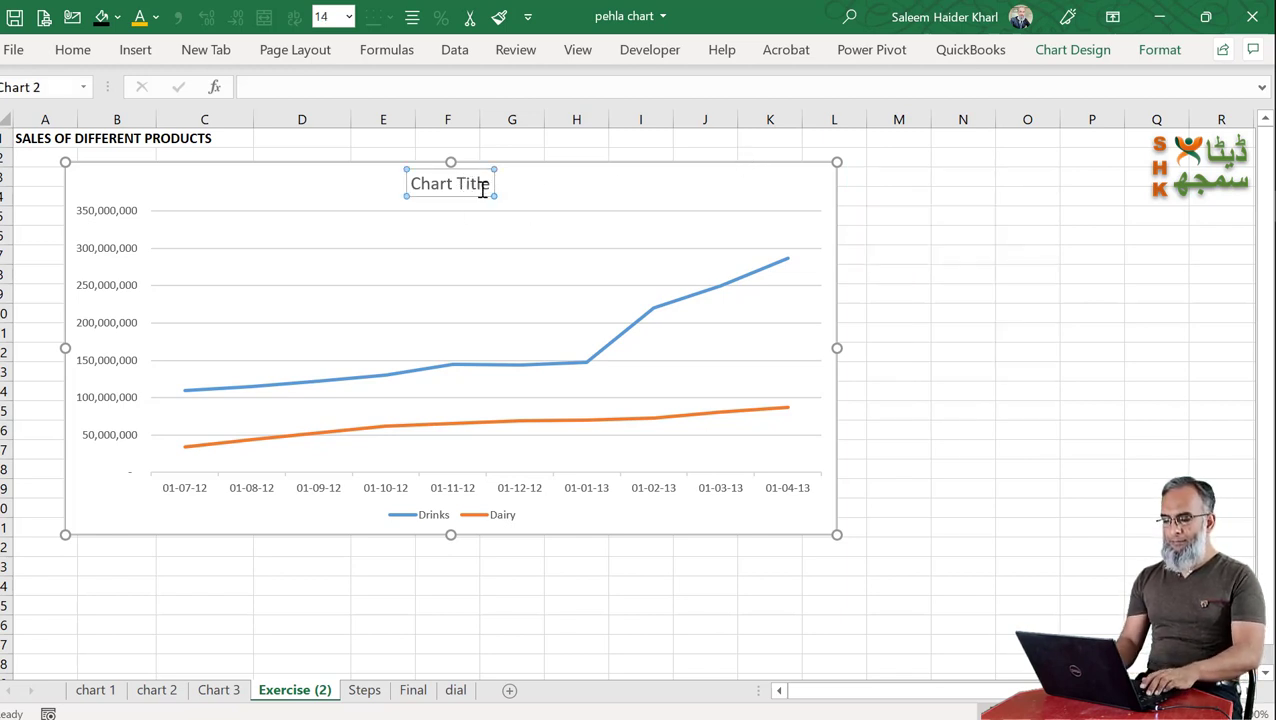
key(ctrl+shift+Left)
key(ctrl+shift+Left)
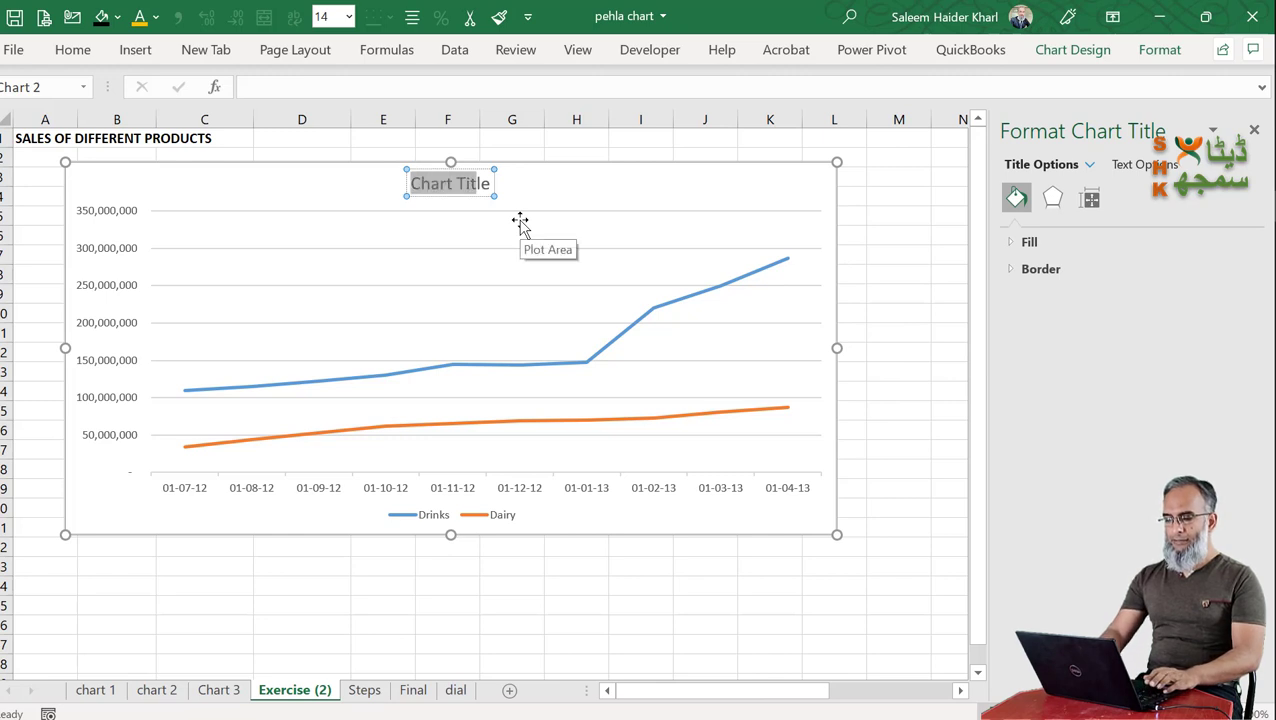
key(BackSpace)
key(Delete)
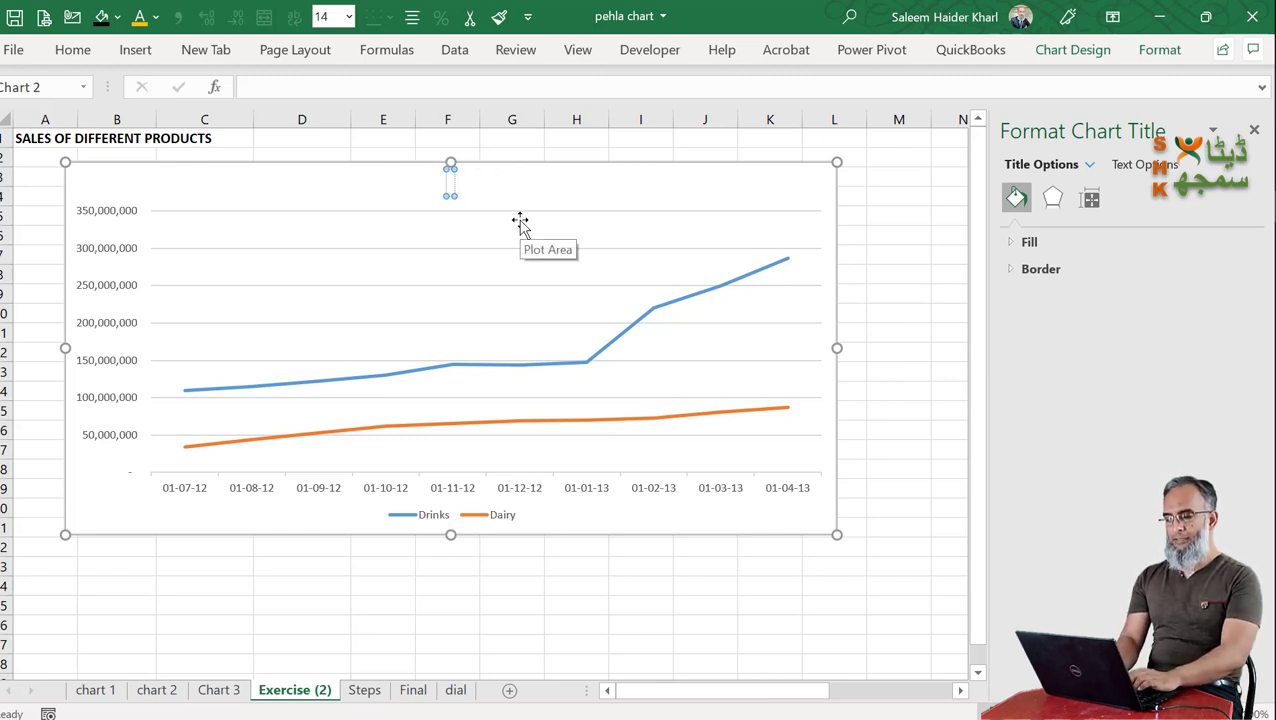
text(Sale)
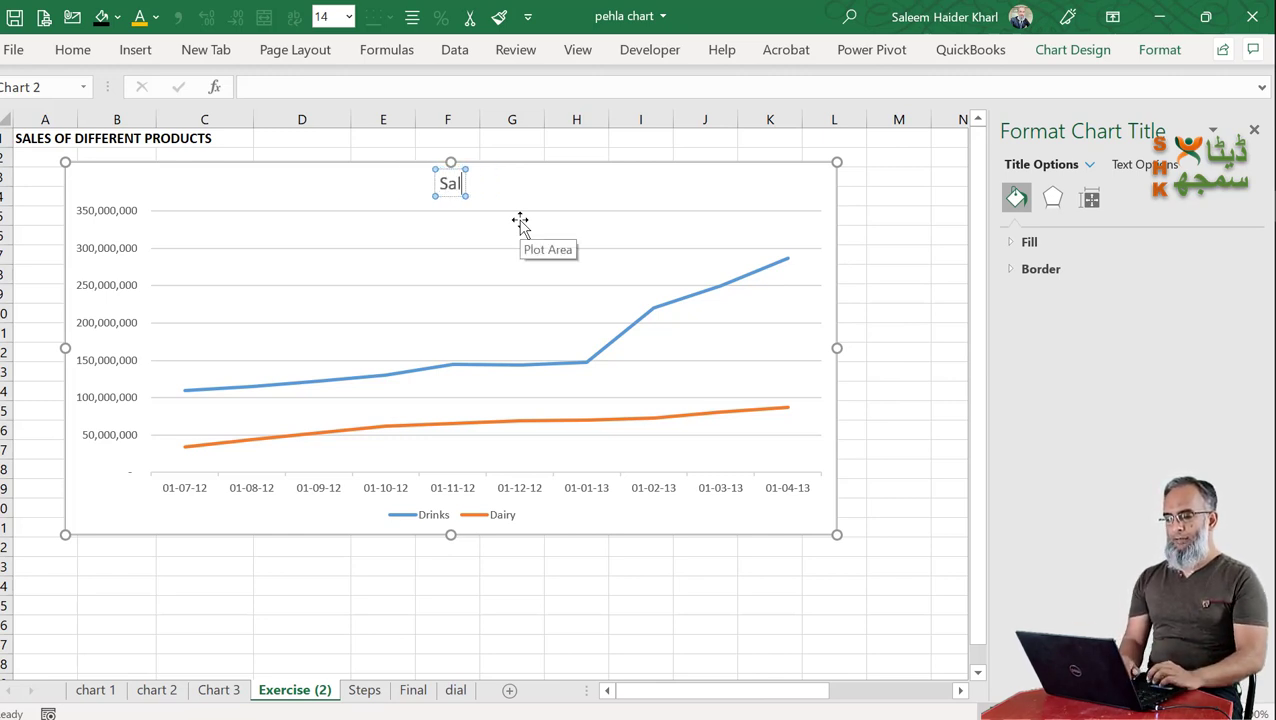
click(517, 152)
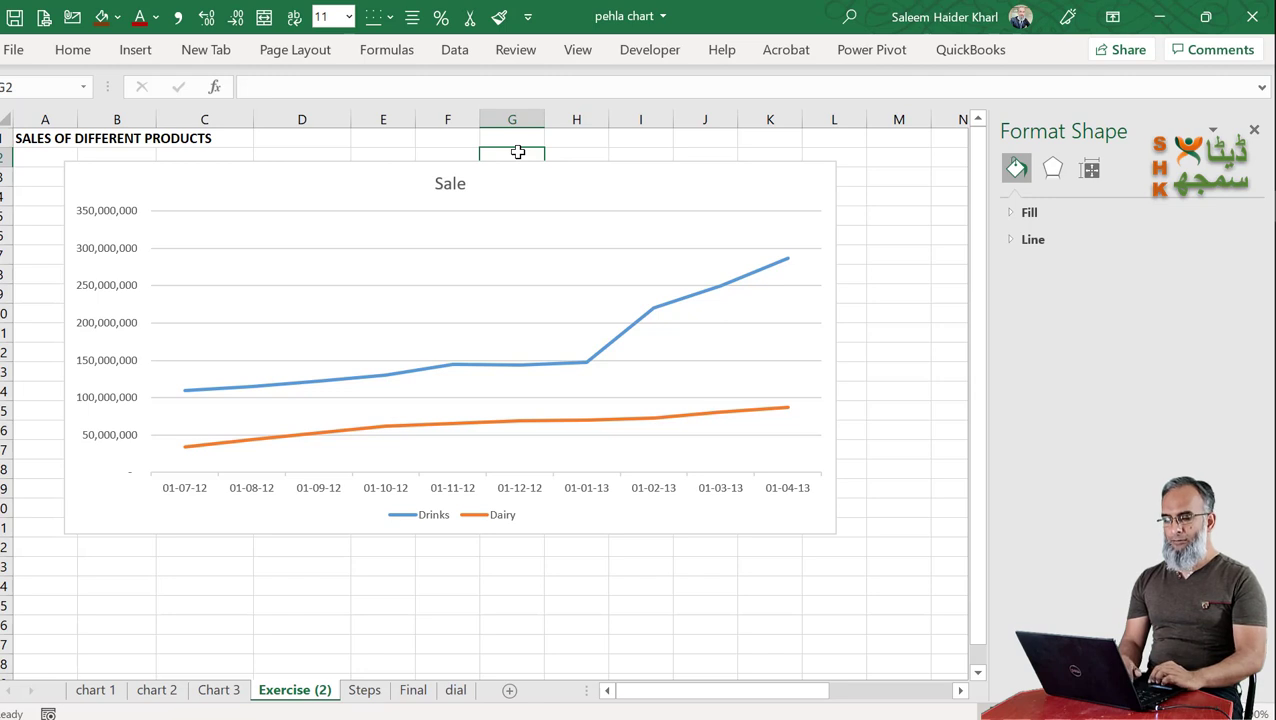
Step: Link the chart title to cell A1 of the Exercise (2) sheet with the formula ='Exercise (2)'!$A$1
click(453, 188)
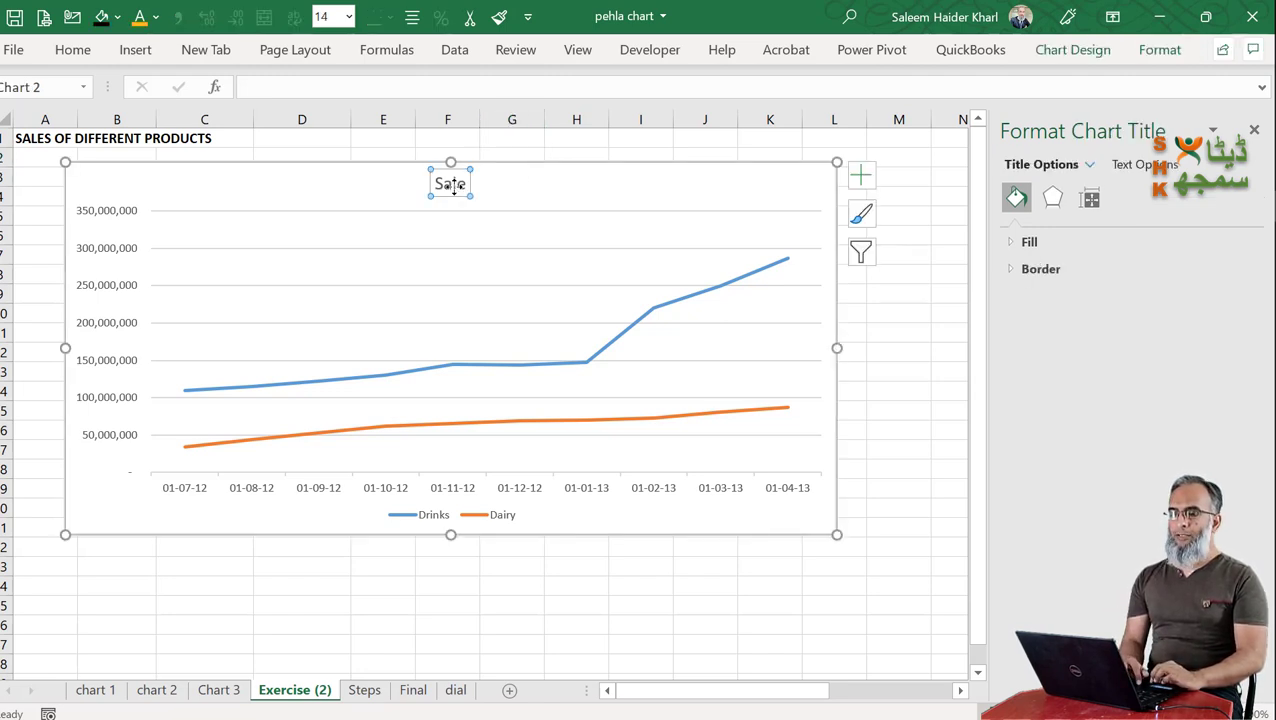
click(305, 88)
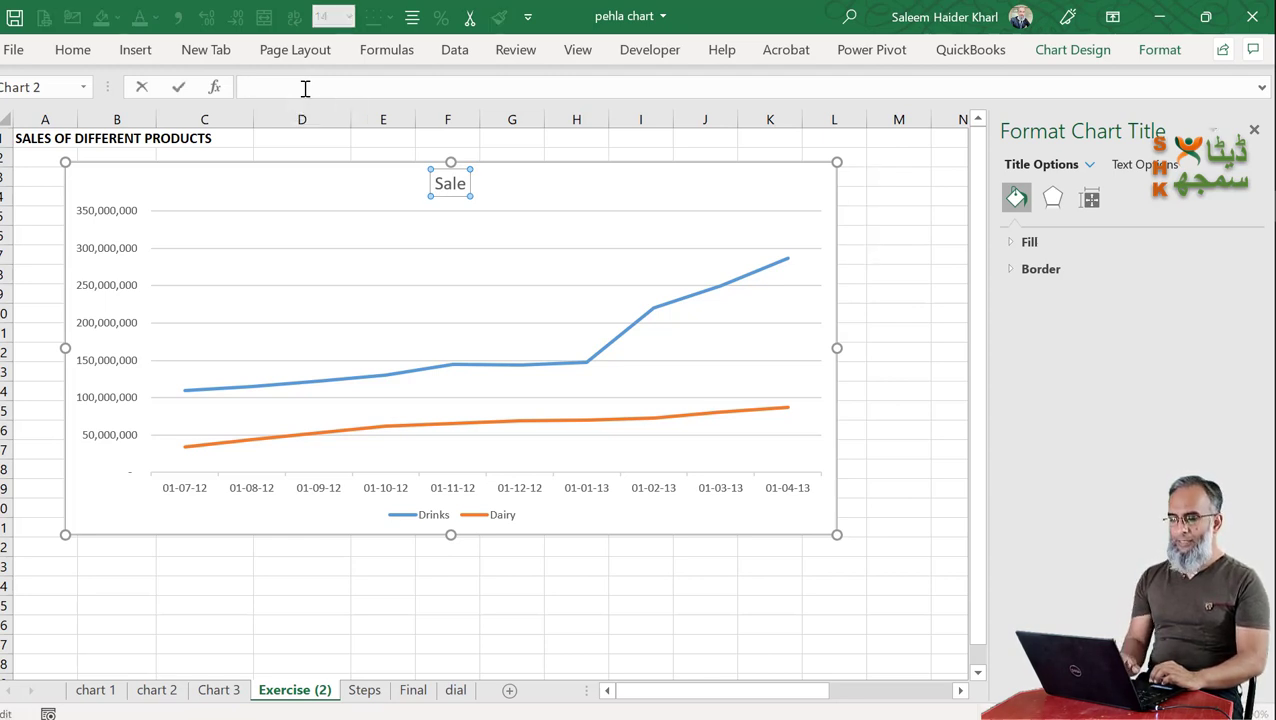
text(=)
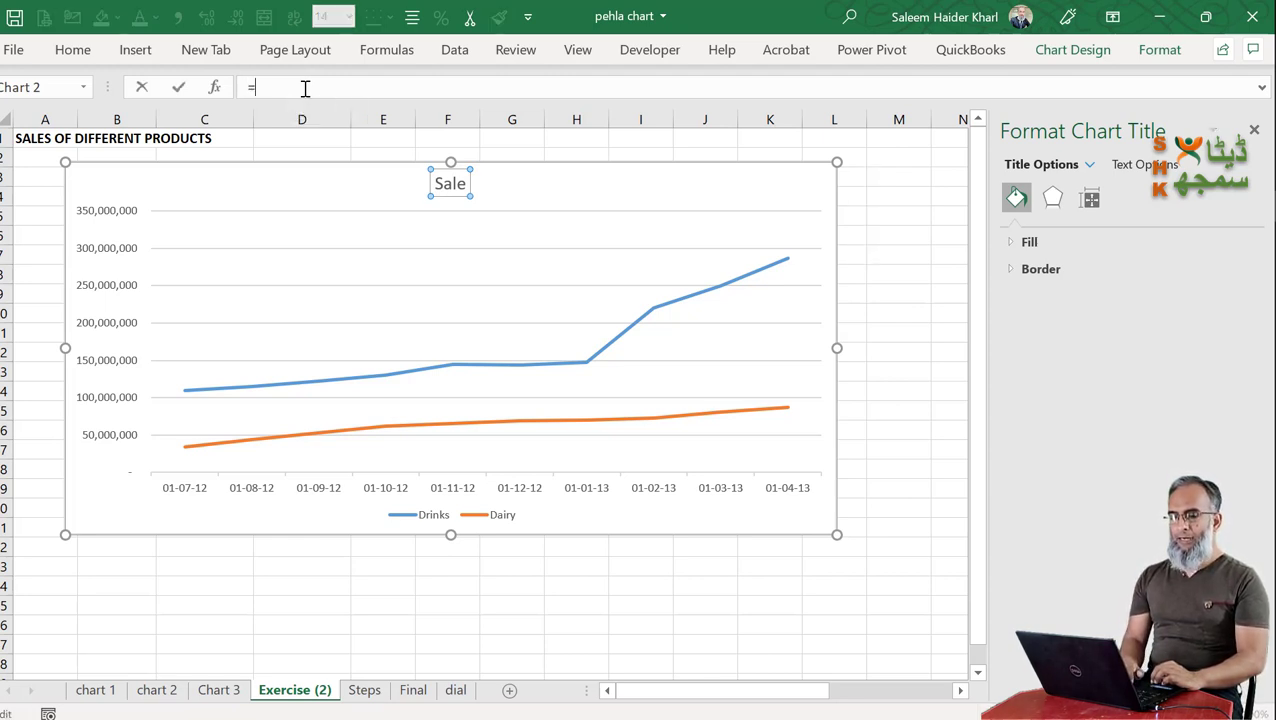
click(28, 147)
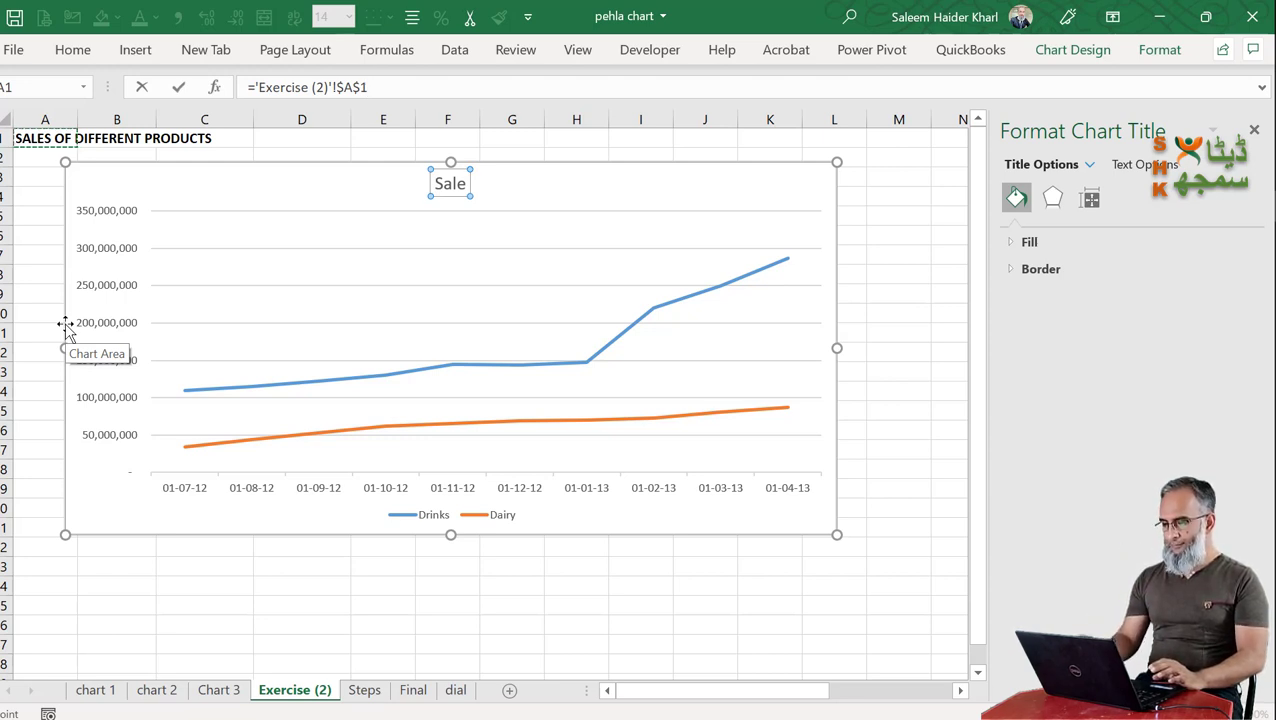
key(Return)
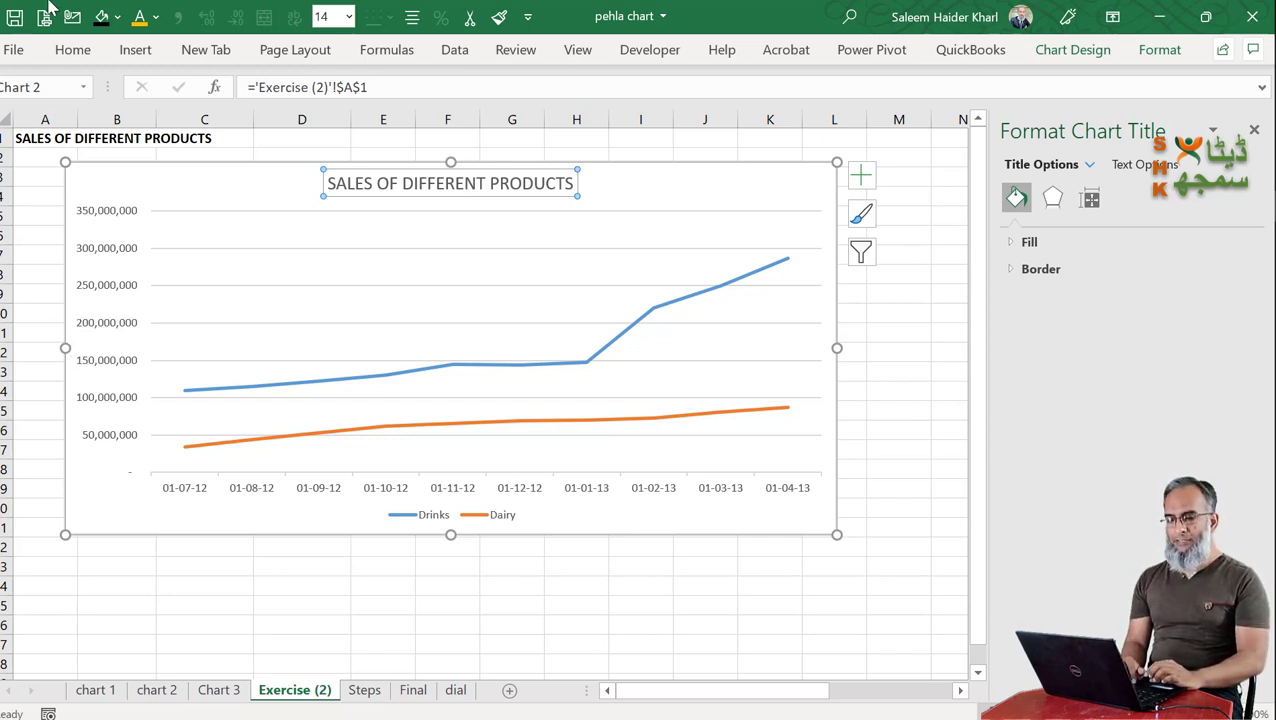
key(Escape)
key(Escape)
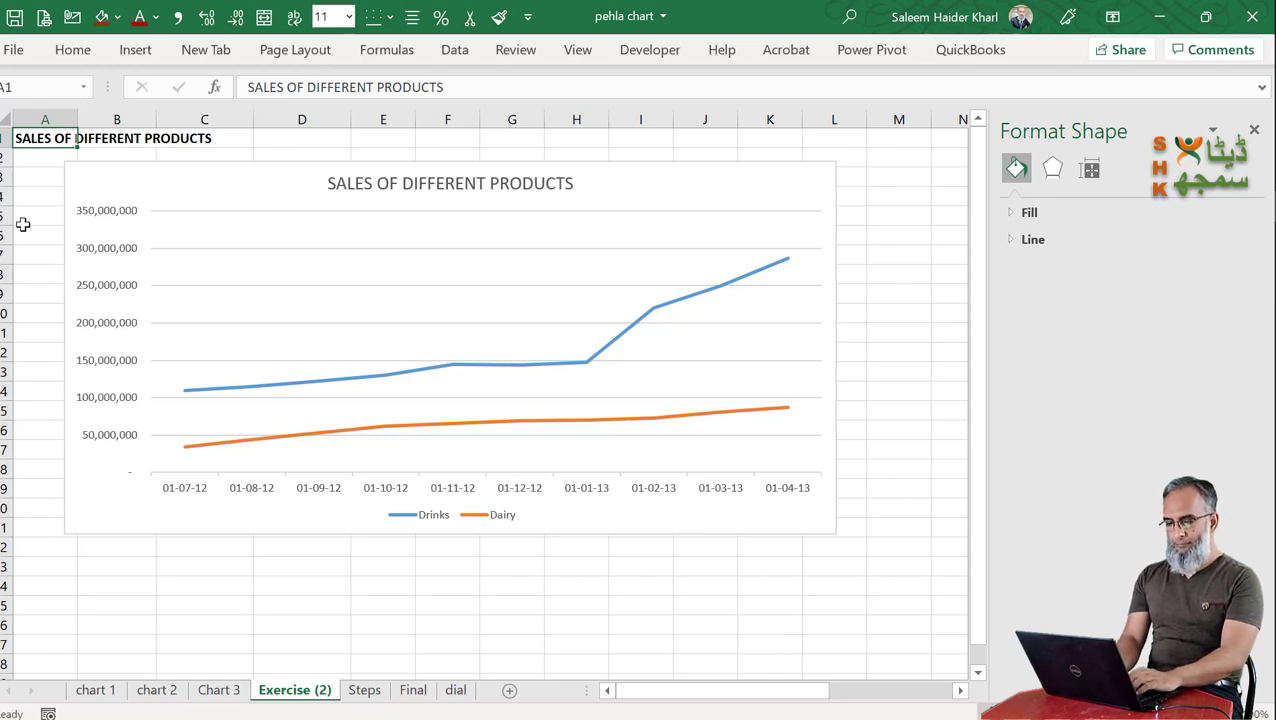
Step: Change the heading in cell A1 to "SALE VARIATION" to test the linked chart title
text(Sal)
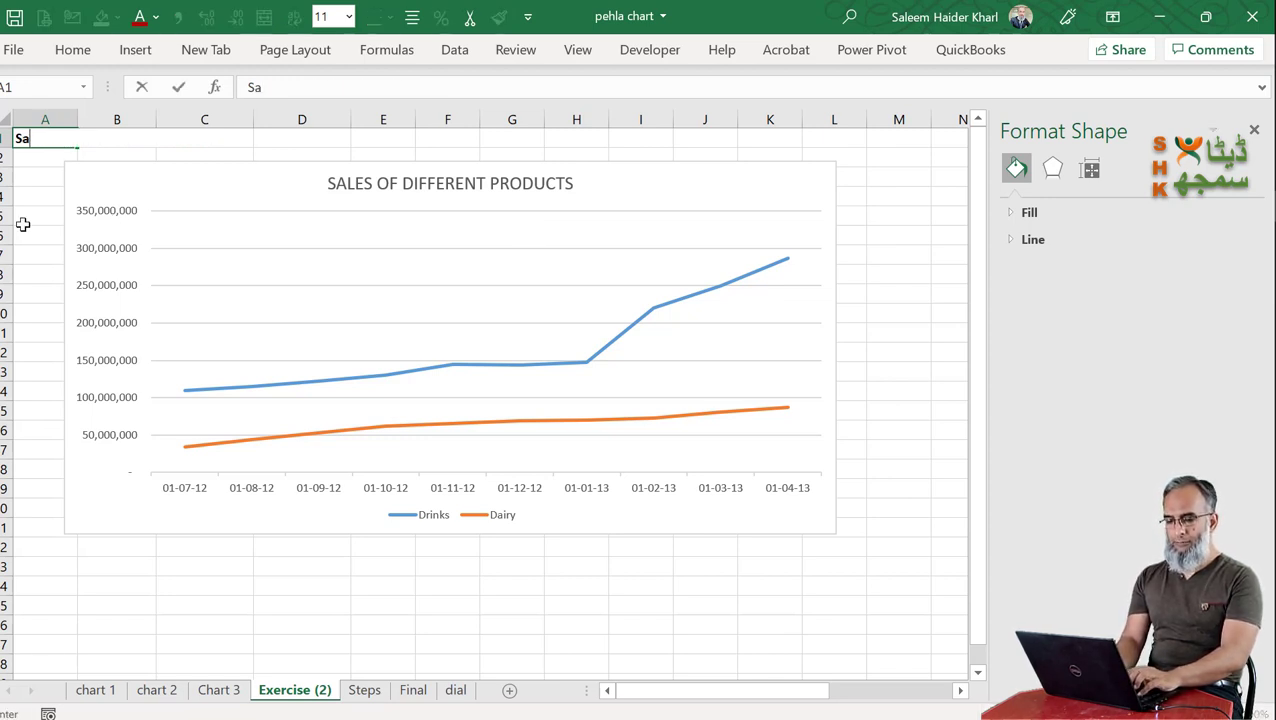
key(BackSpace)
key(BackSpace)
text(ALE )
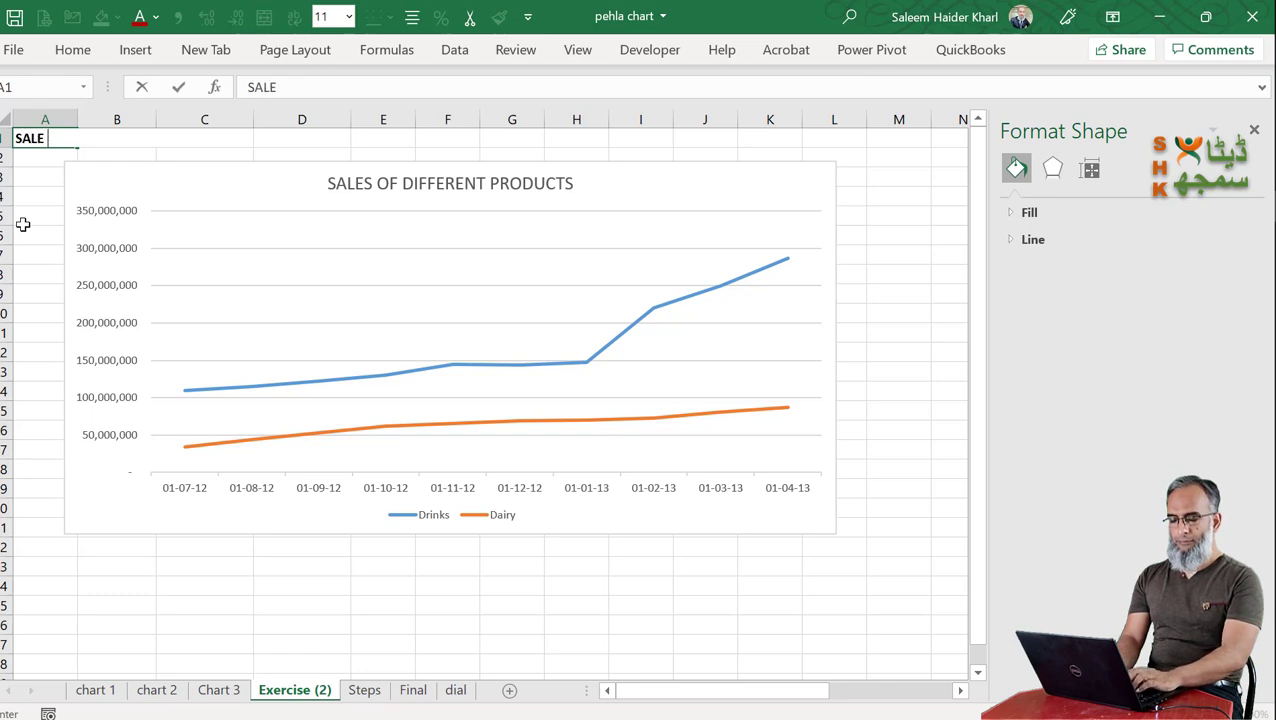
text(VARIATION)
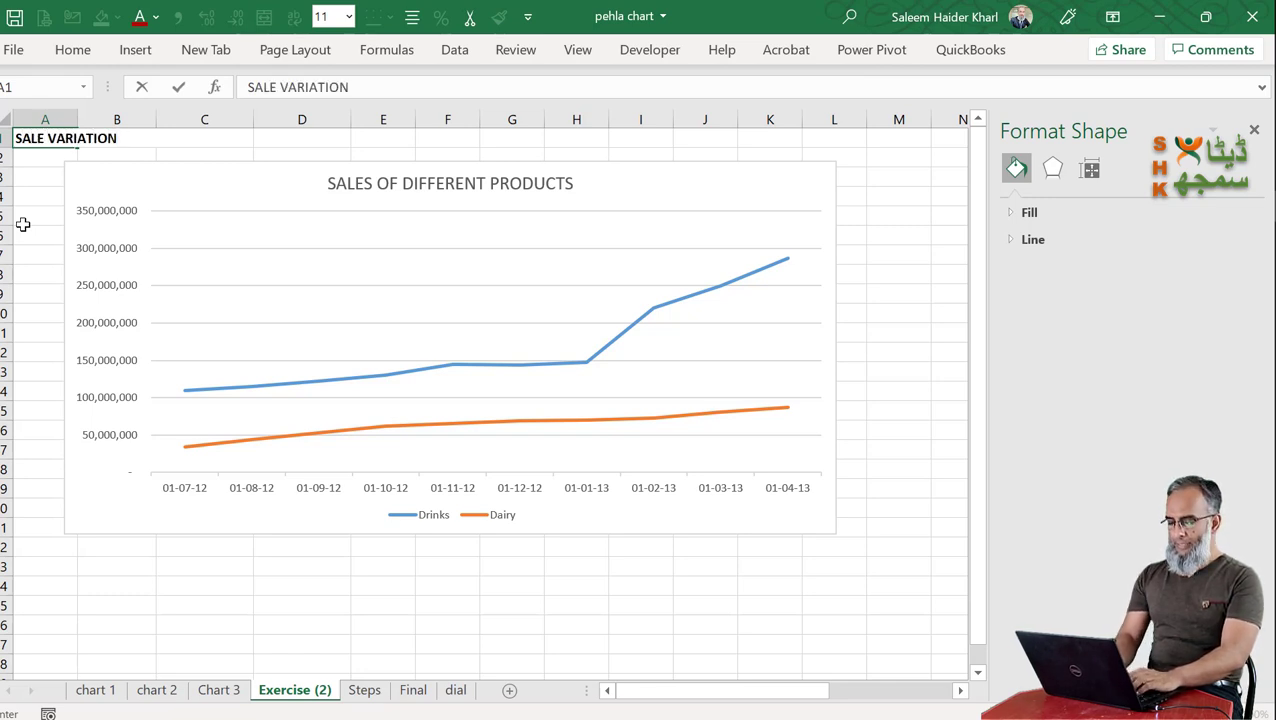
key(Return)
Step: Change the heading in cell A1 to "MONTHLY SALES VARIATION" and close the formatting pane
key(Up)
text(MON)
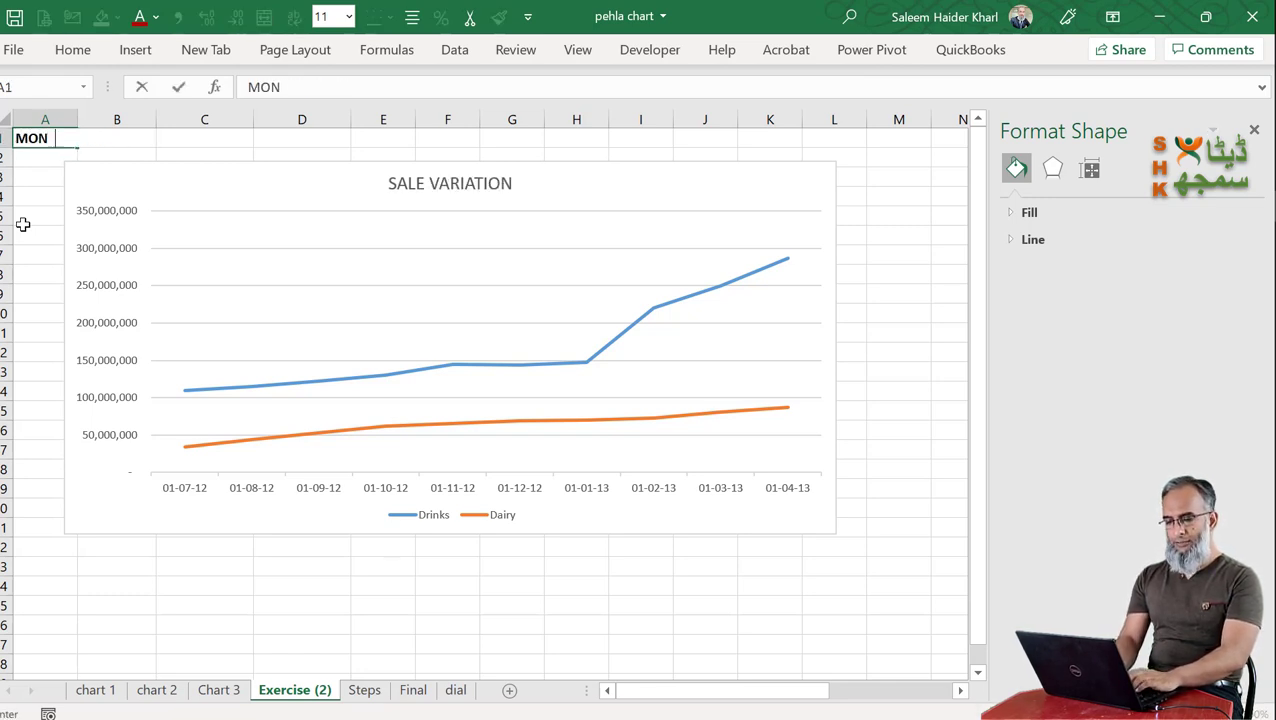
text(THLY SALES VARIATION)
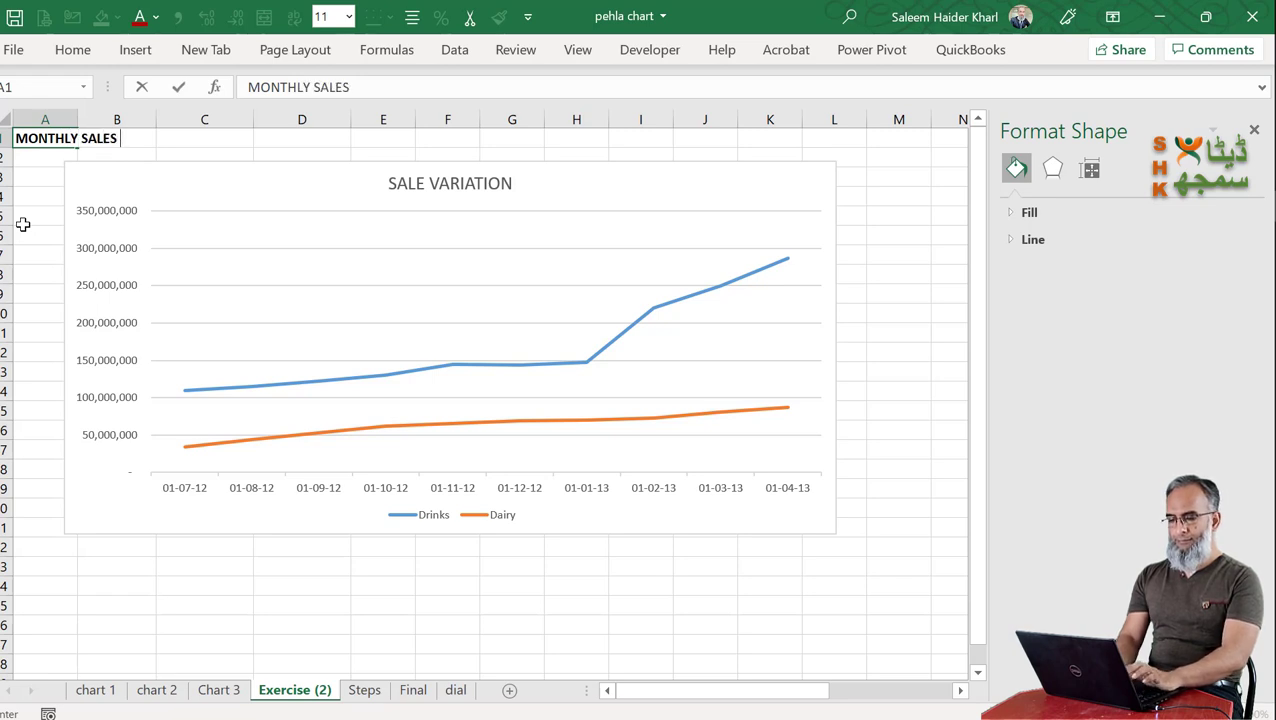
key(Return)
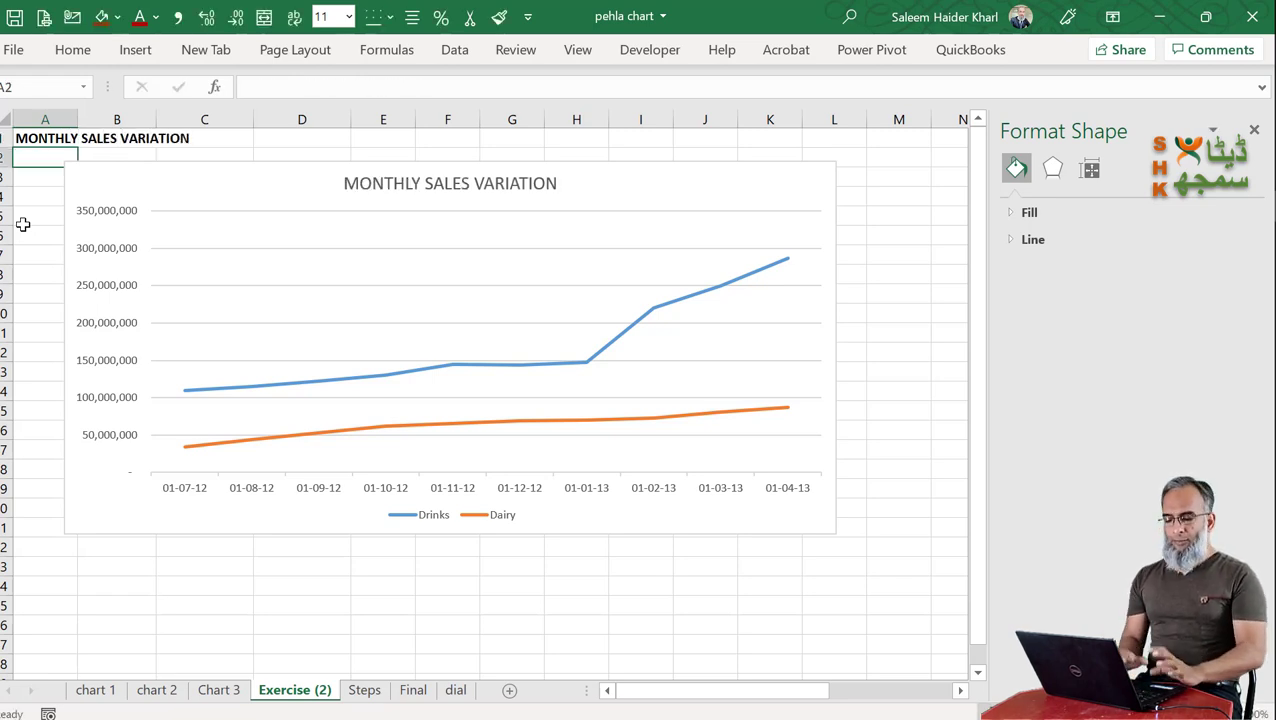
click(836, 272)
click(908, 301)
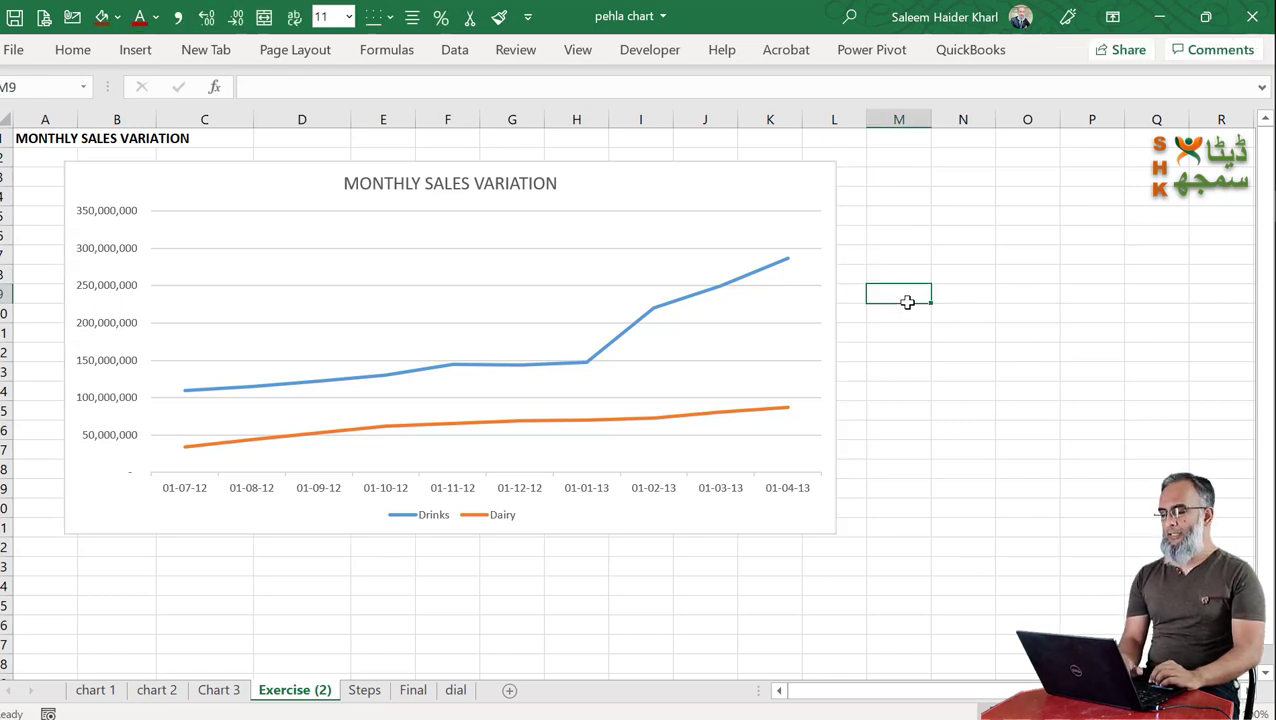
Step: Apply the dark grey gradient chart style, sixth in the style gallery, to the line chart and collapse the ribbon
click(833, 311)
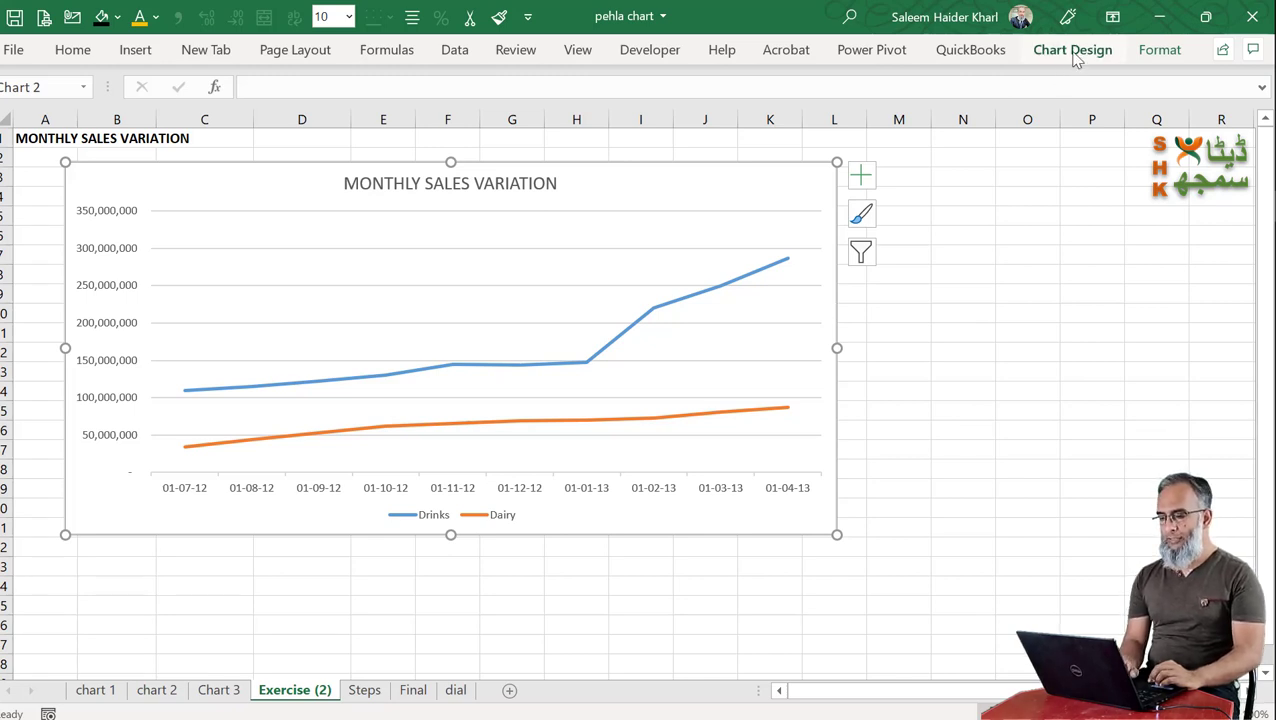
click(1073, 52)
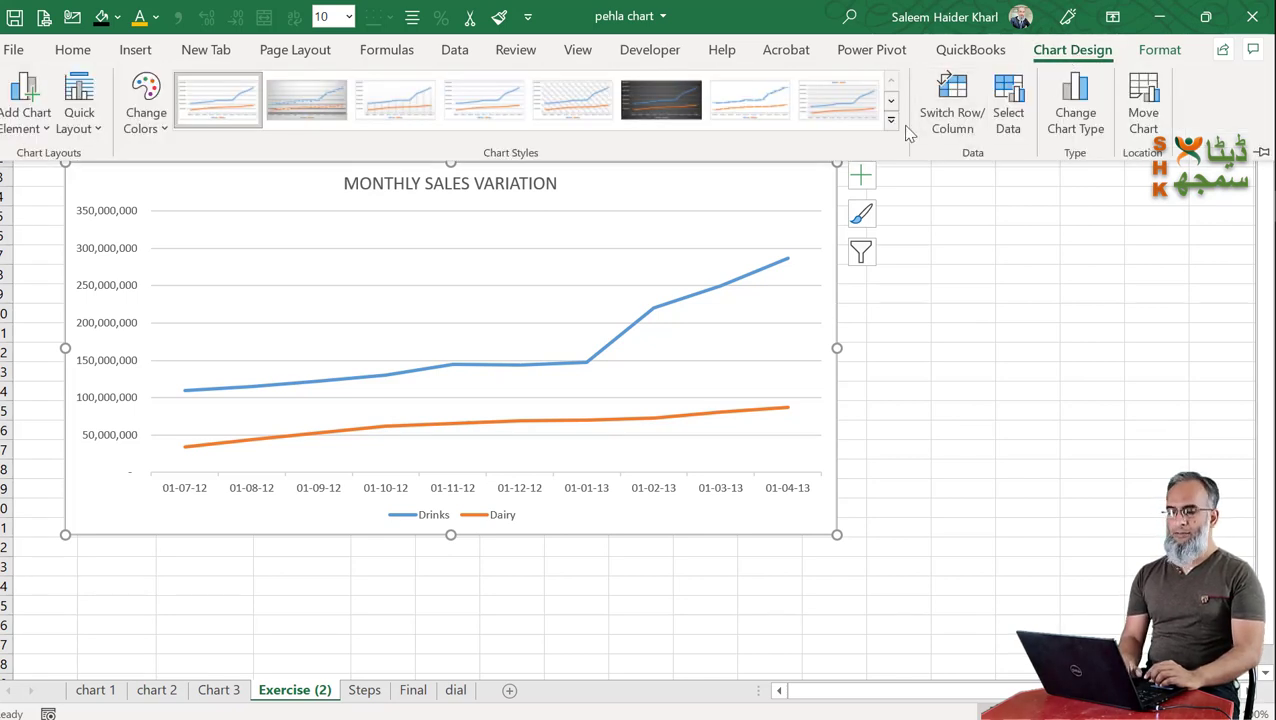
click(891, 121)
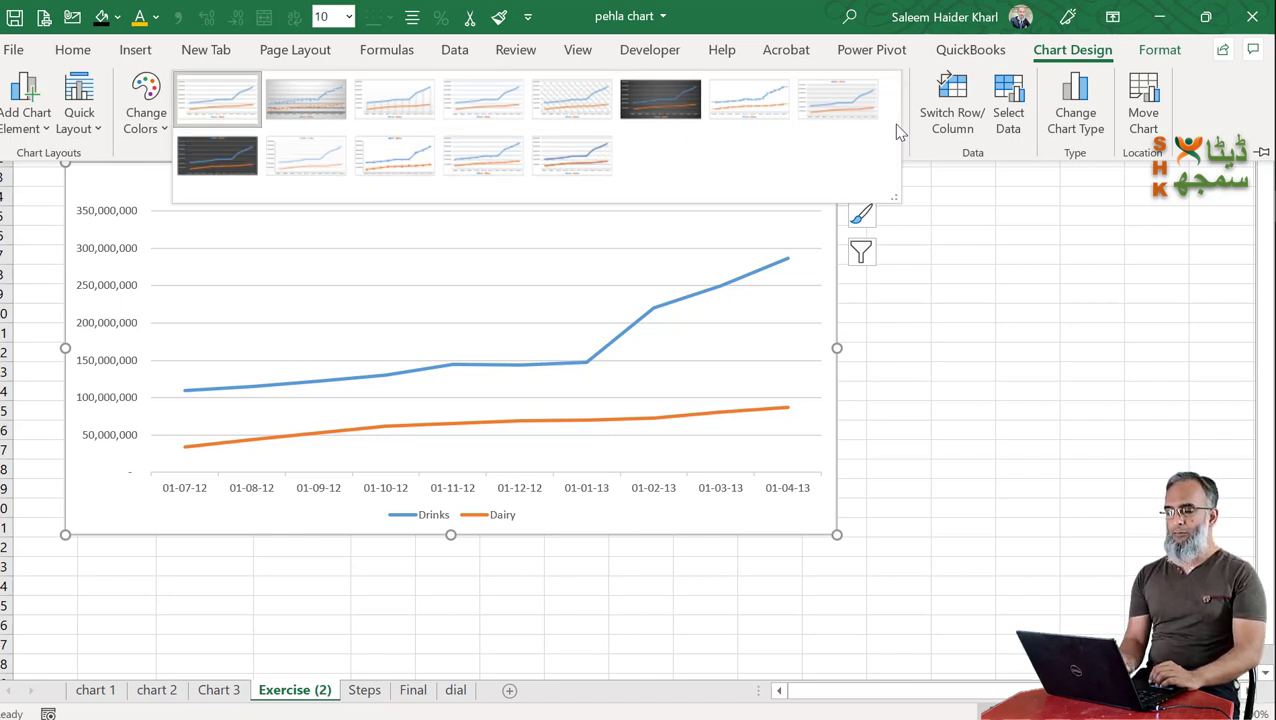
click(652, 110)
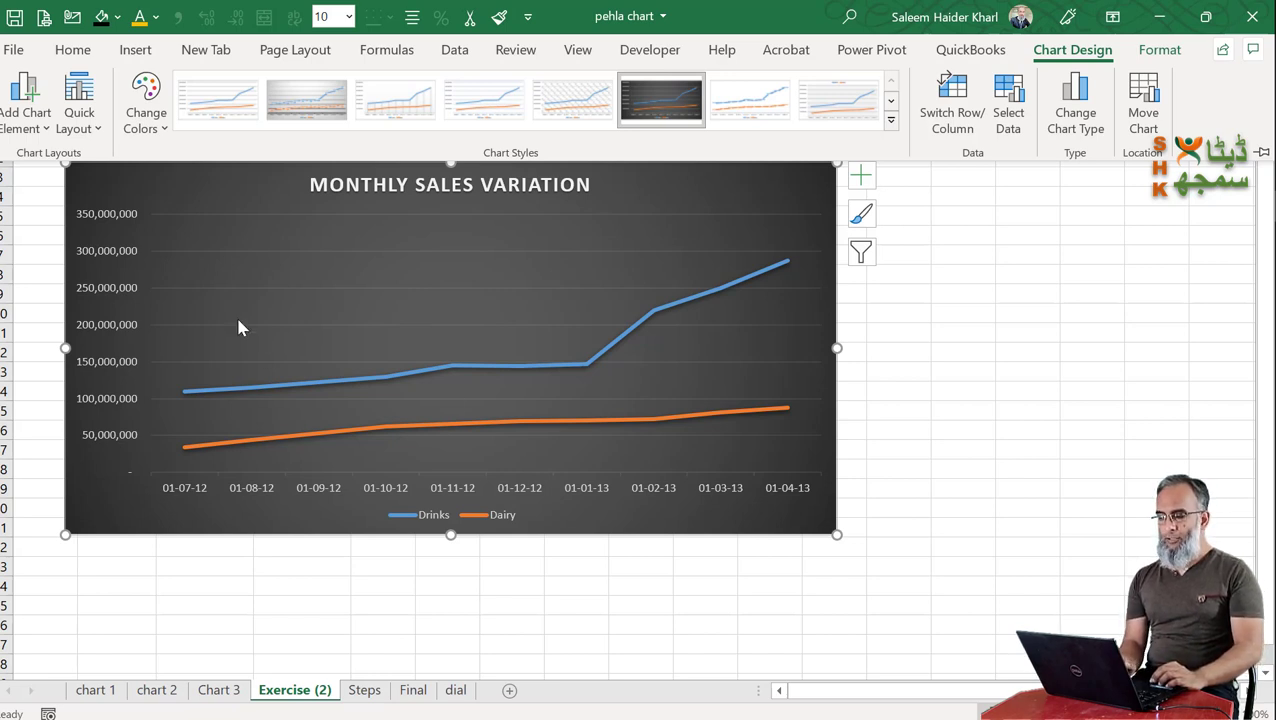
key(ctrl+F1)
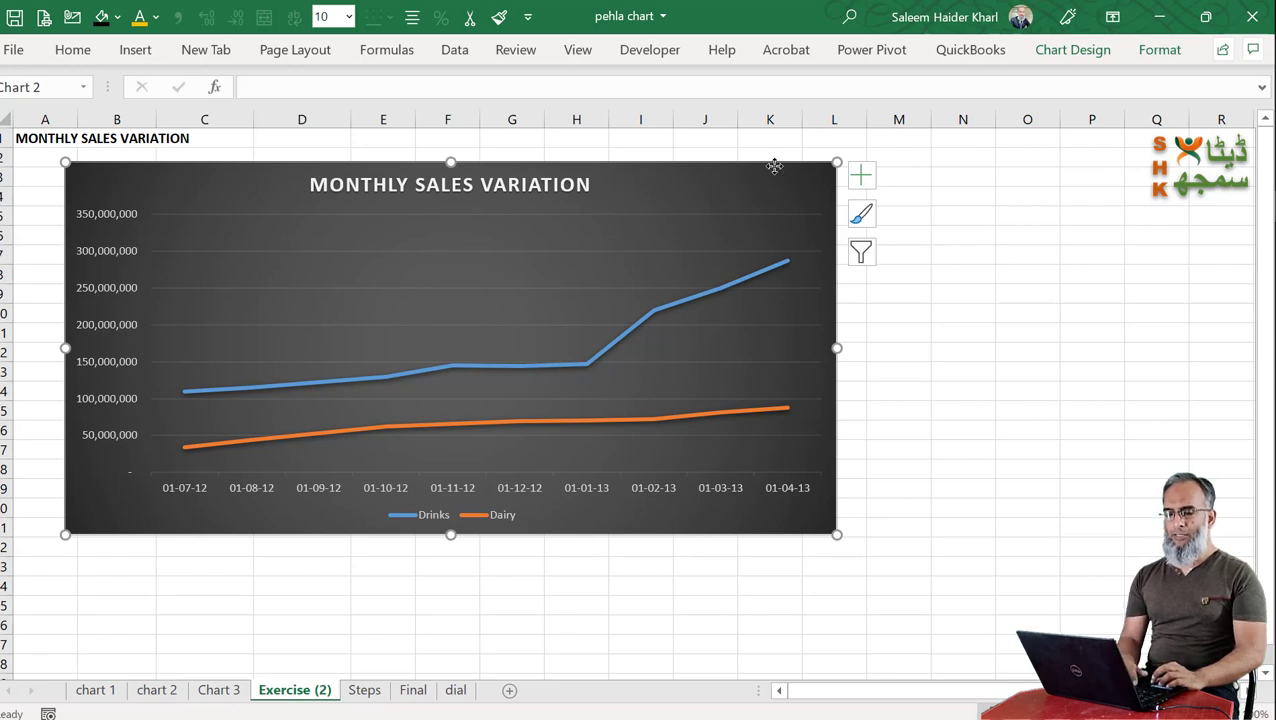
Step: Set the chart's text color to standard yellow and its background fill to black
click(156, 18)
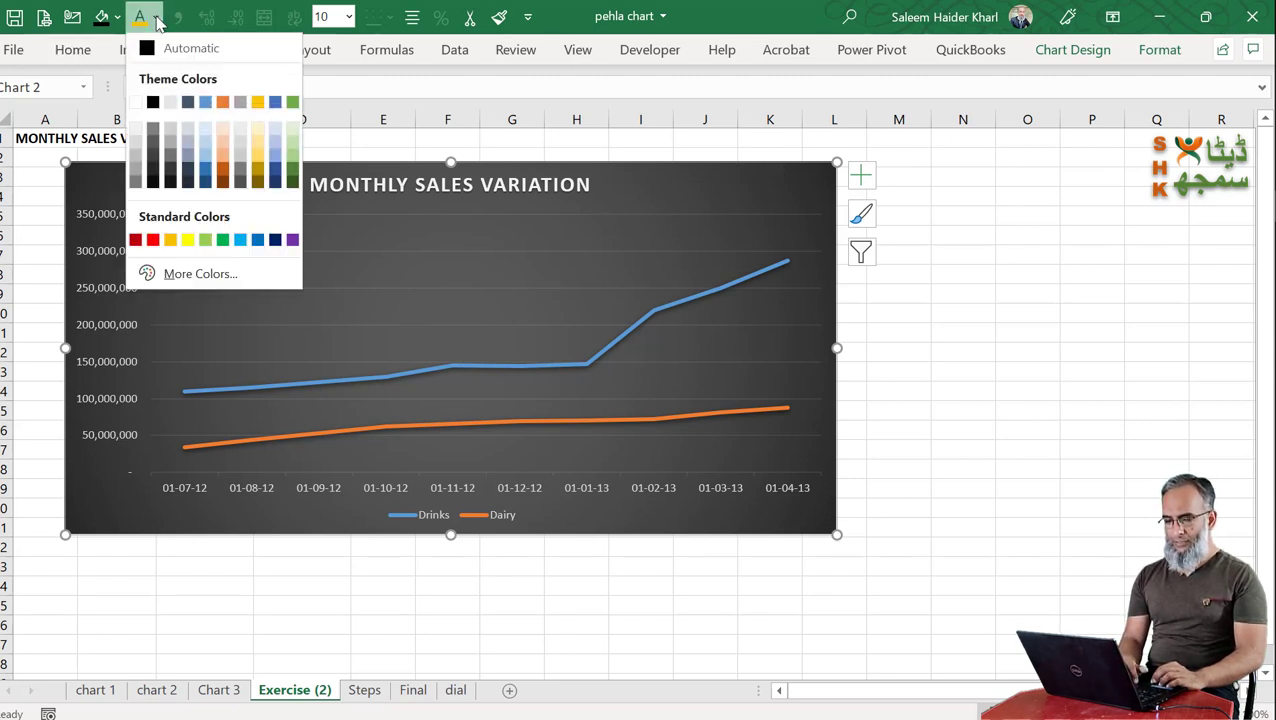
click(186, 241)
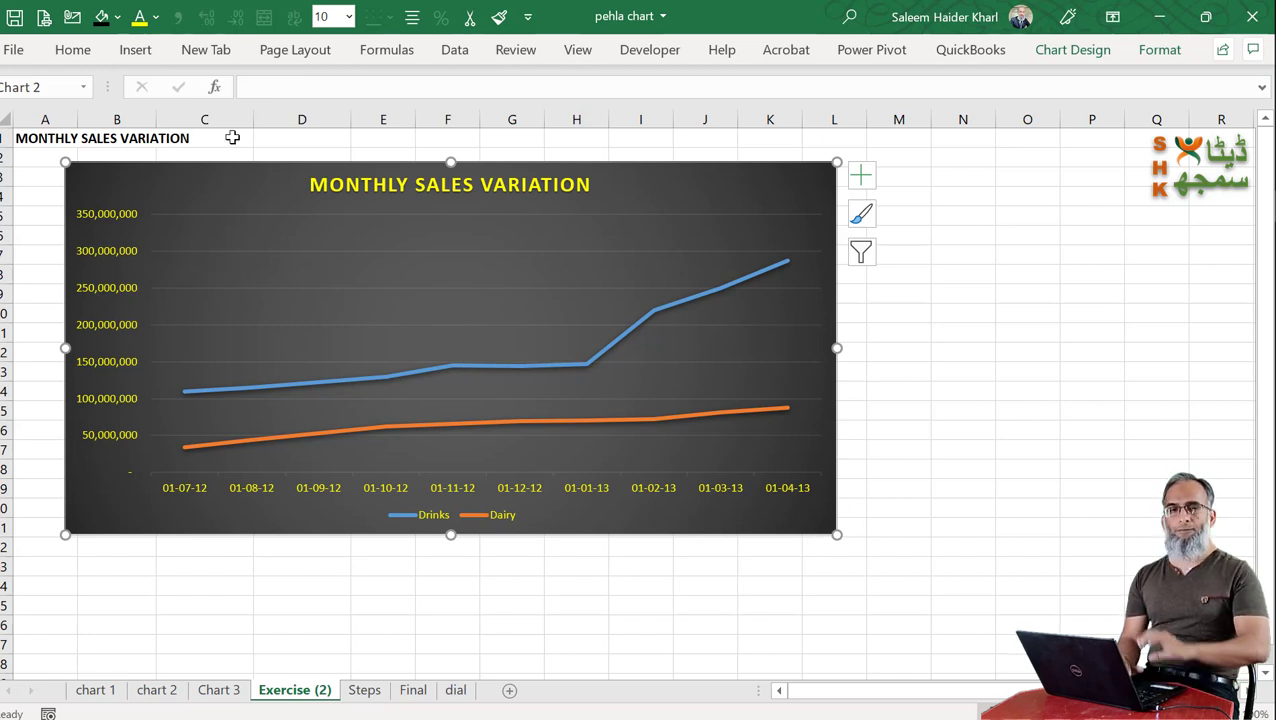
click(117, 27)
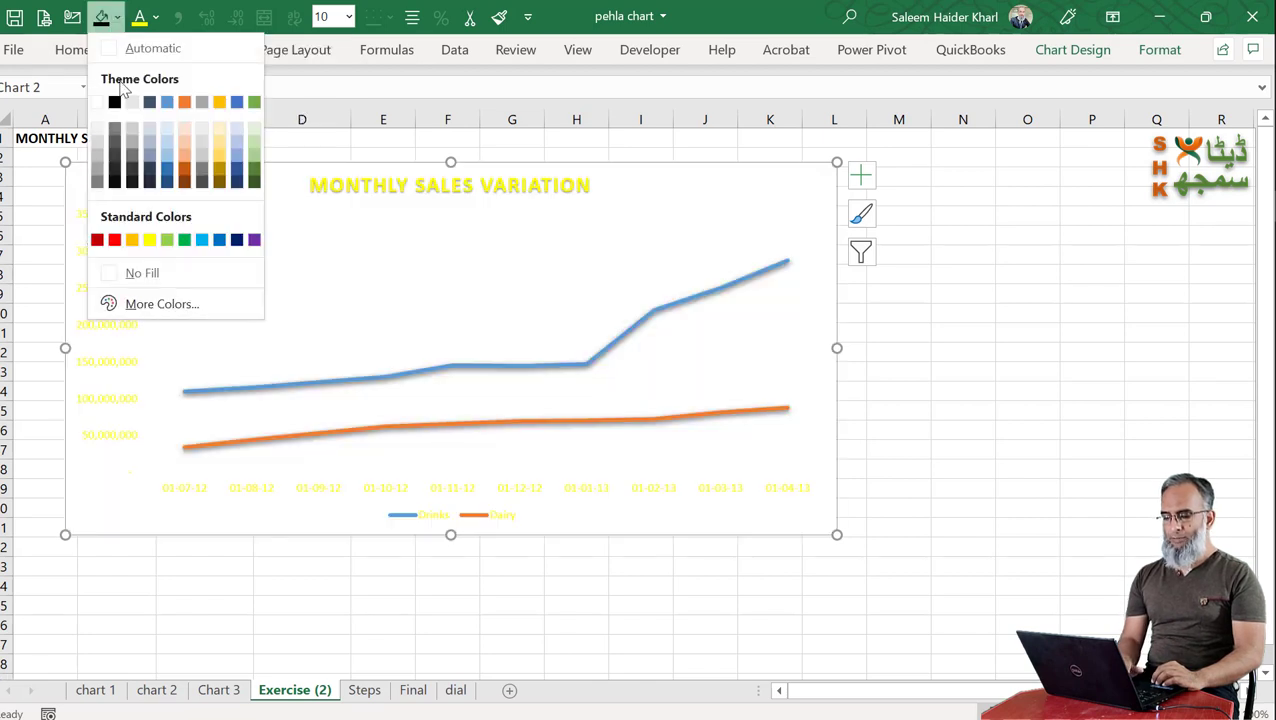
click(115, 103)
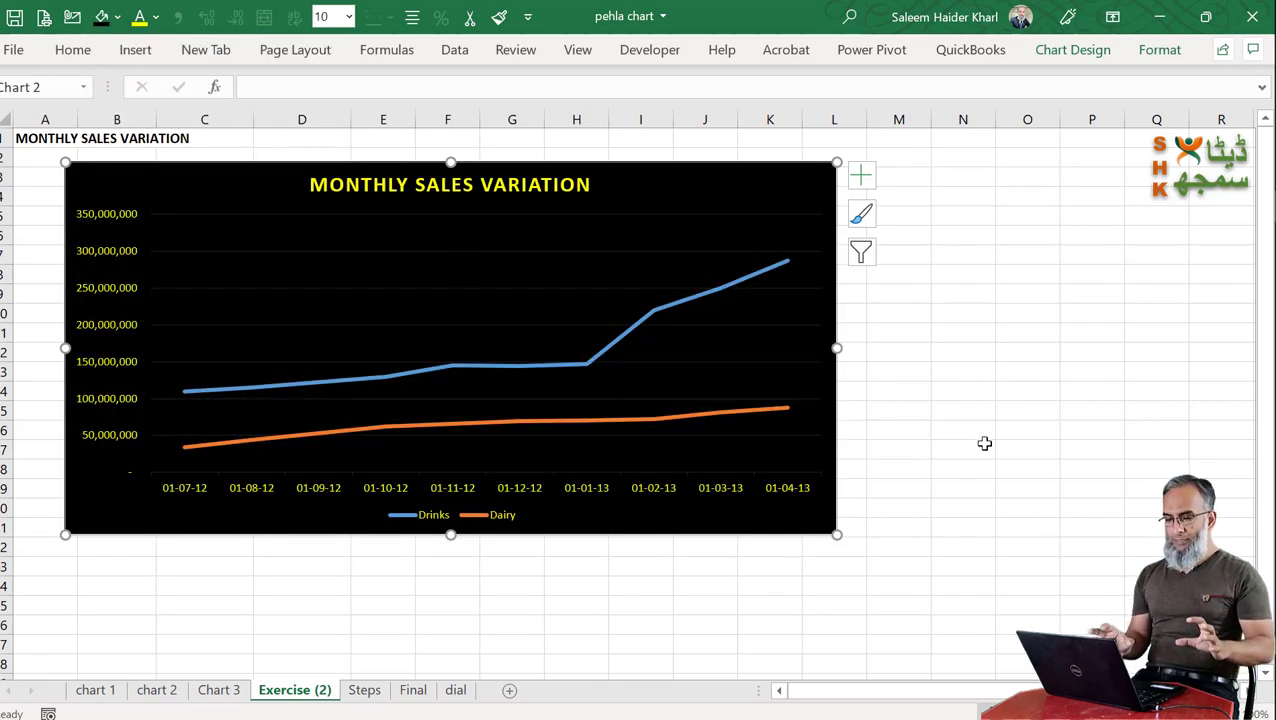
click(997, 462)
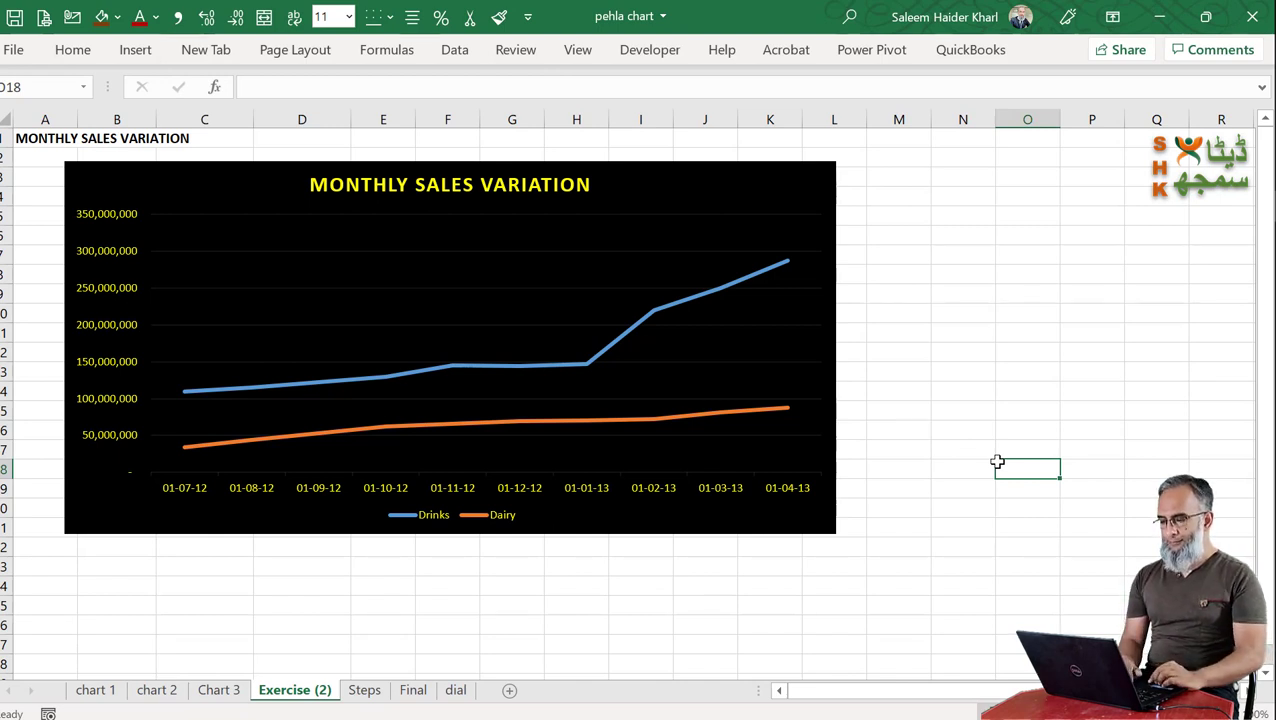
Step: Enlarge the chart down to about row 23 and move it beside the sales table, spanning columns E to P
click(800, 520)
drag(836, 533, 843, 572)
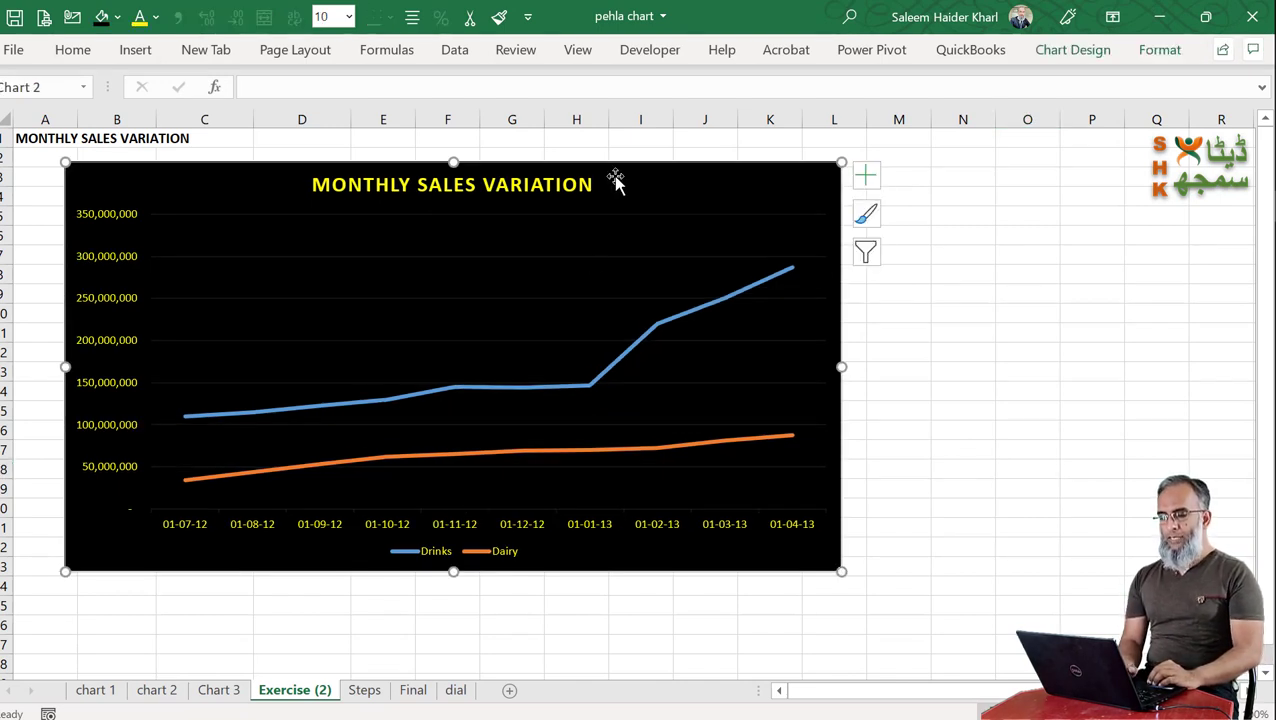
drag(615, 165, 905, 162)
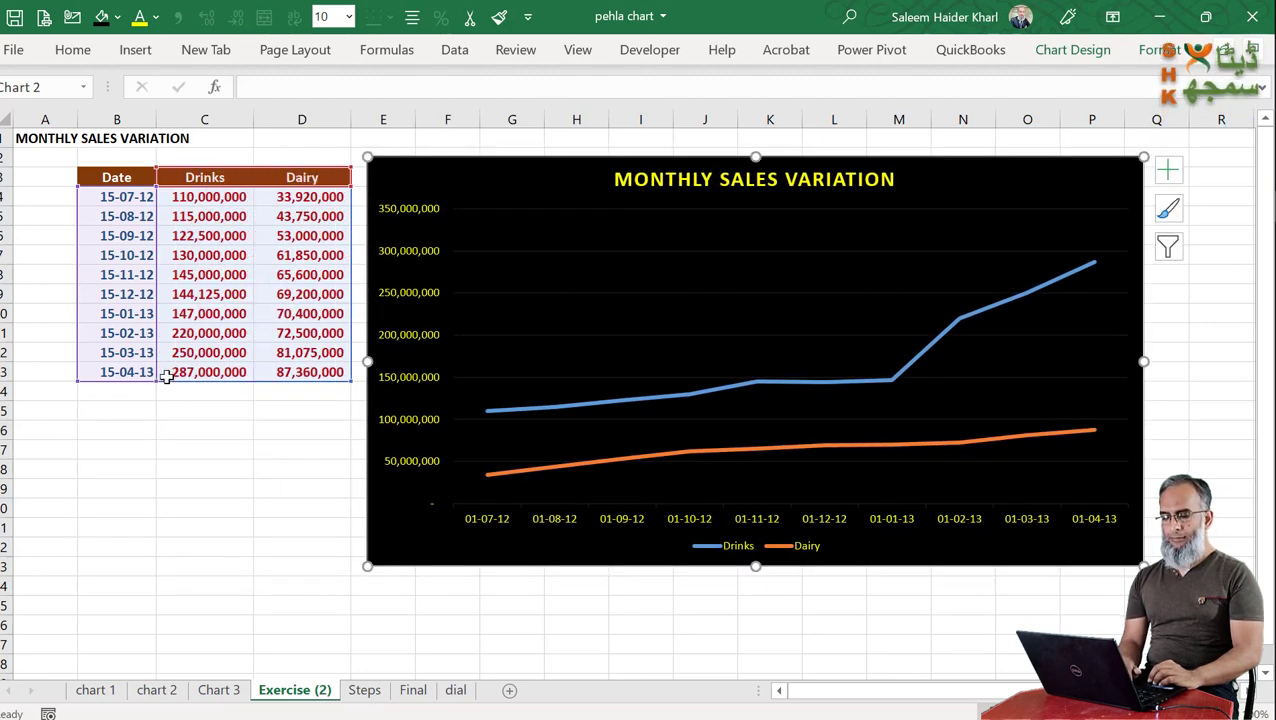
click(150, 425)
Step: Format the dates in cells B4:B13 with the 14-Mar-12 date type
click(130, 216)
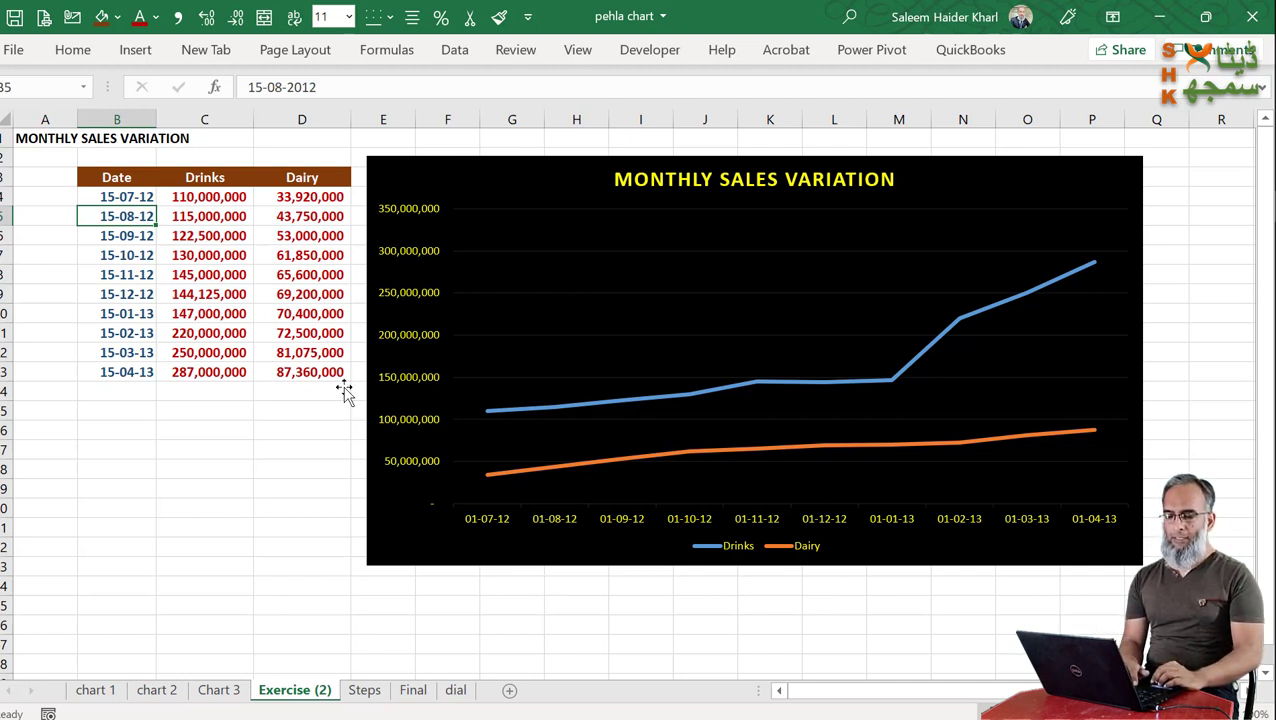
click(131, 192)
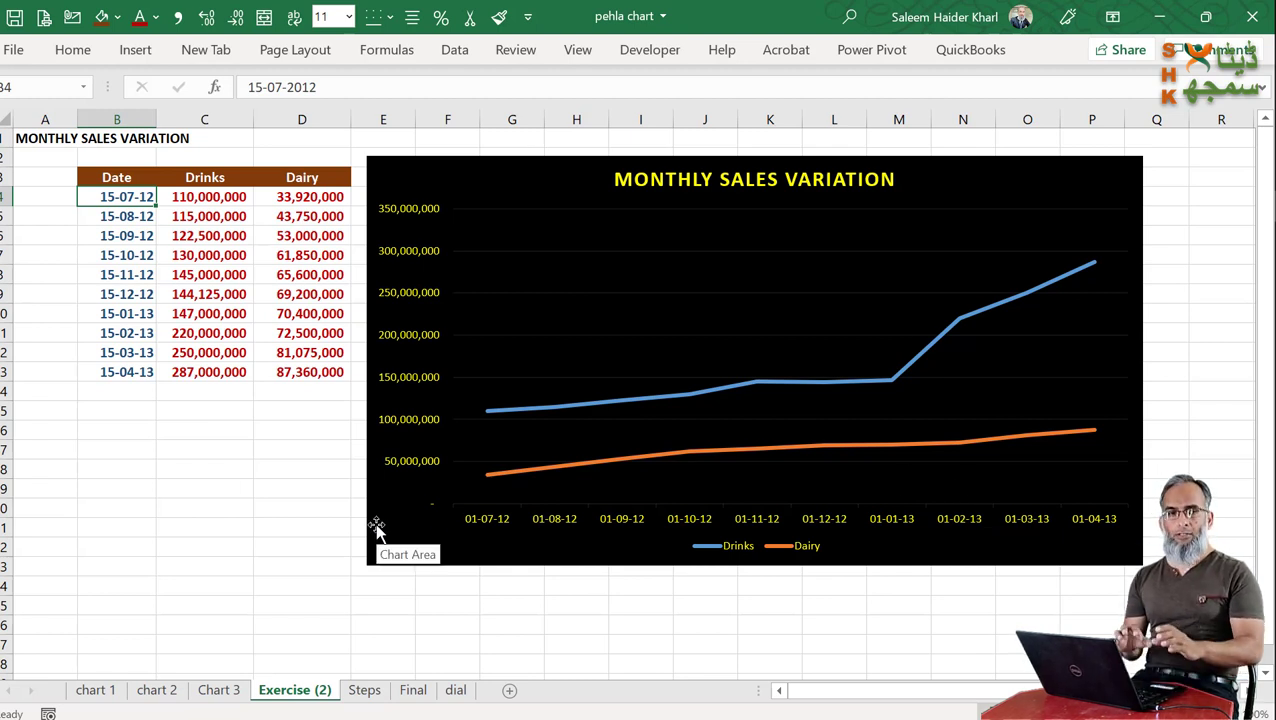
key(ctrl+shift+Down)
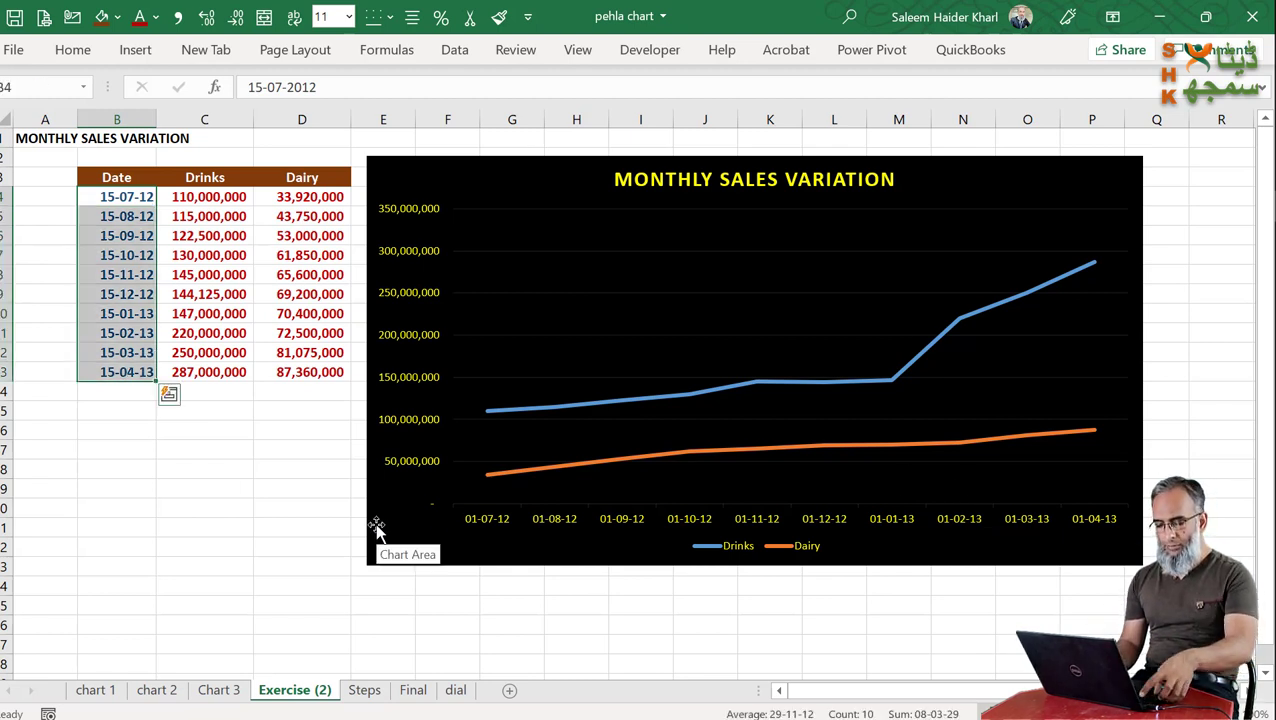
key(ctrl+1)
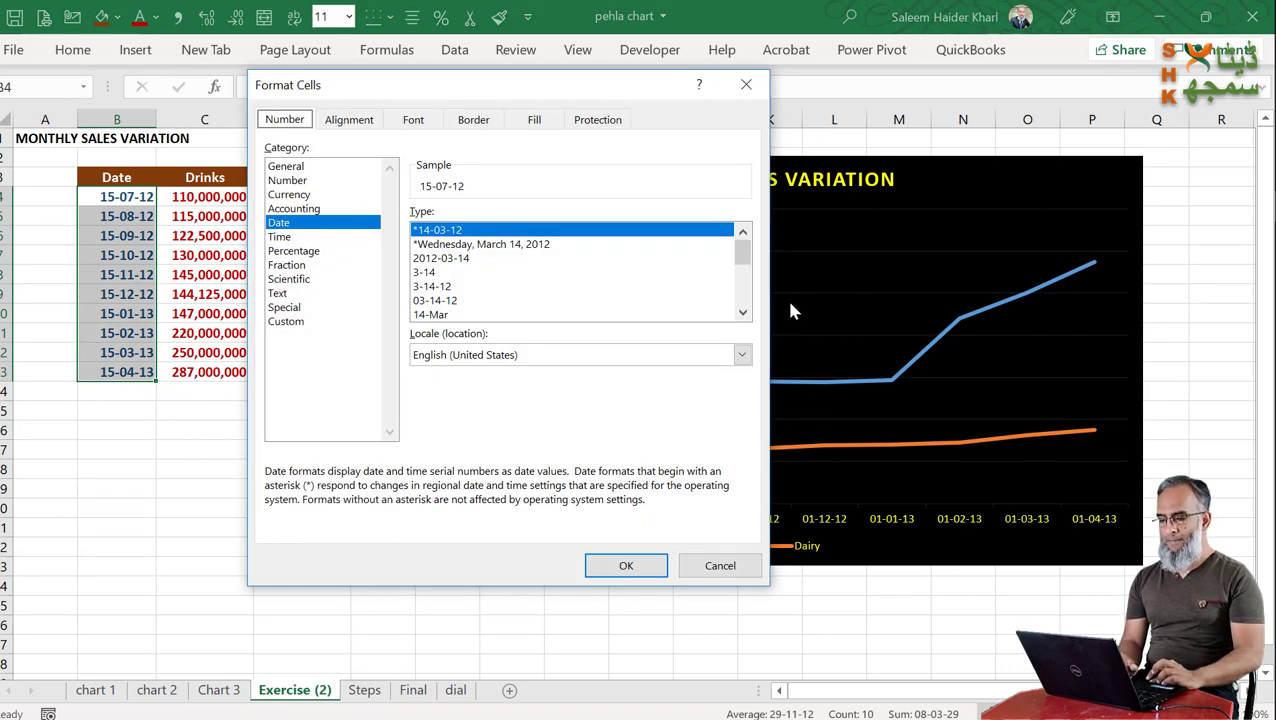
click(743, 314)
click(743, 314)
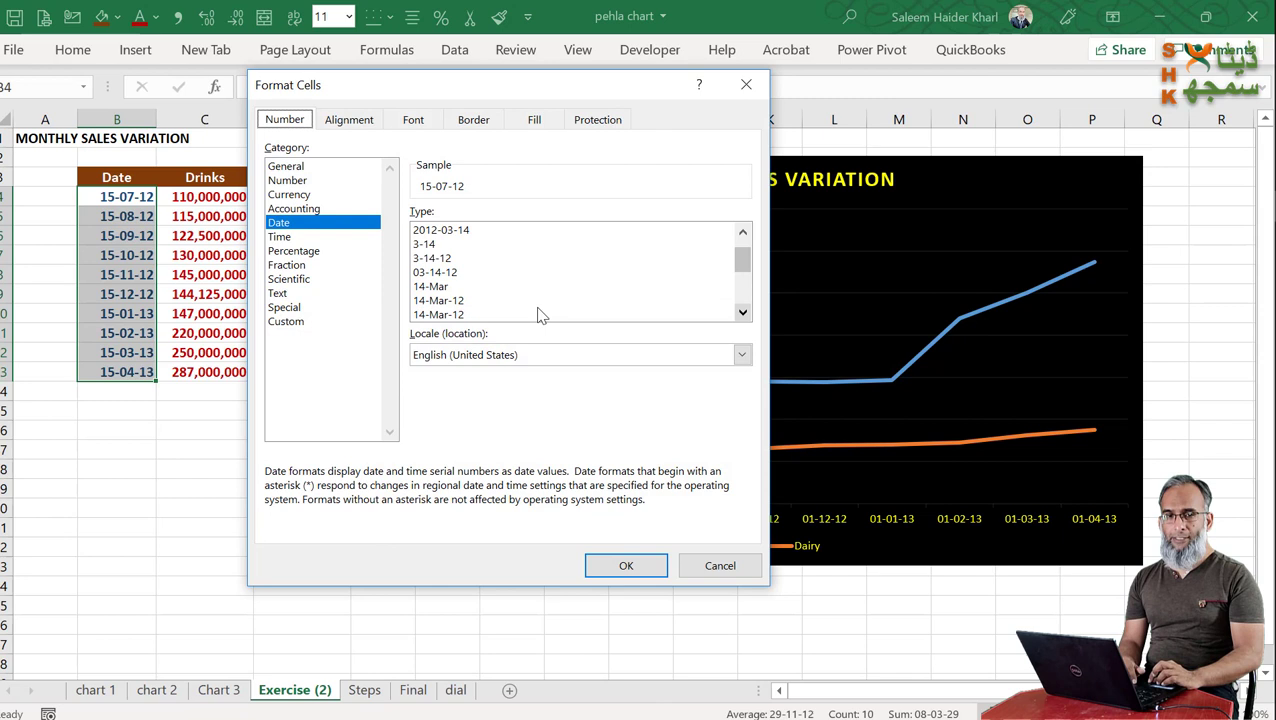
click(432, 302)
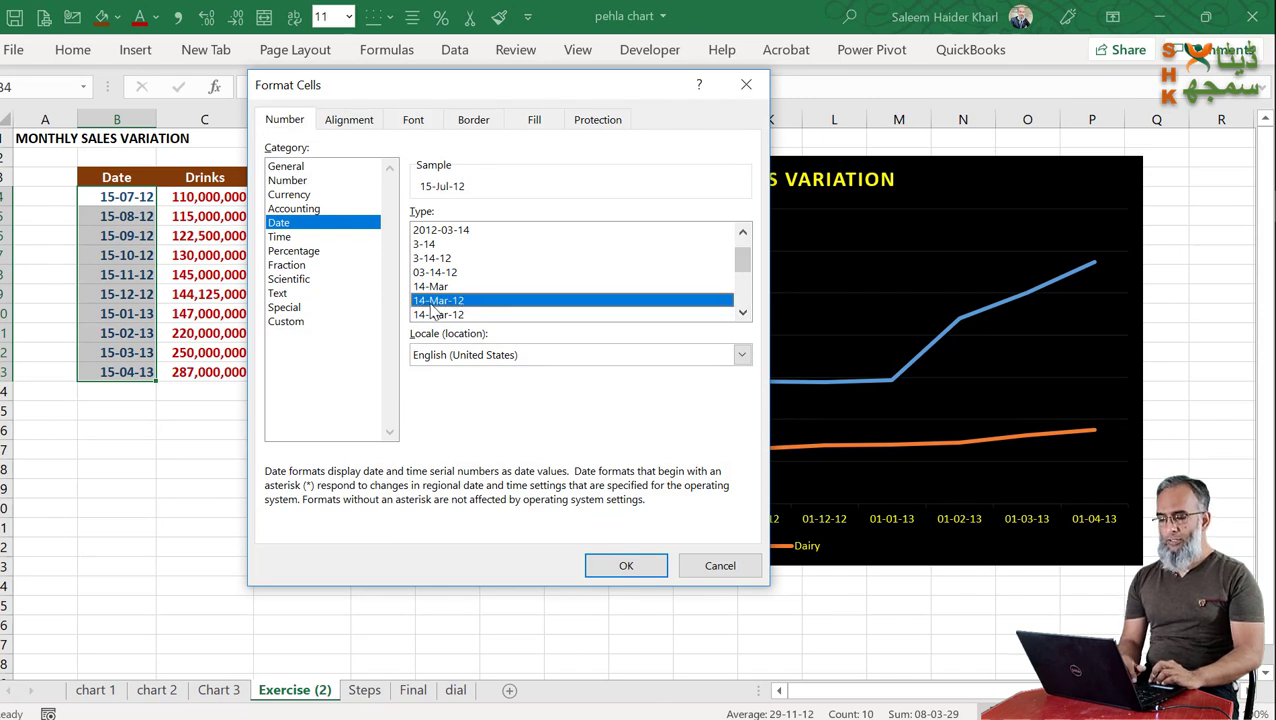
click(634, 569)
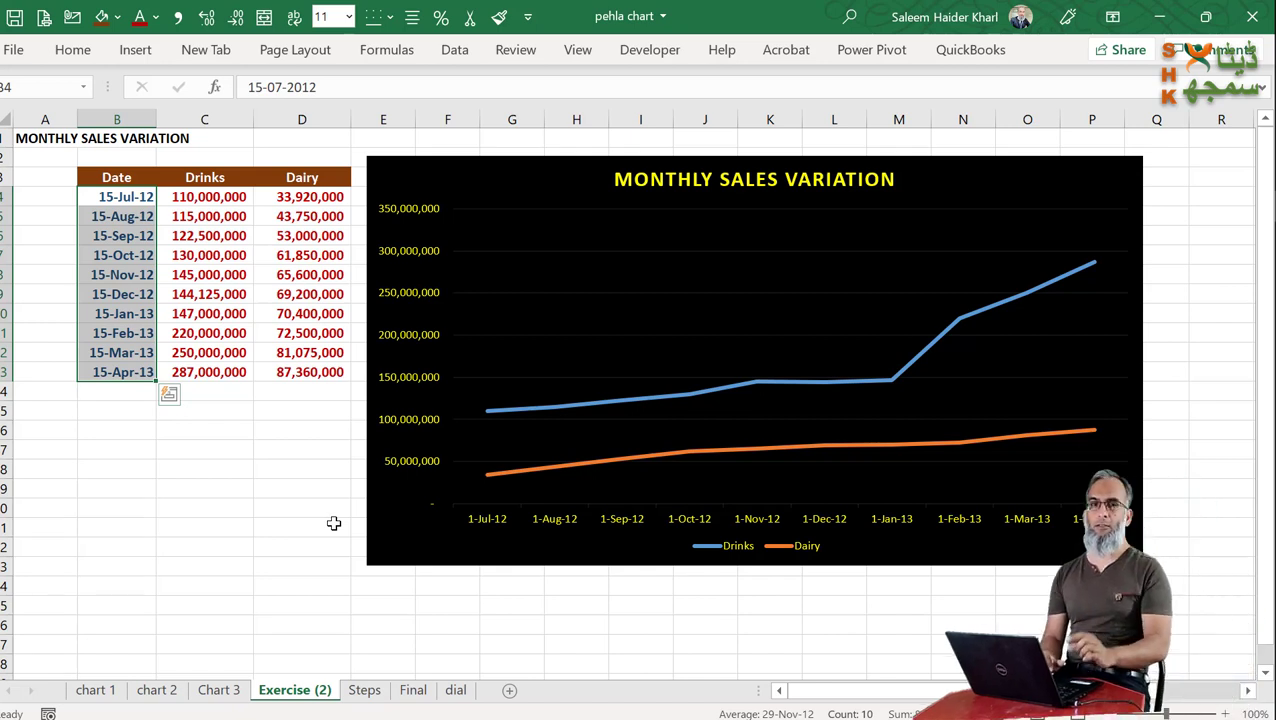
click(196, 421)
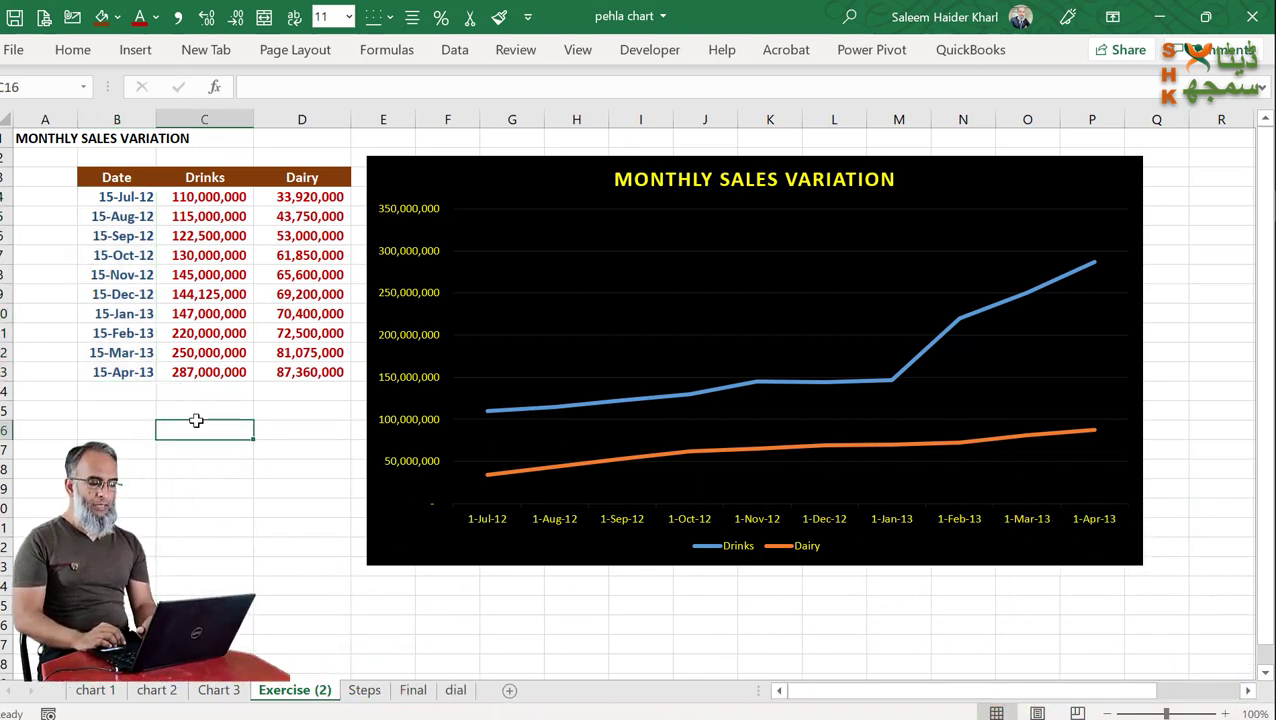
Step: Set the number format of the chart's horizontal date axis to the Mar-12 date type and close the formatting pane
click(560, 530)
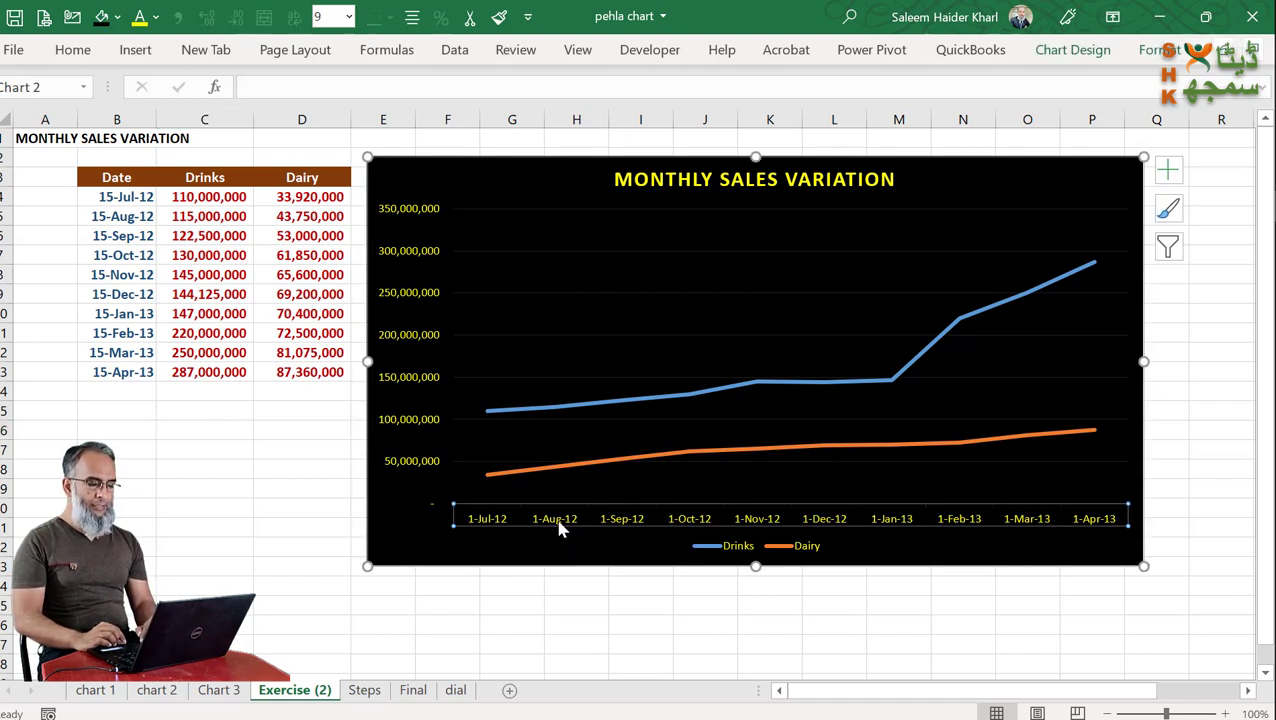
right_click(560, 530)
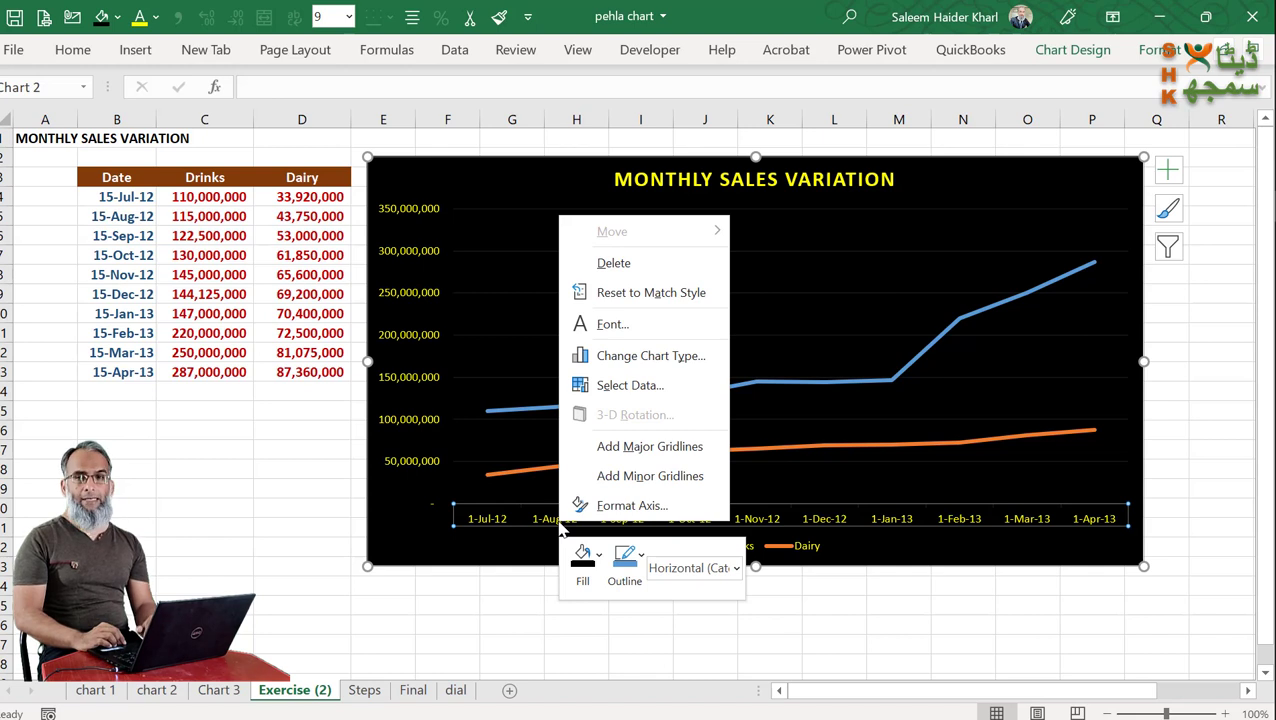
click(632, 505)
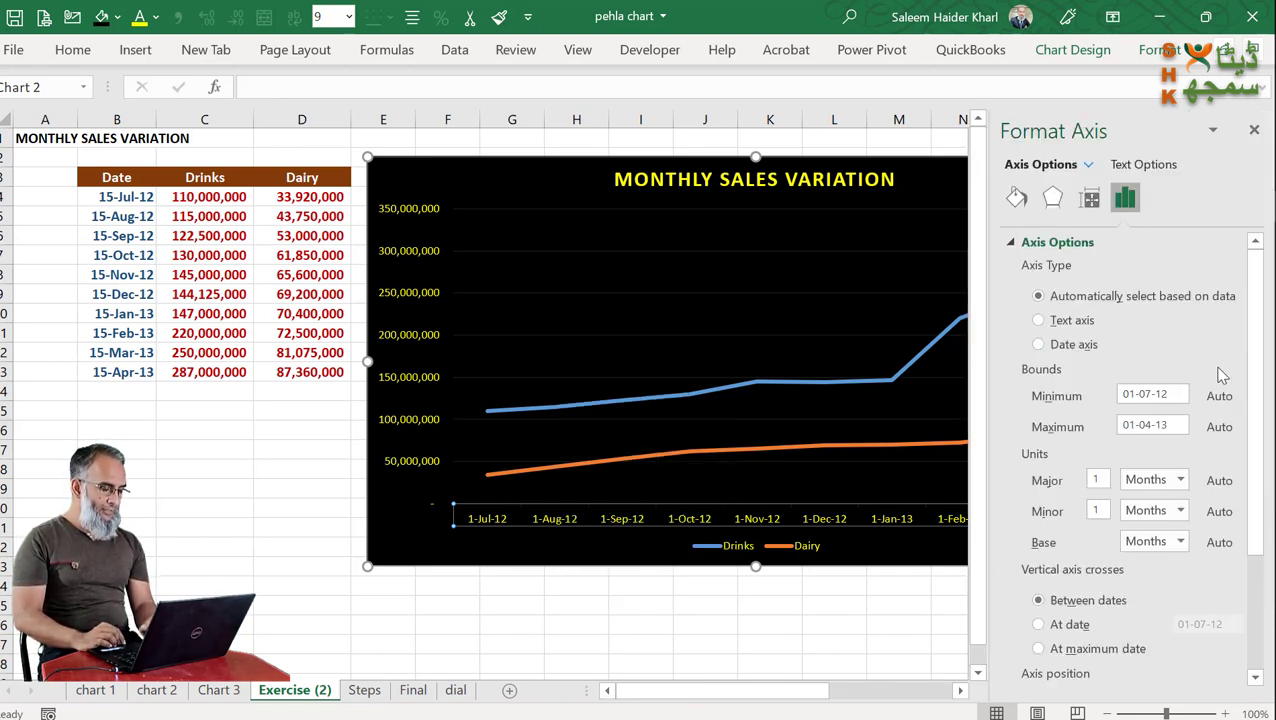
drag(1256, 447, 1265, 566)
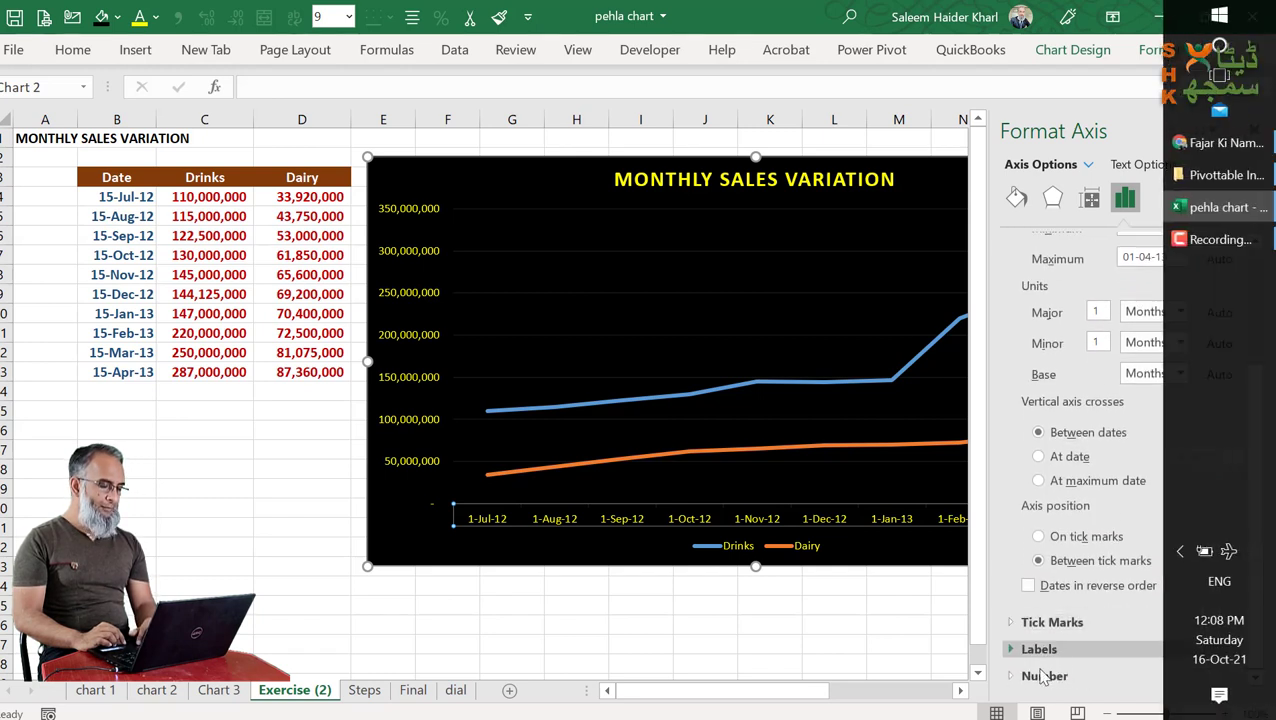
click(1015, 678)
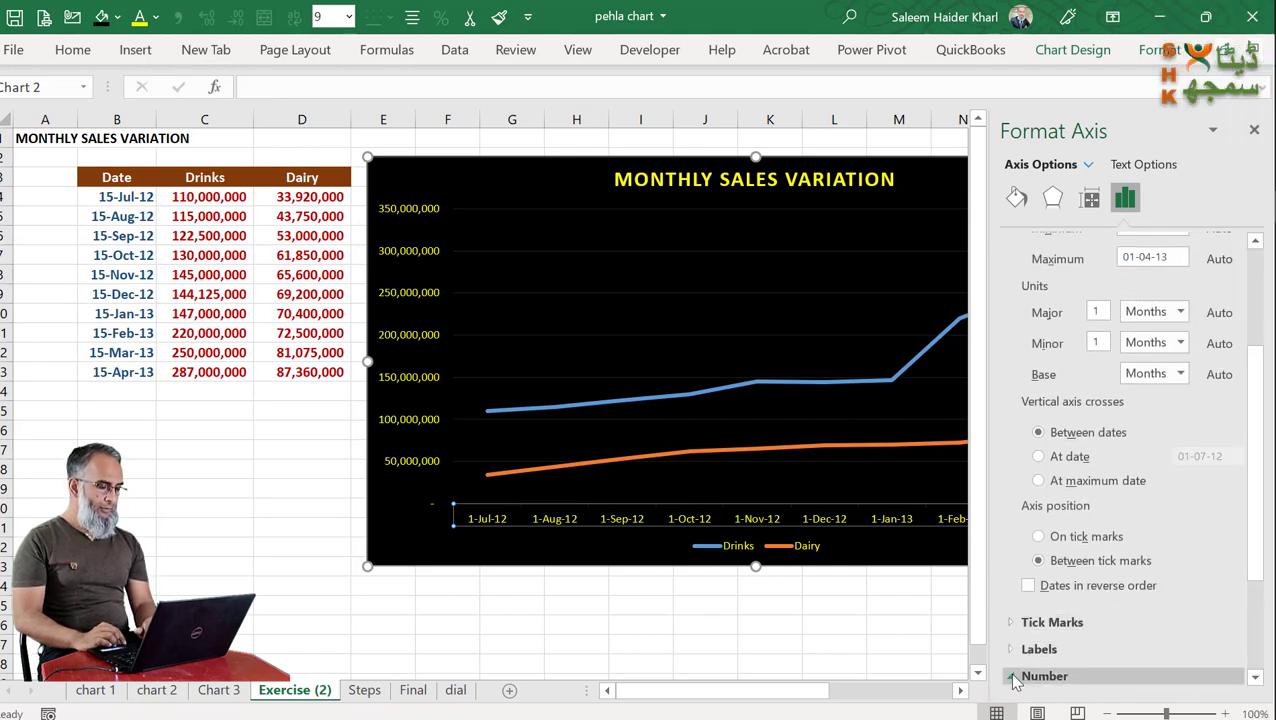
drag(1262, 537, 1264, 652)
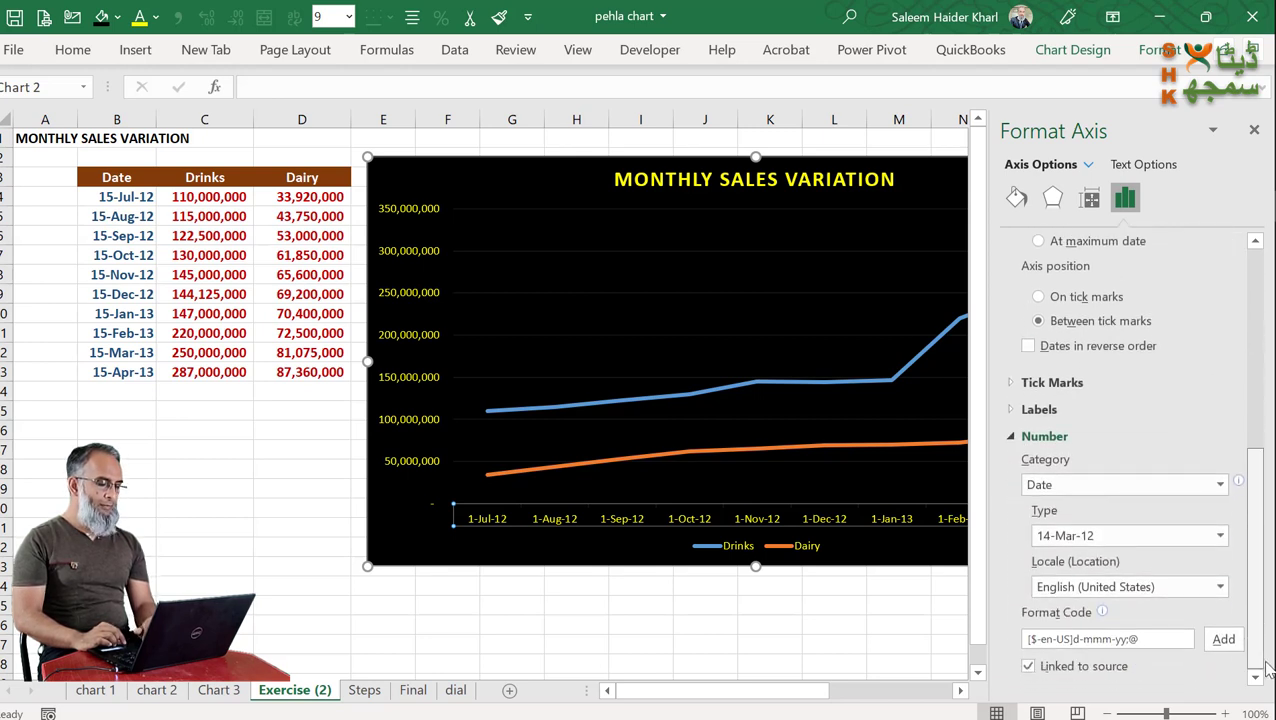
click(1221, 537)
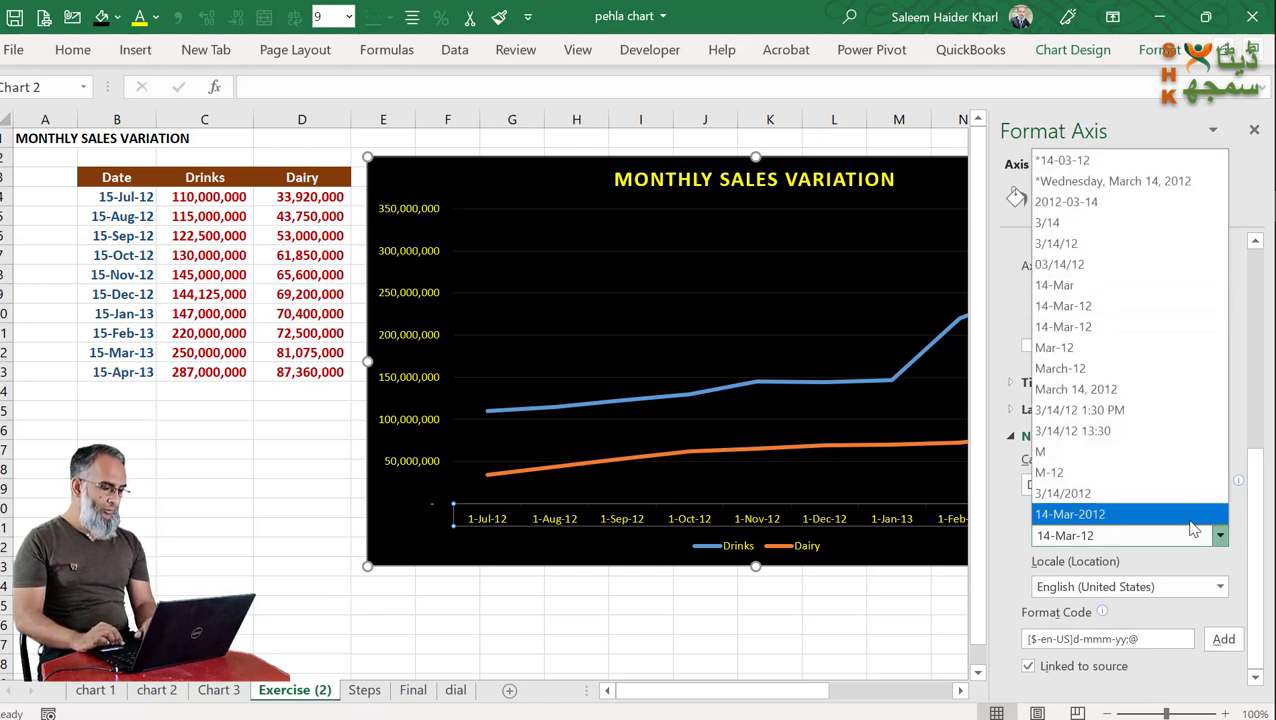
click(1055, 347)
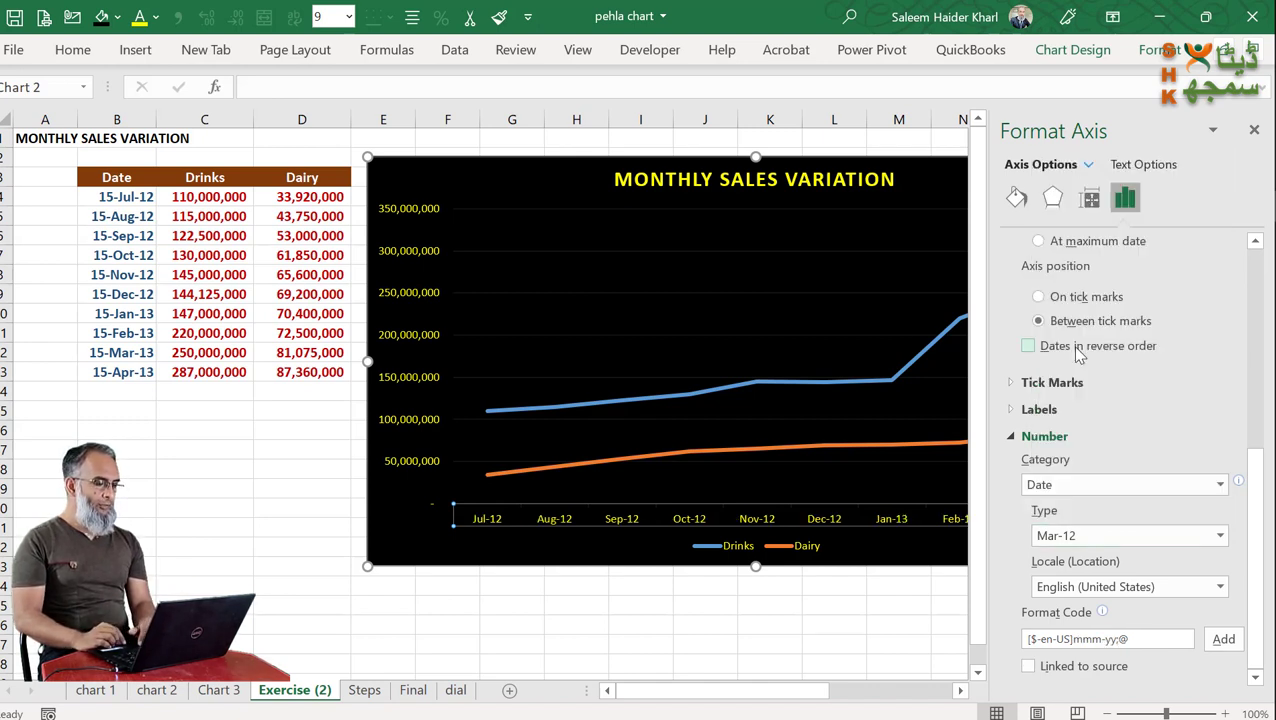
click(1255, 131)
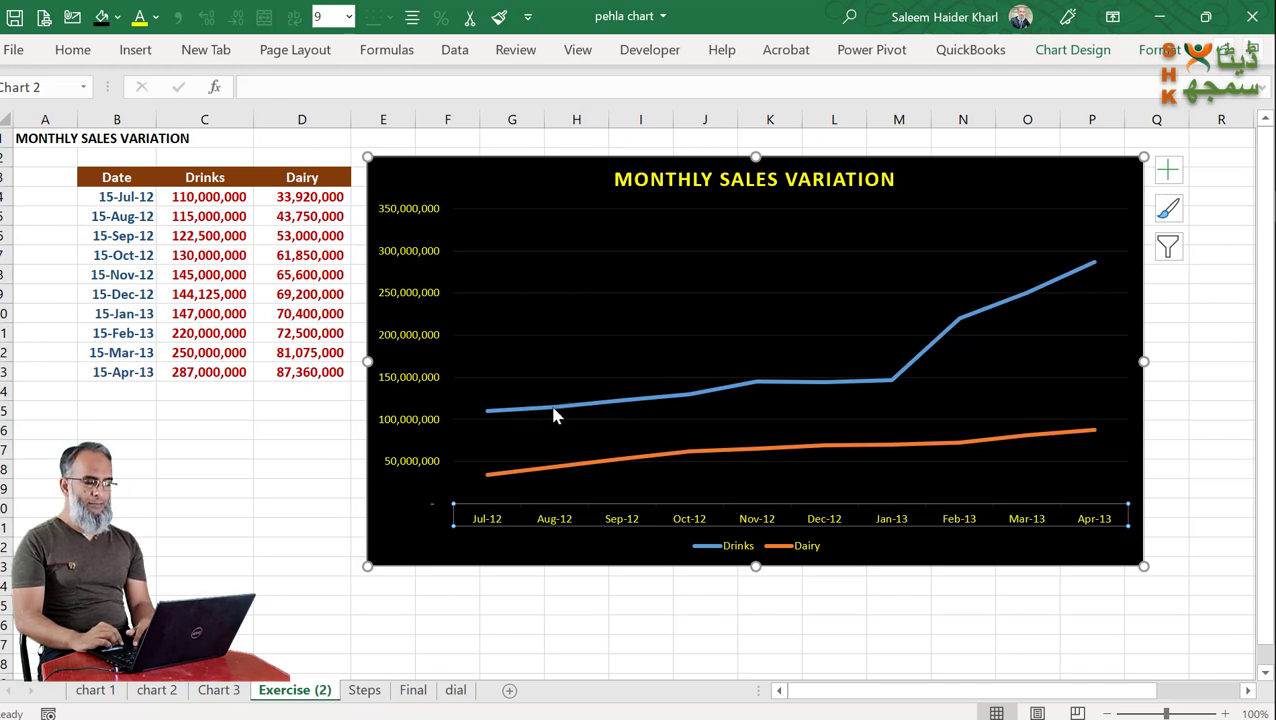
Step: Add data labels to both the Drinks and Dairy lines of the chart
mouse_move(547, 416)
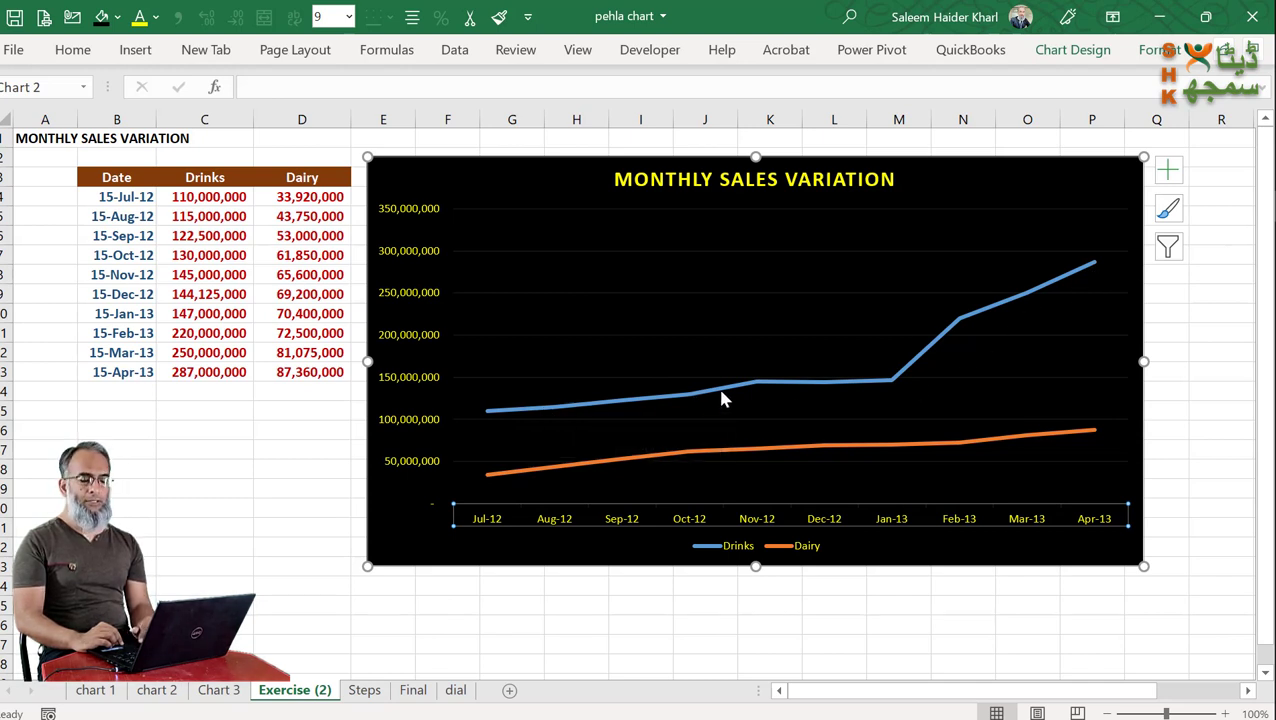
click(1169, 173)
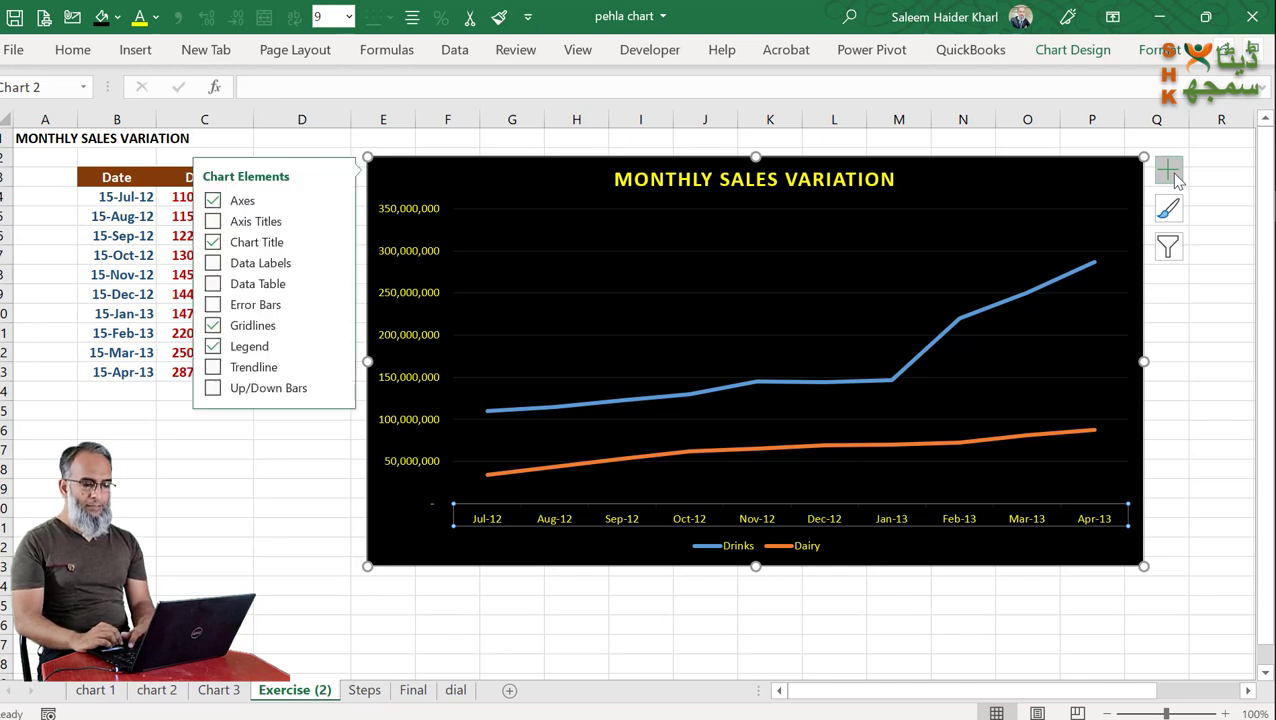
click(214, 264)
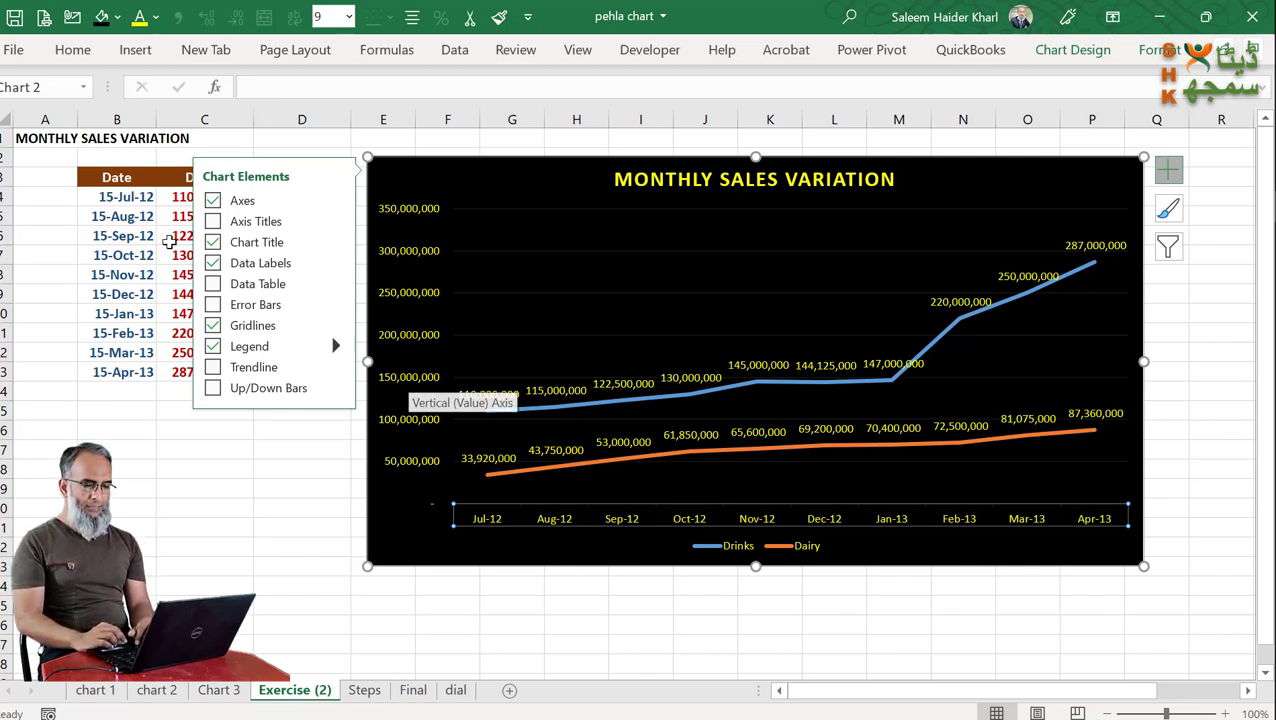
click(175, 510)
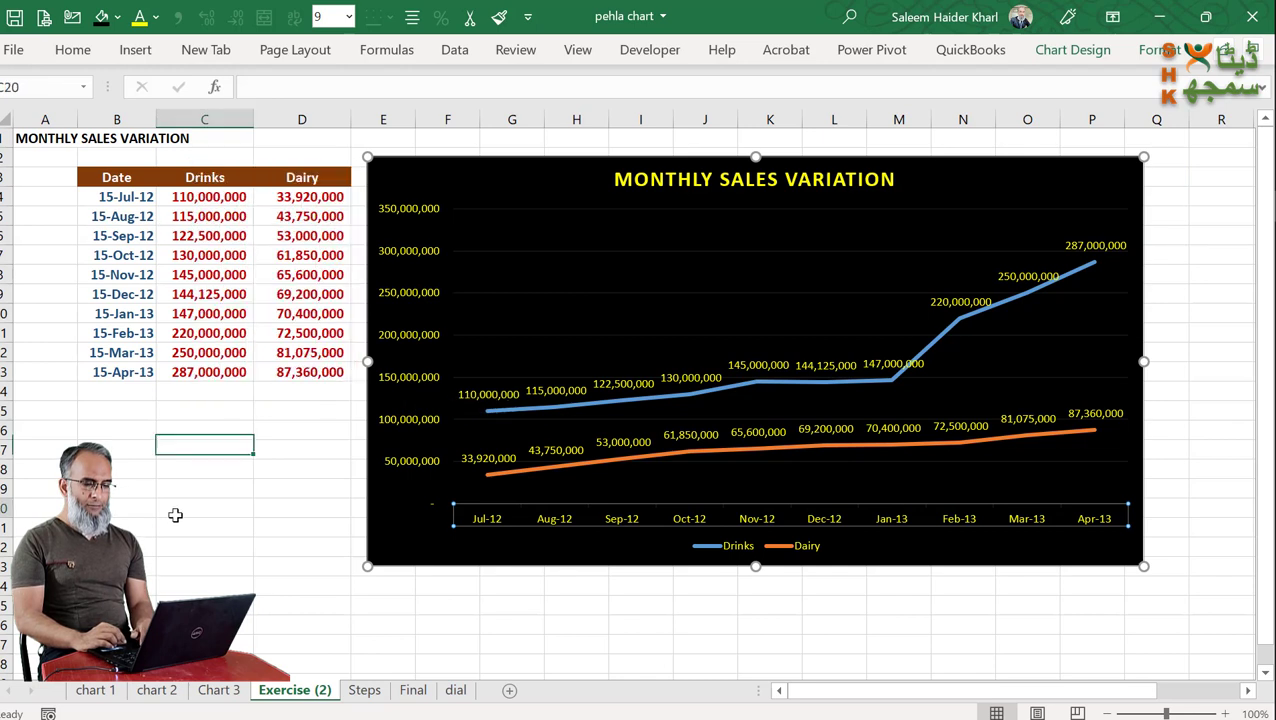
Step: Set the display units of the chart's vertical value axis to Millions
click(197, 196)
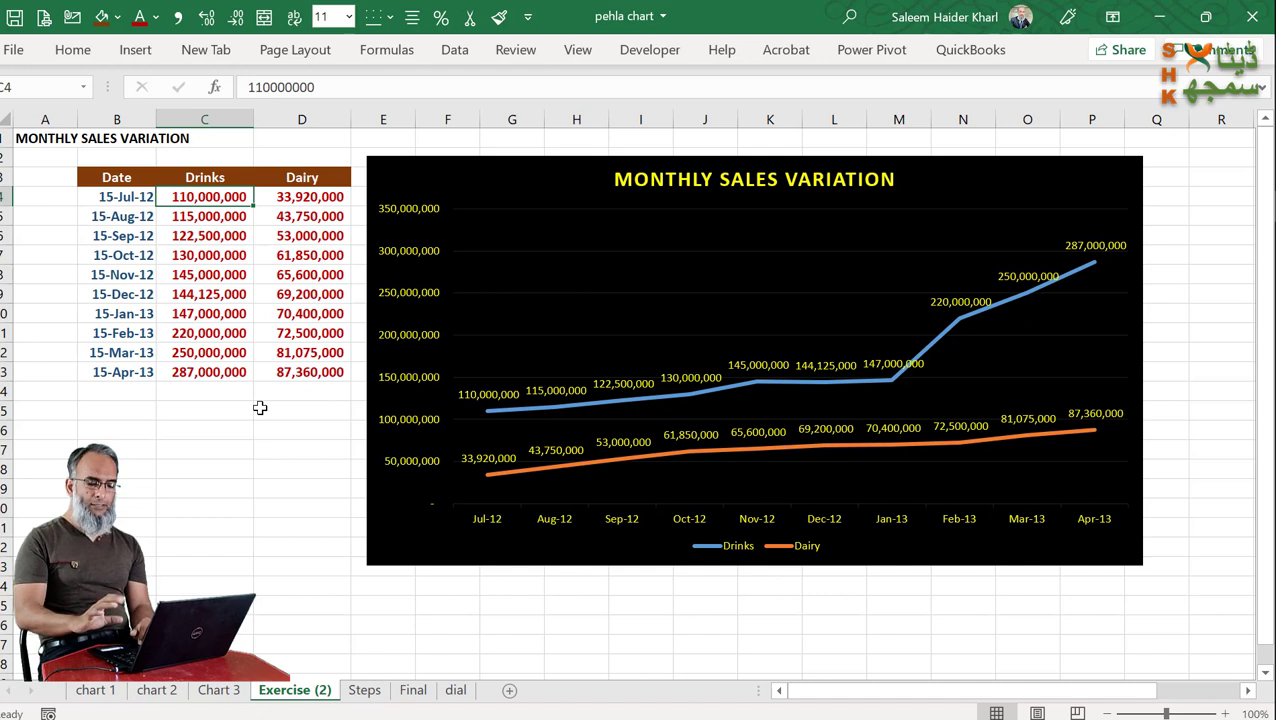
right_click(405, 341)
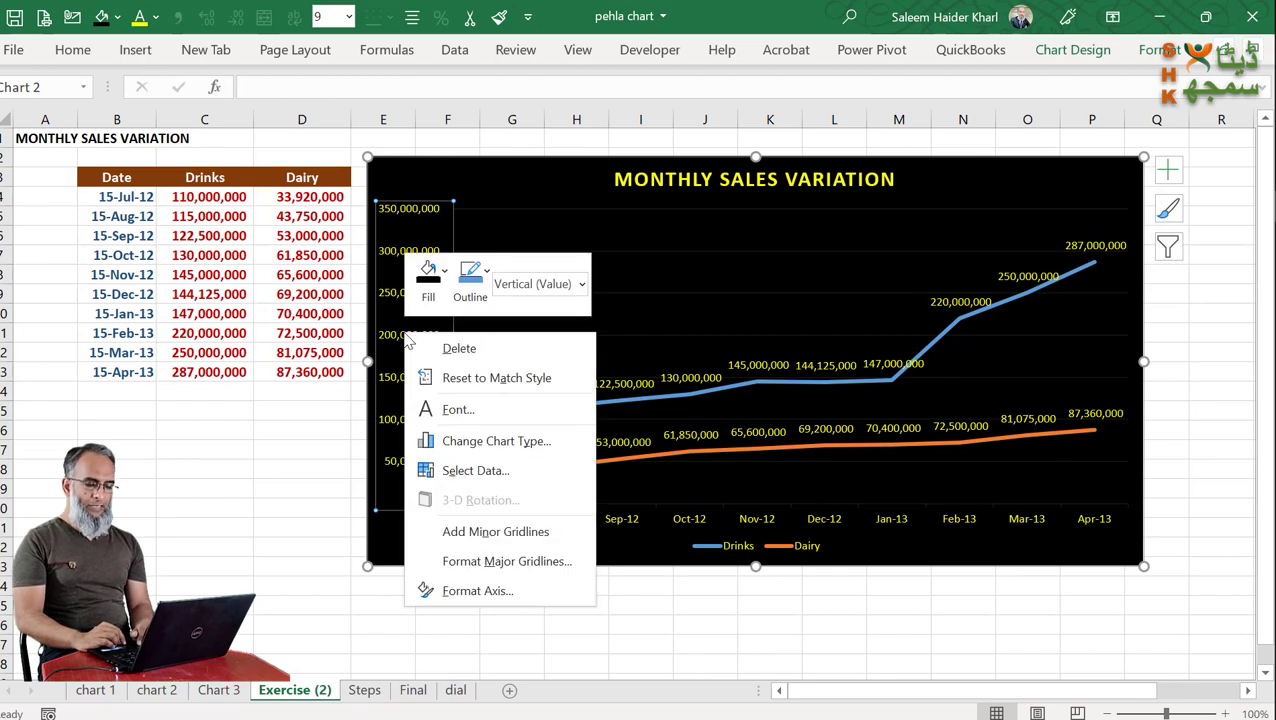
click(497, 594)
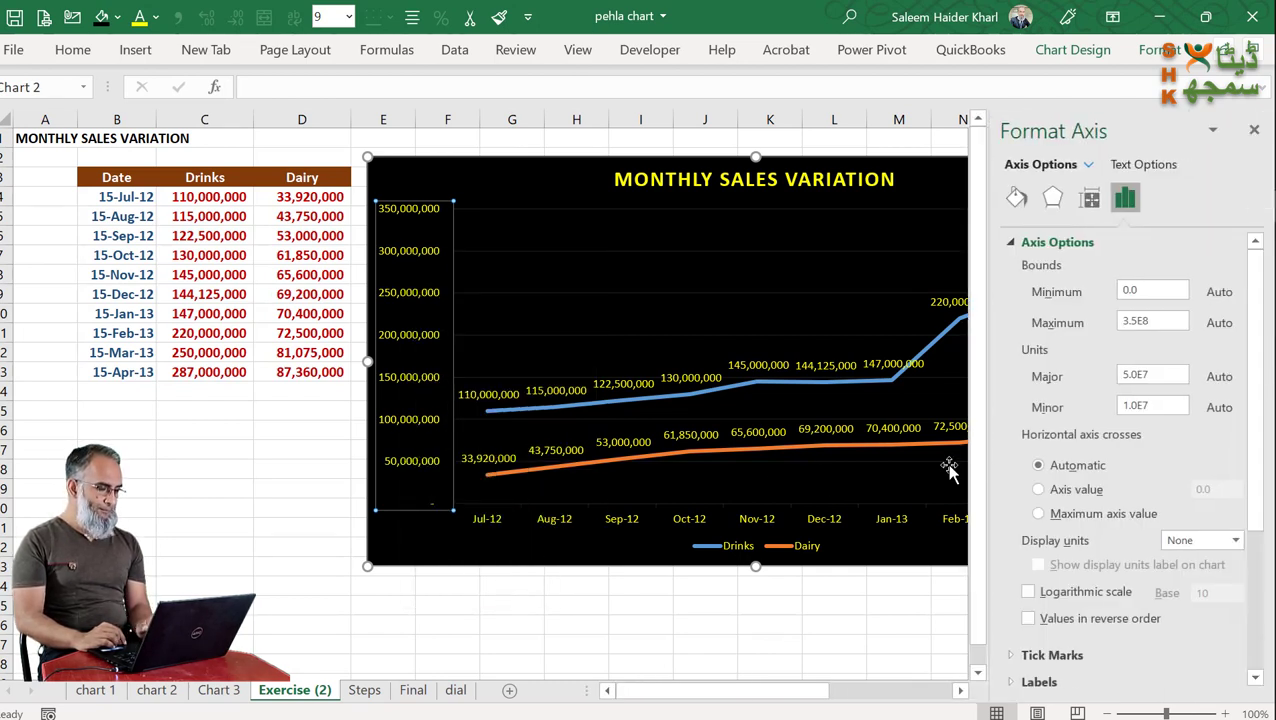
scroll(1260, 452, down, 1)
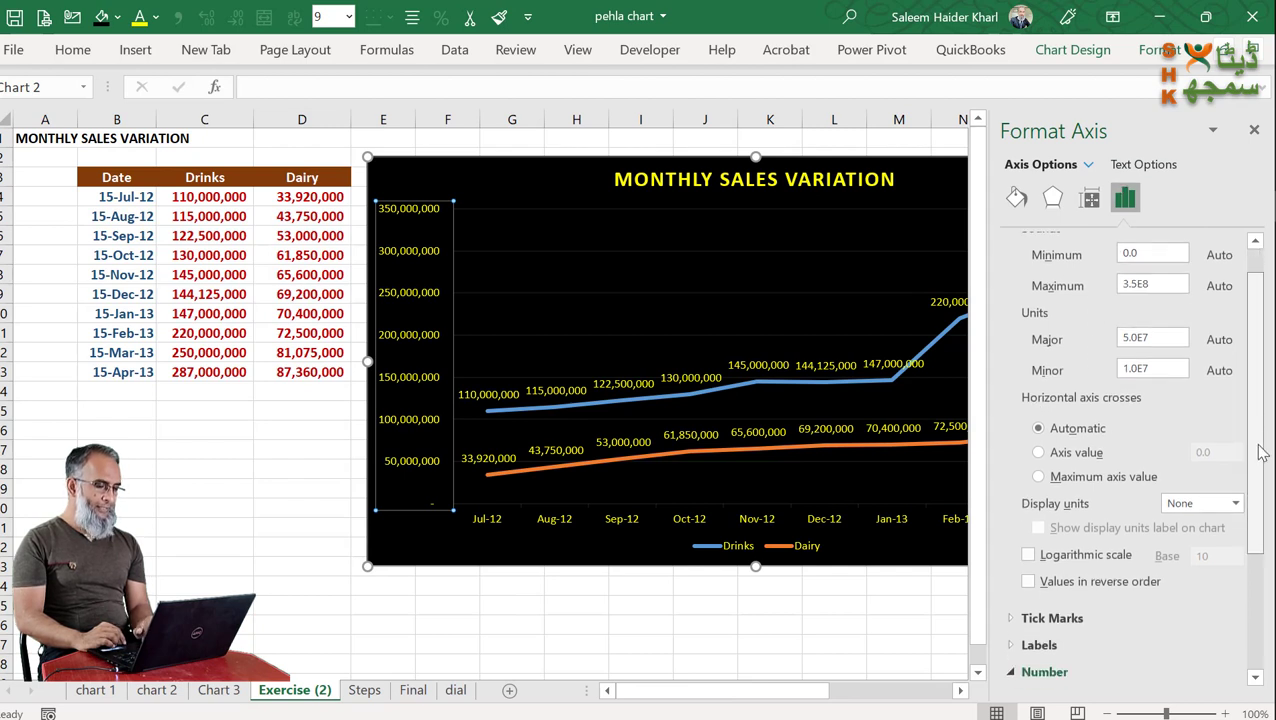
scroll(1260, 452, down, 3)
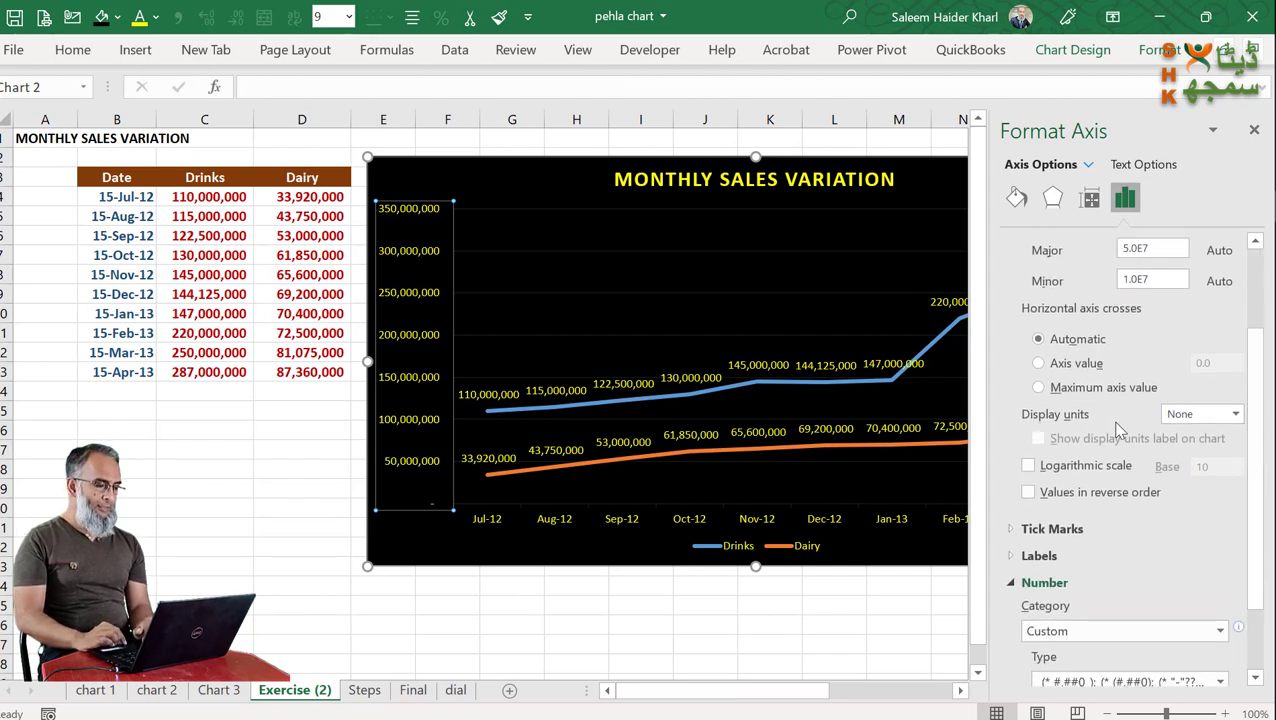
click(1236, 413)
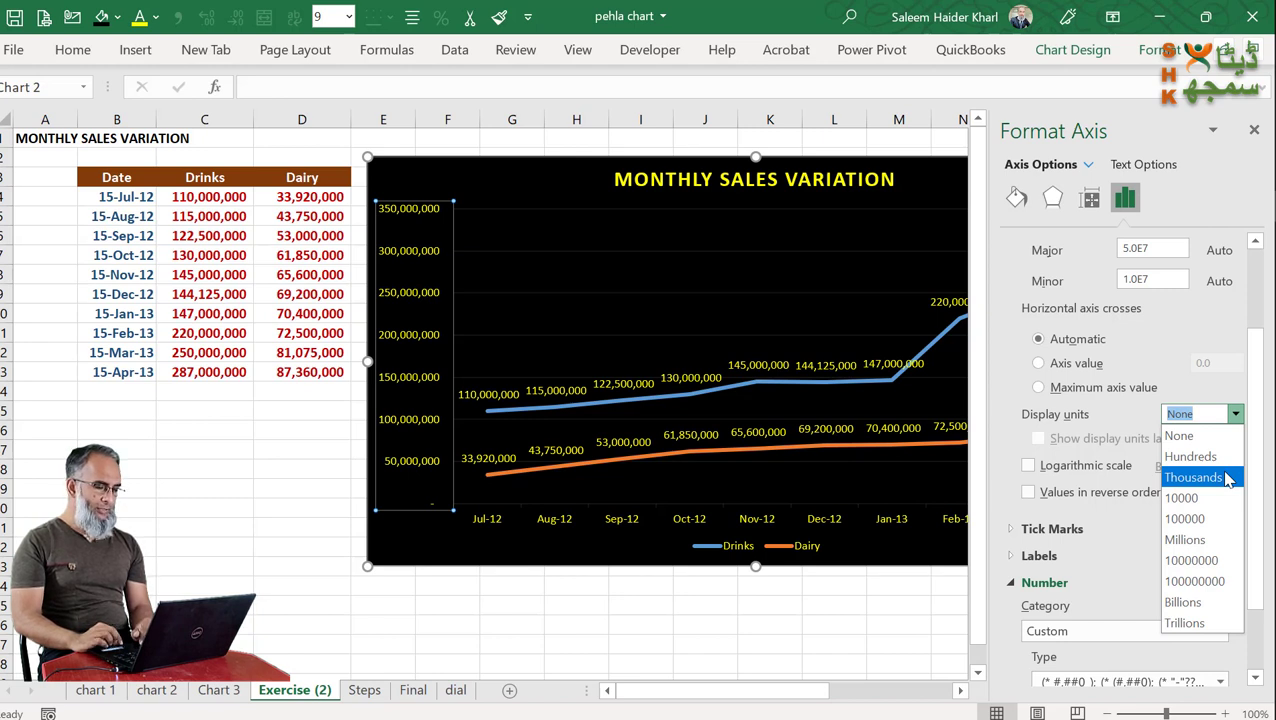
click(1185, 539)
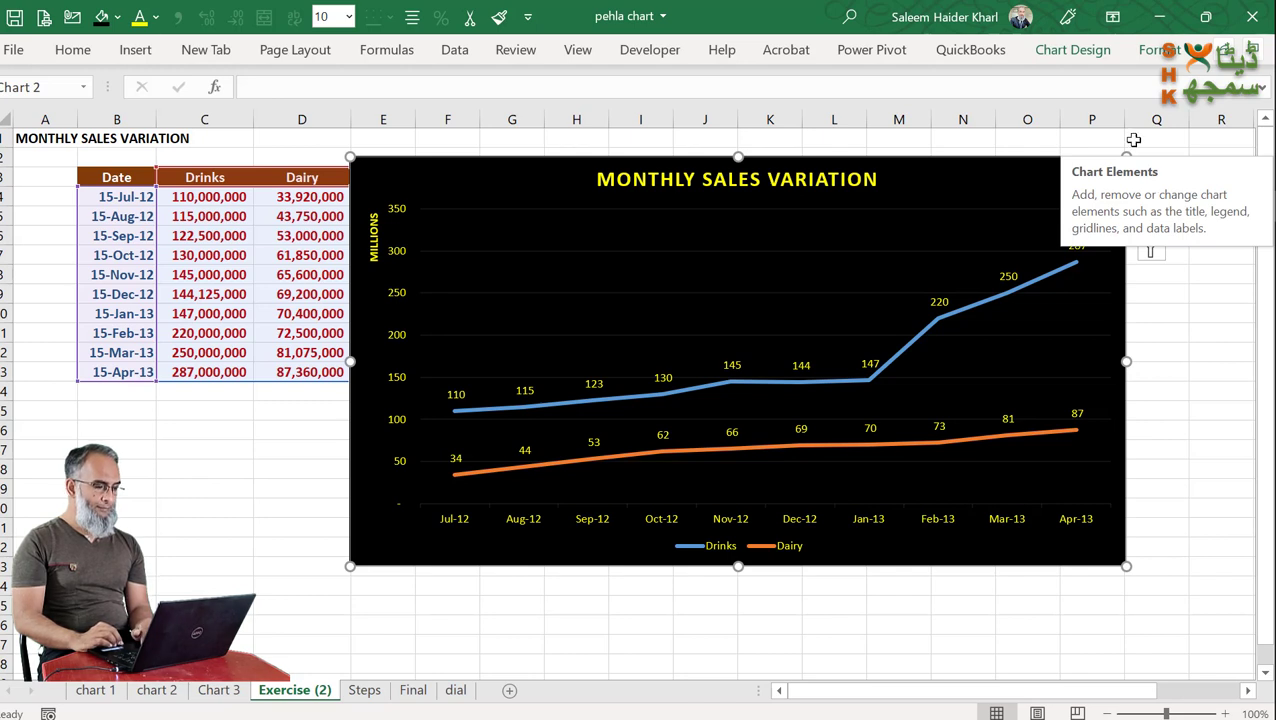
Step: Position the chart's data labels above the lines and close the chart elements list
click(1135, 138)
click(1117, 183)
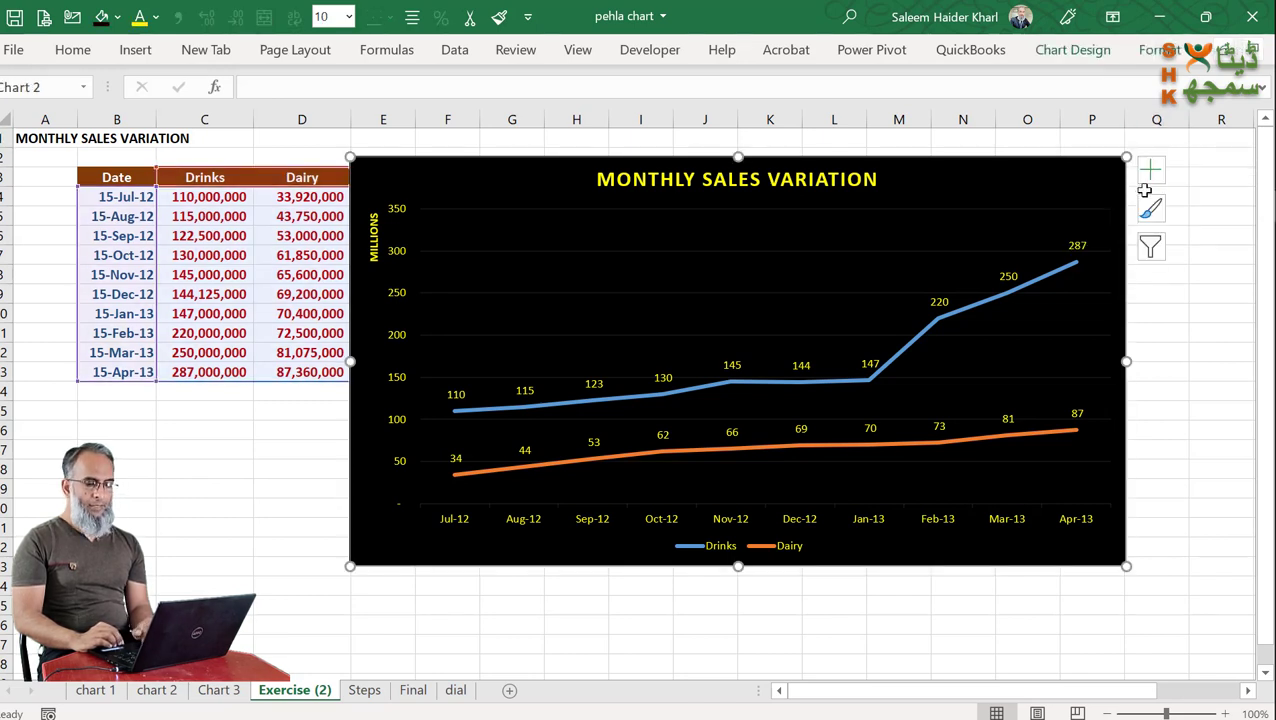
click(1150, 170)
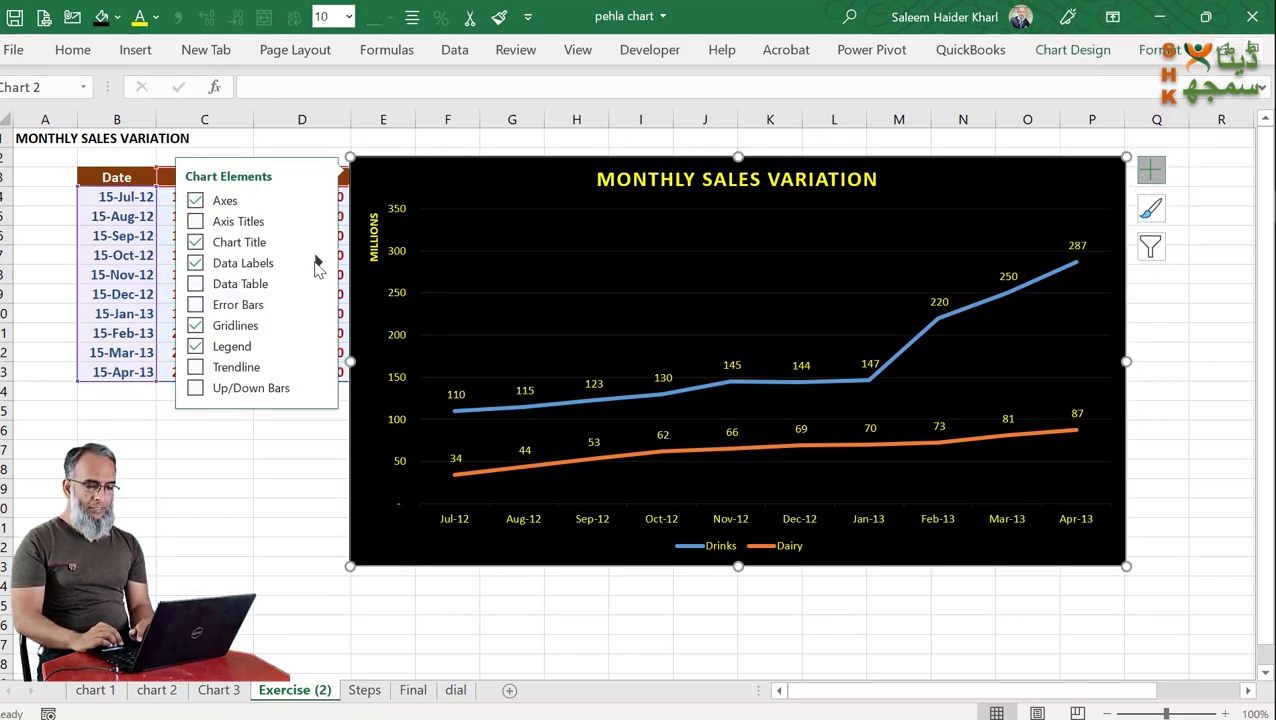
mouse_move(321, 266)
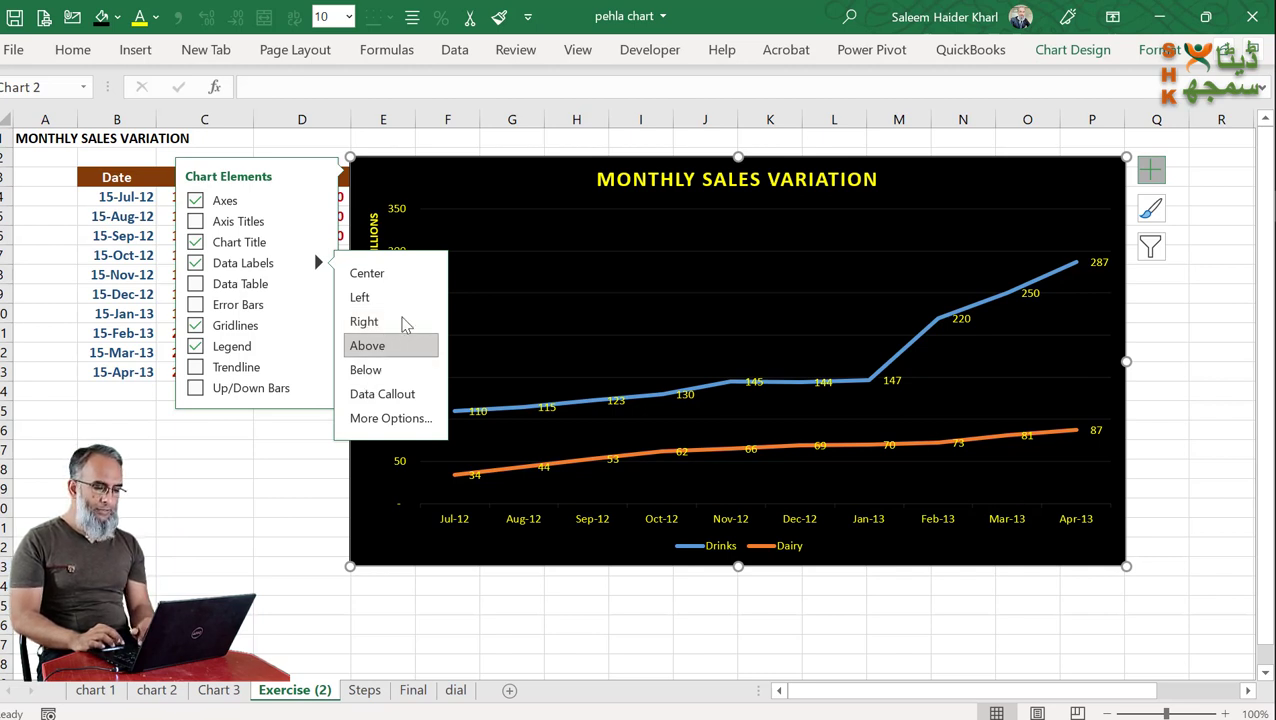
click(377, 350)
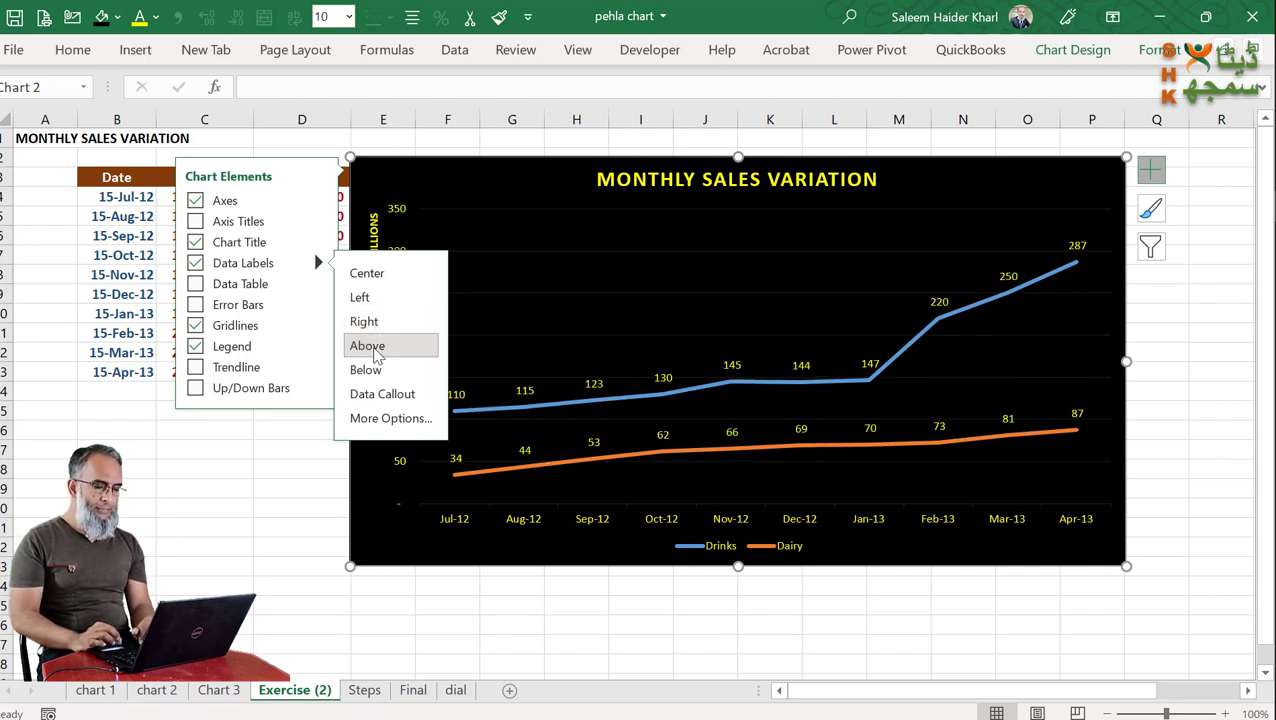
click(595, 446)
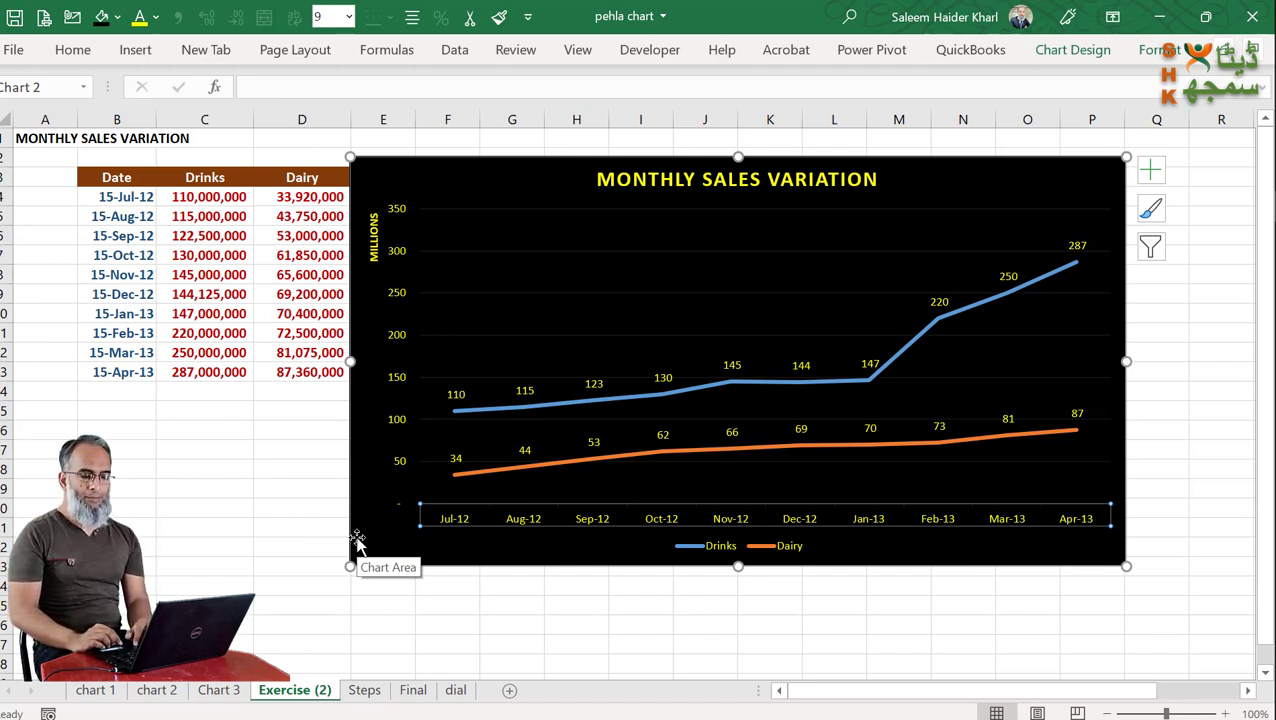
Step: Set the label position of the chart's vertical value axis to High
right_click(395, 425)
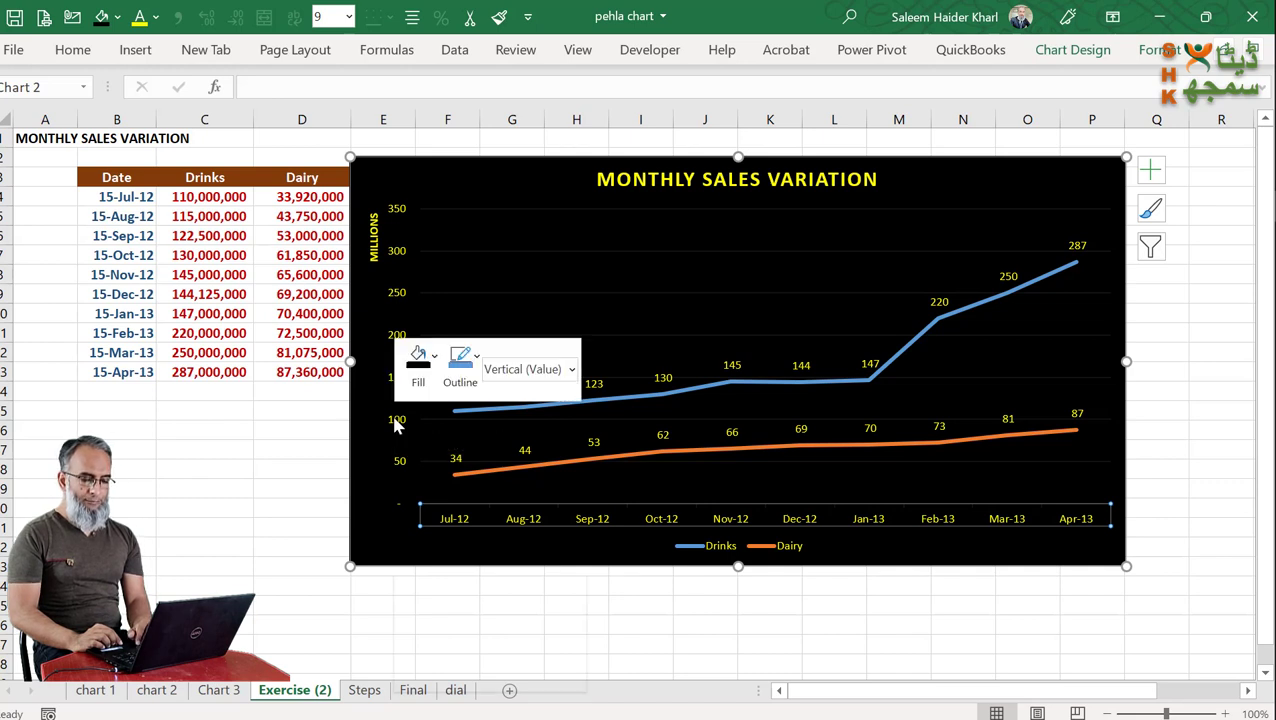
click(503, 676)
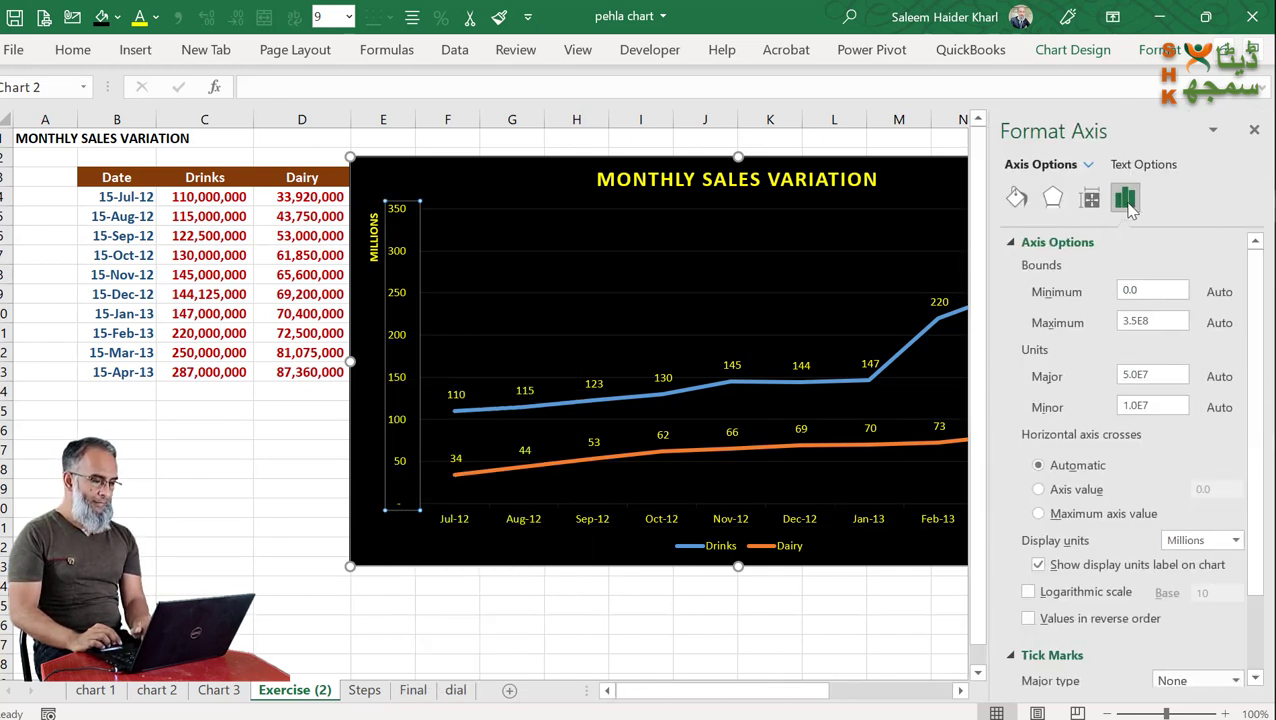
scroll(1266, 560, down, 2)
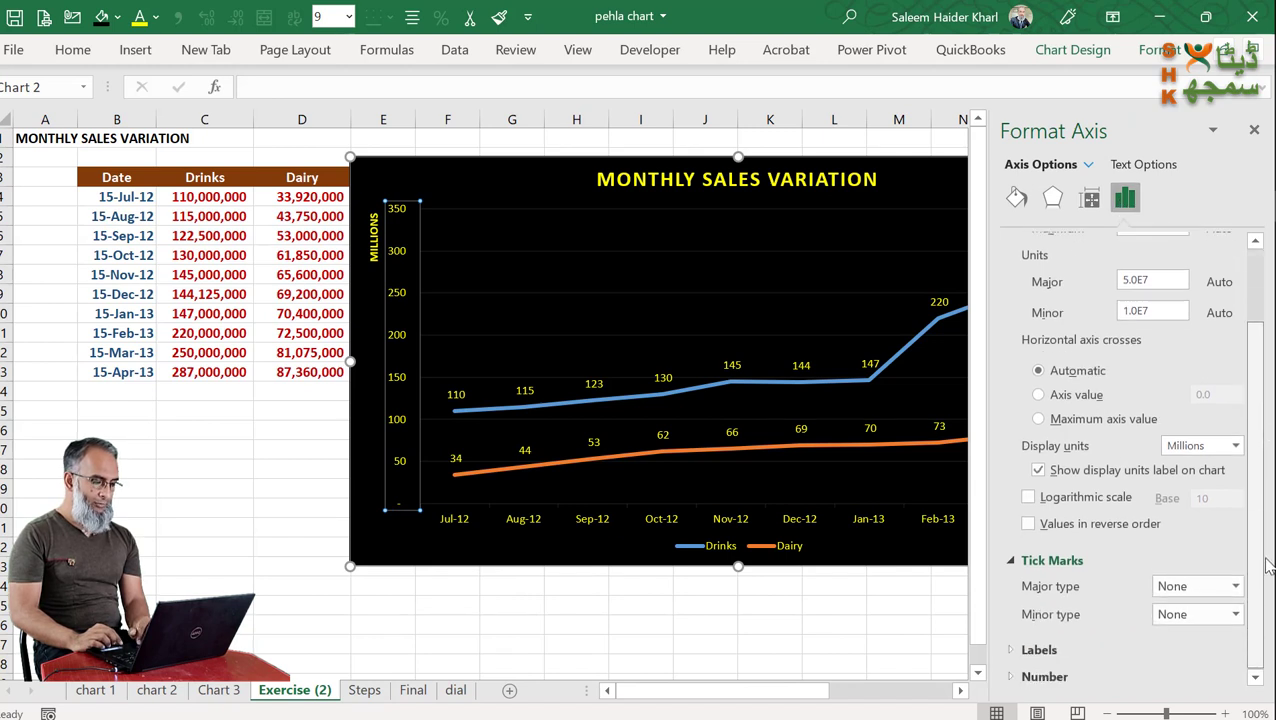
click(1014, 649)
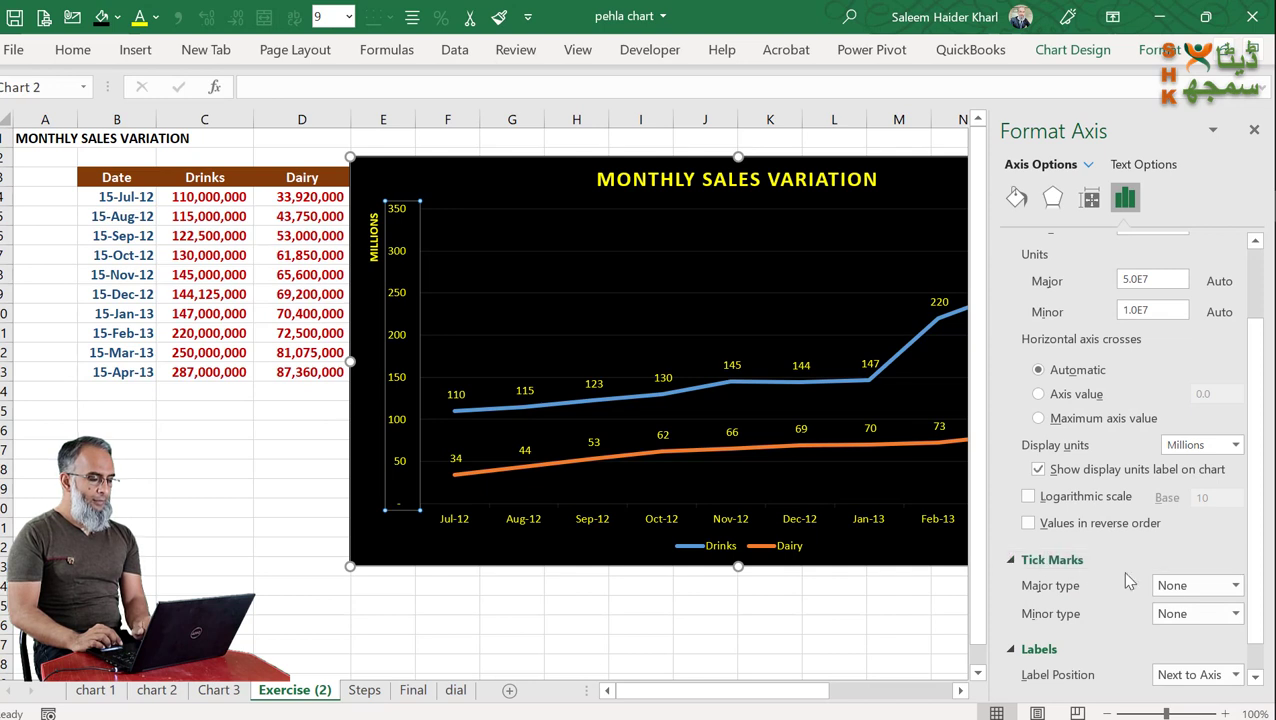
scroll(1250, 610, down, 1)
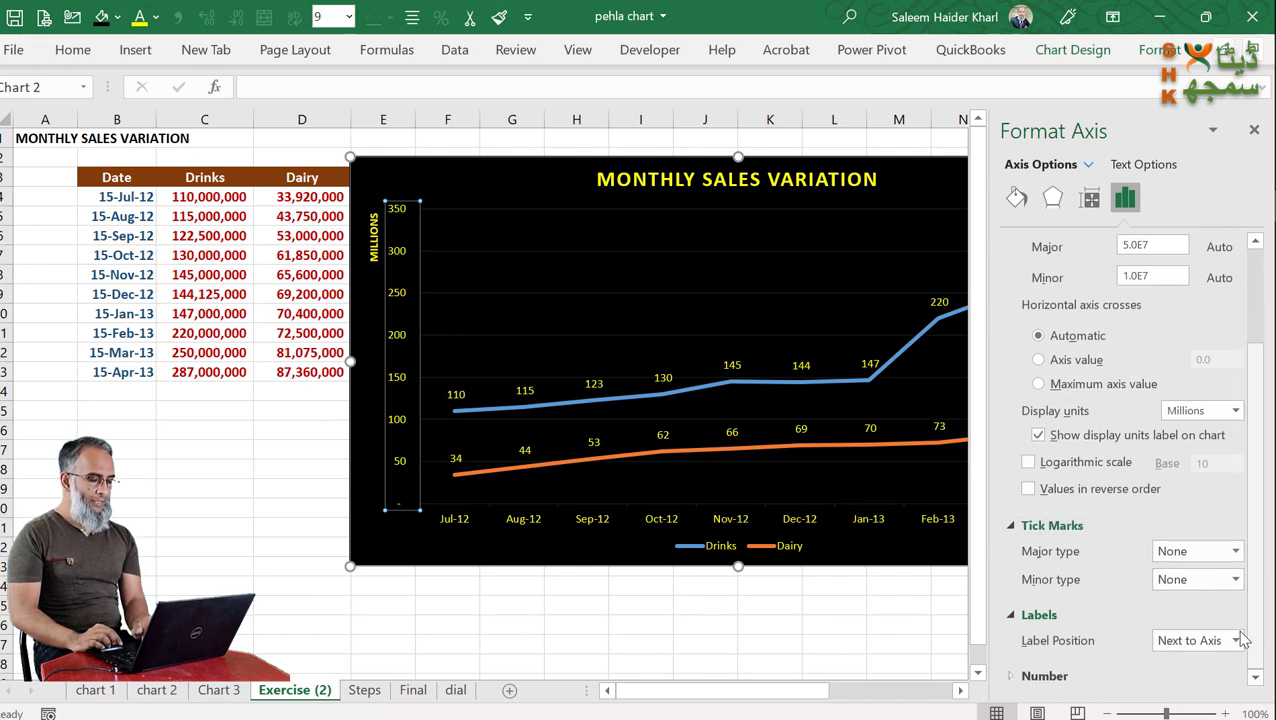
click(1236, 641)
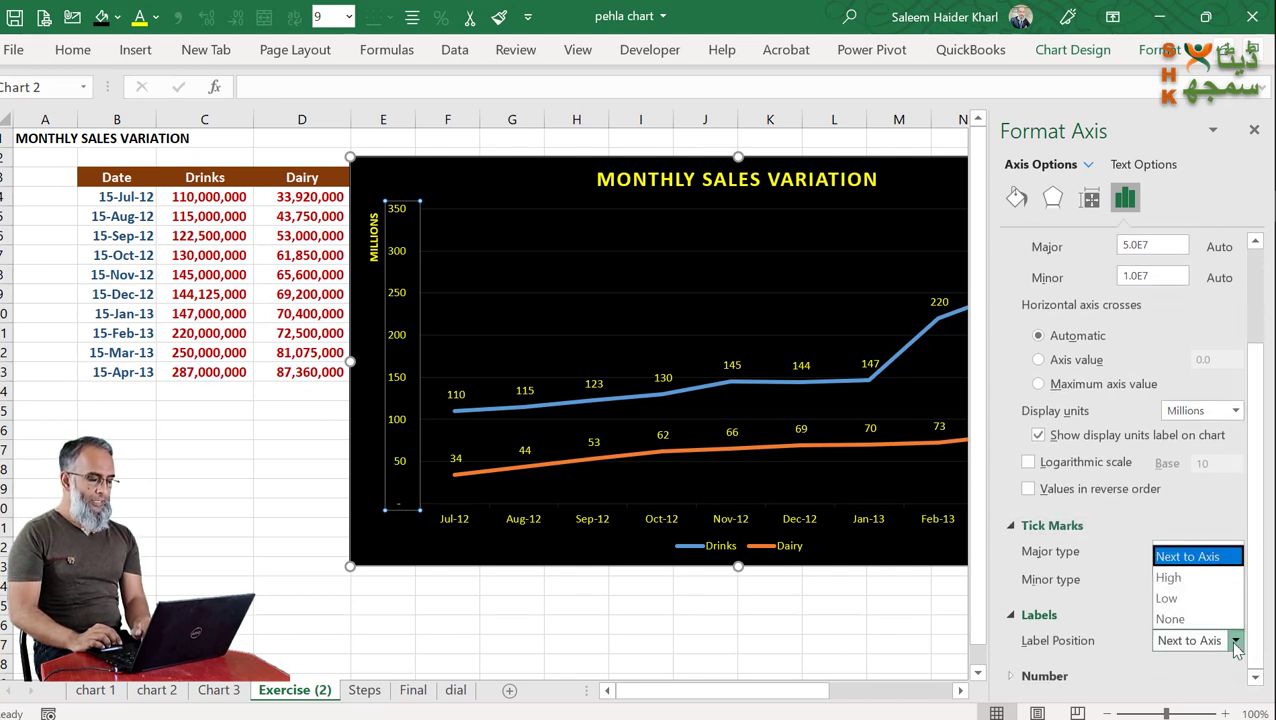
click(1196, 578)
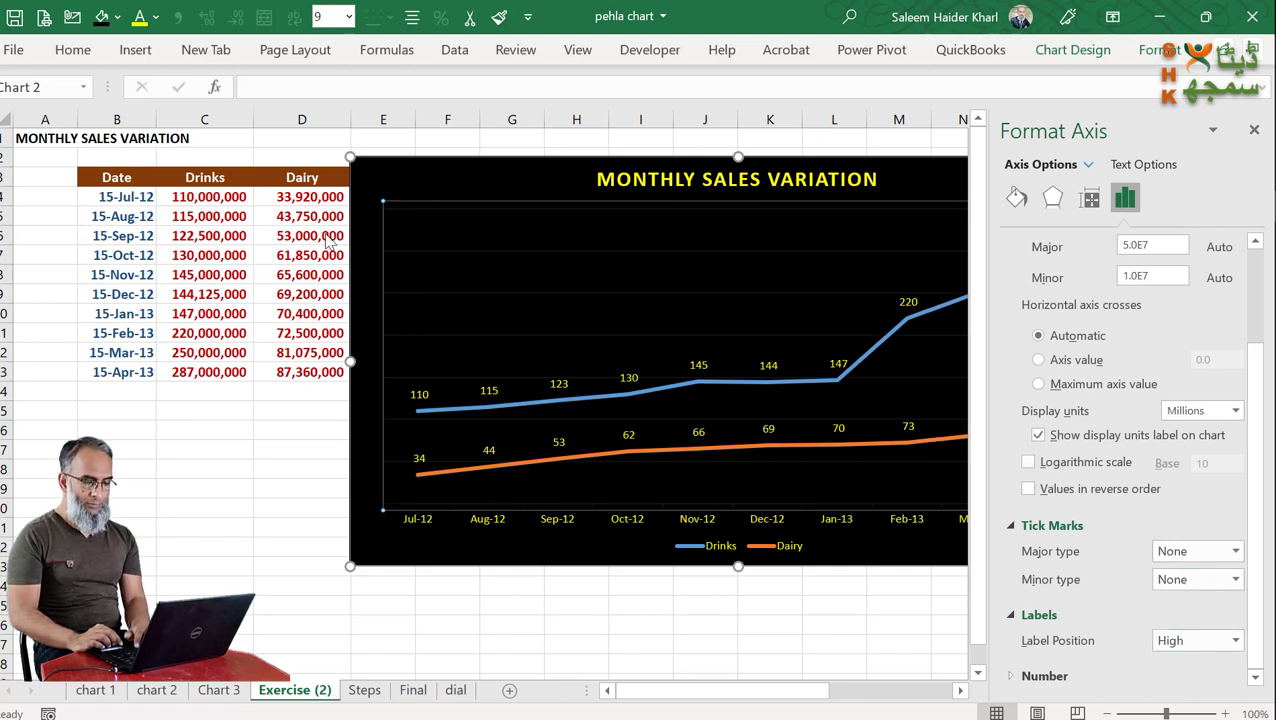
Step: Move the chart over the data table and set the vertical value axis's label position to Low
drag(378, 160, 71, 154)
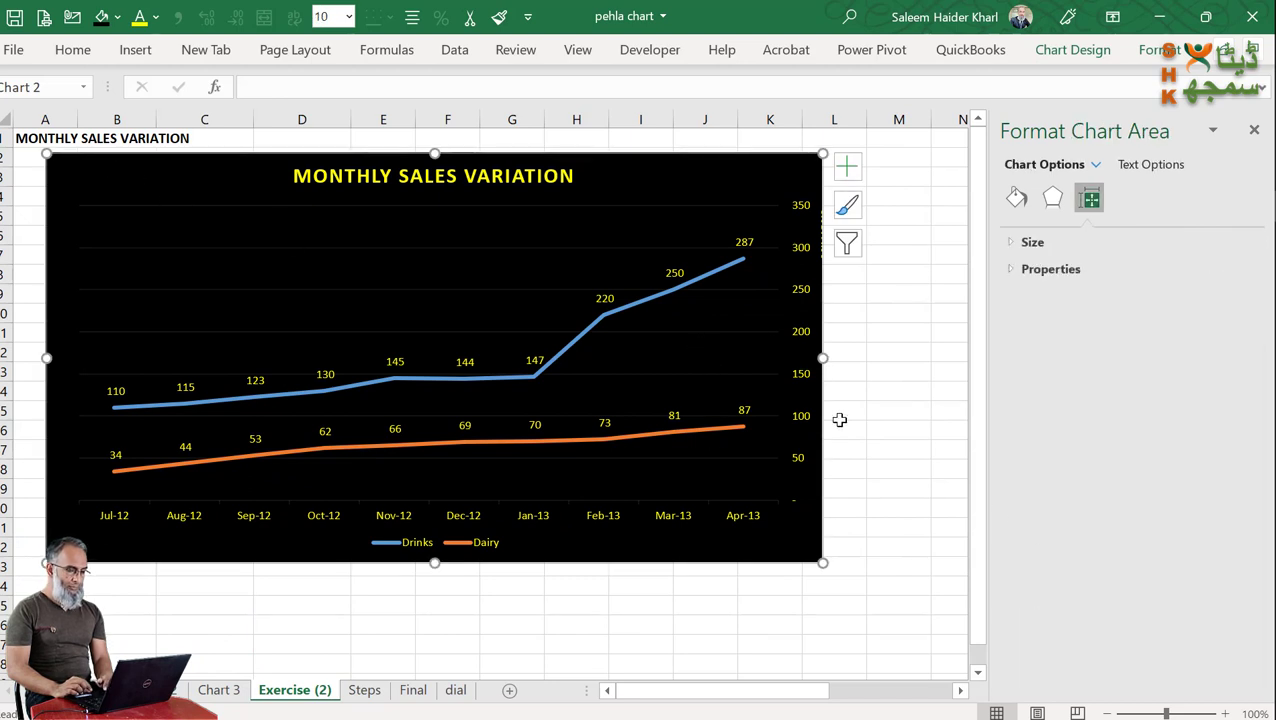
click(800, 422)
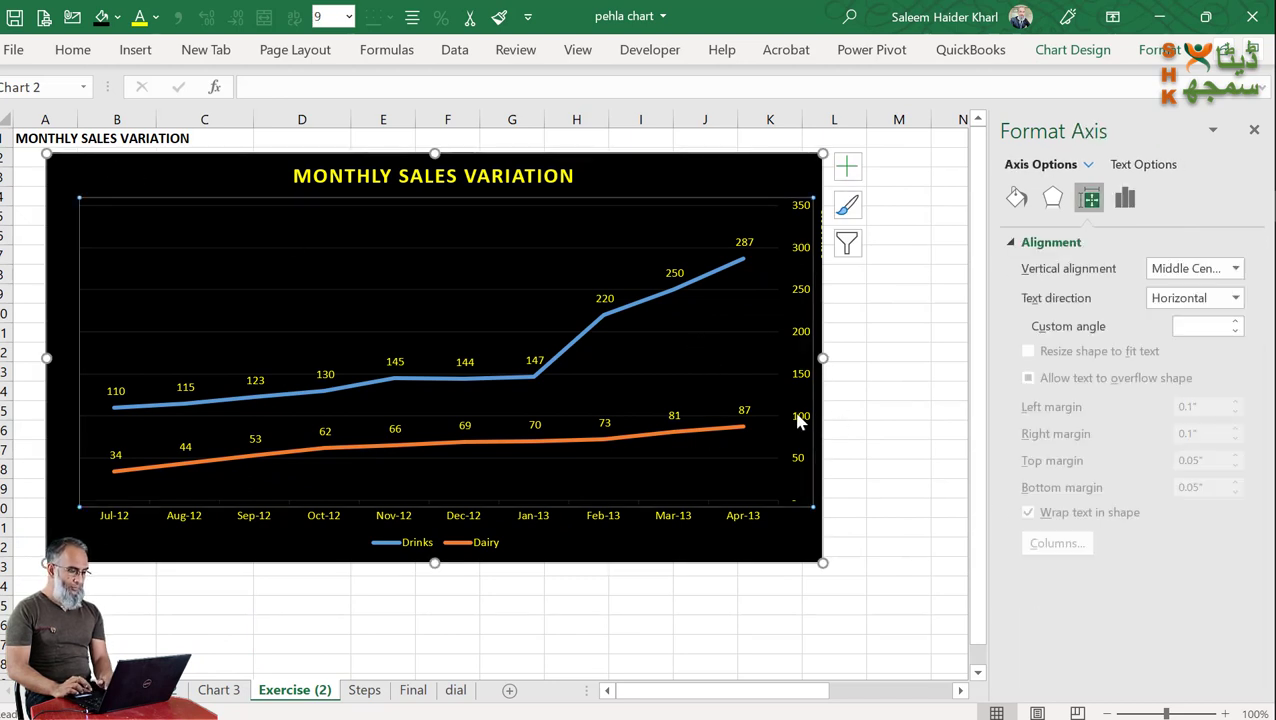
click(1125, 198)
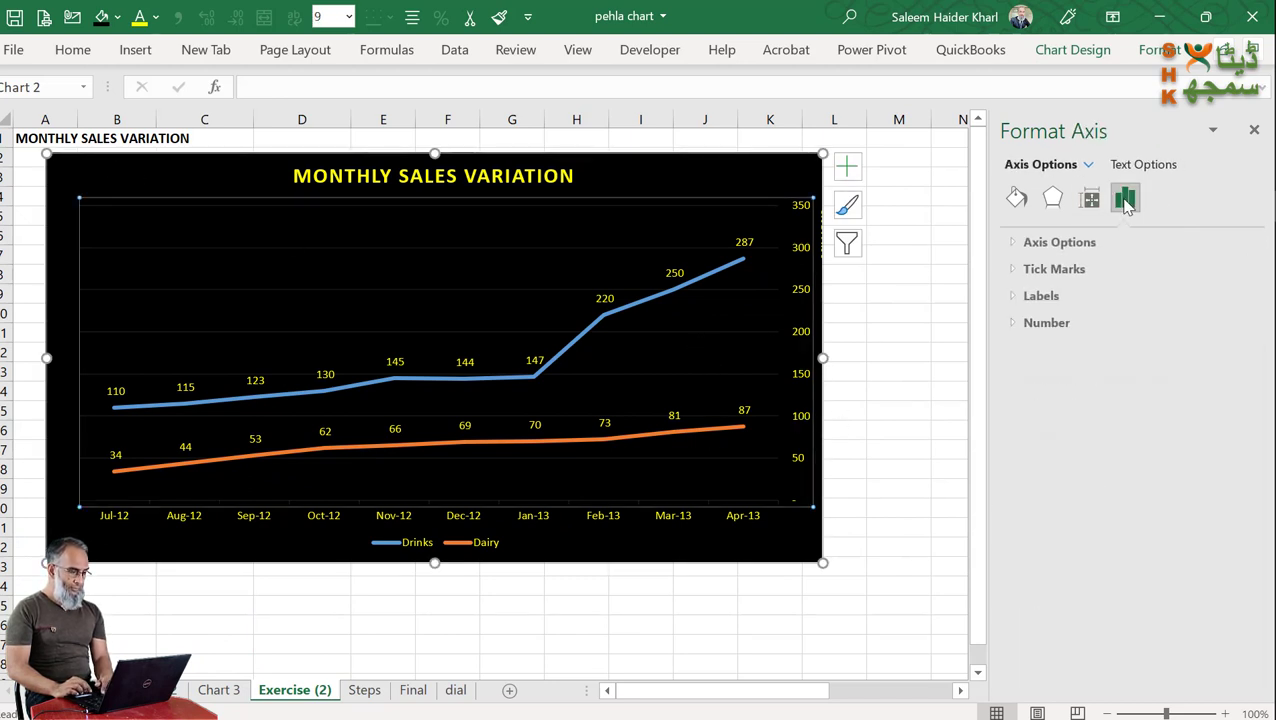
click(1040, 296)
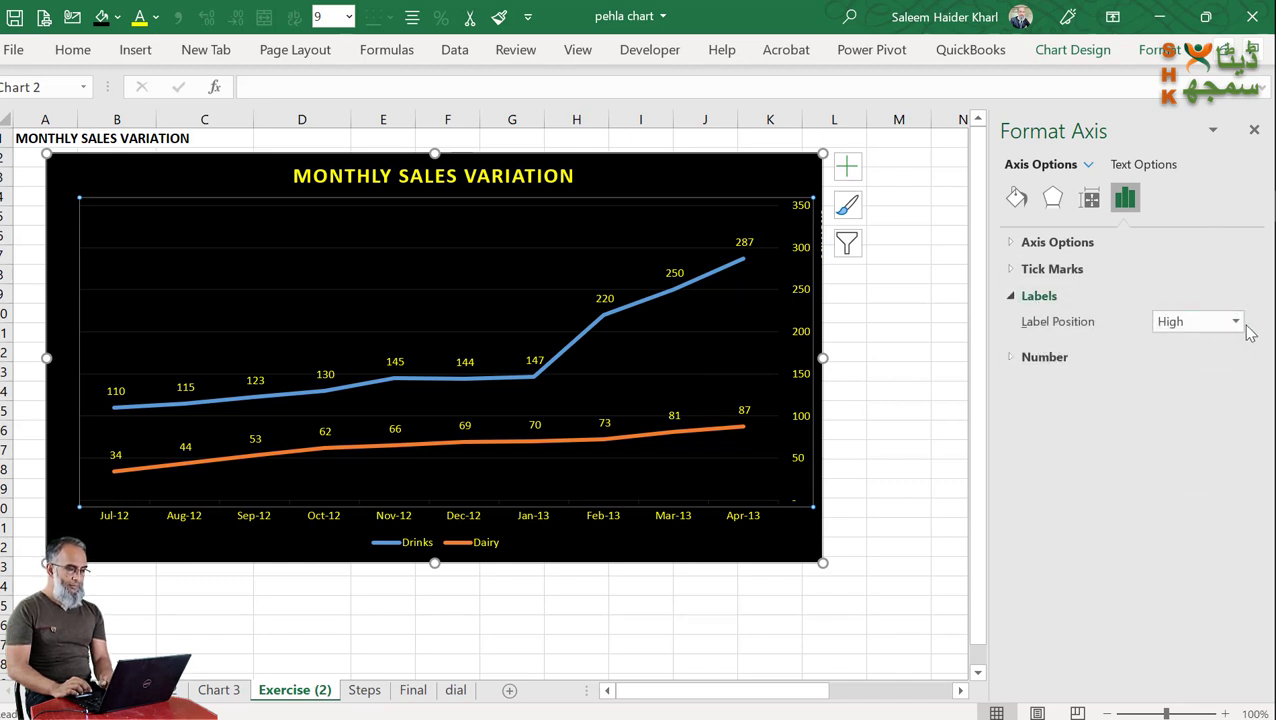
click(1236, 322)
click(1200, 388)
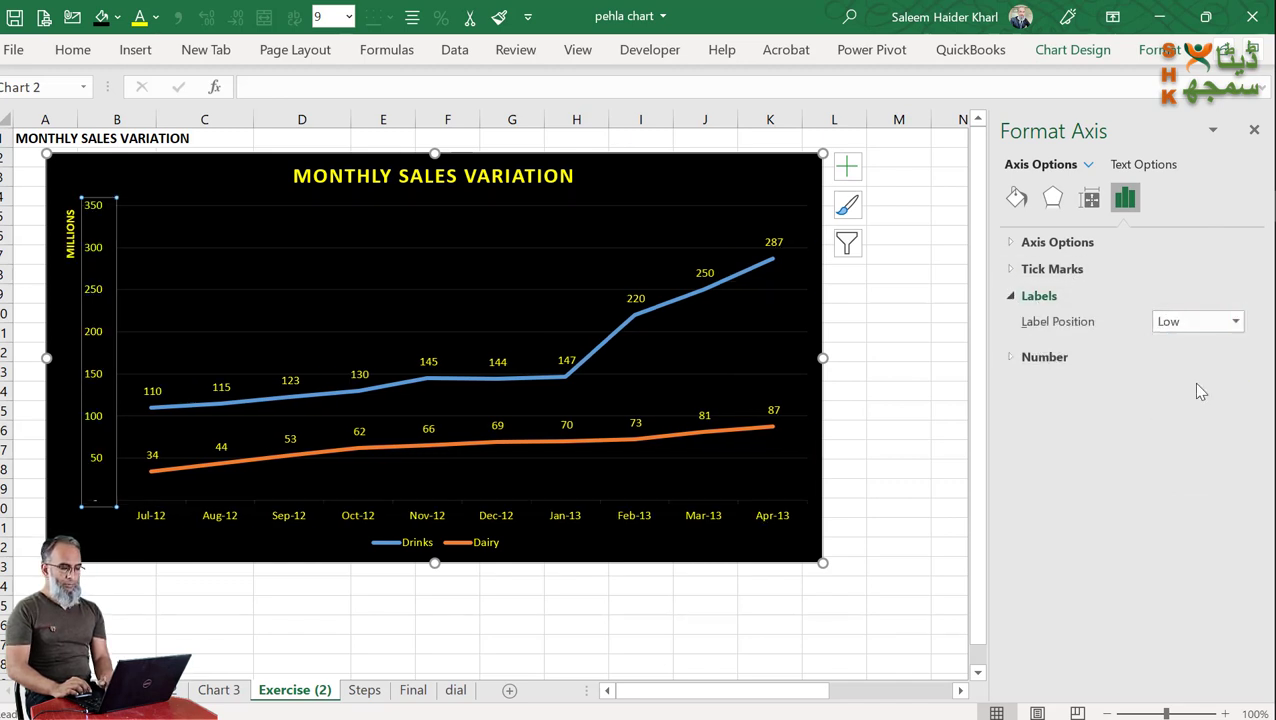
Step: Try the High label position on the horizontal date axis and restore it to Next to Axis
click(686, 521)
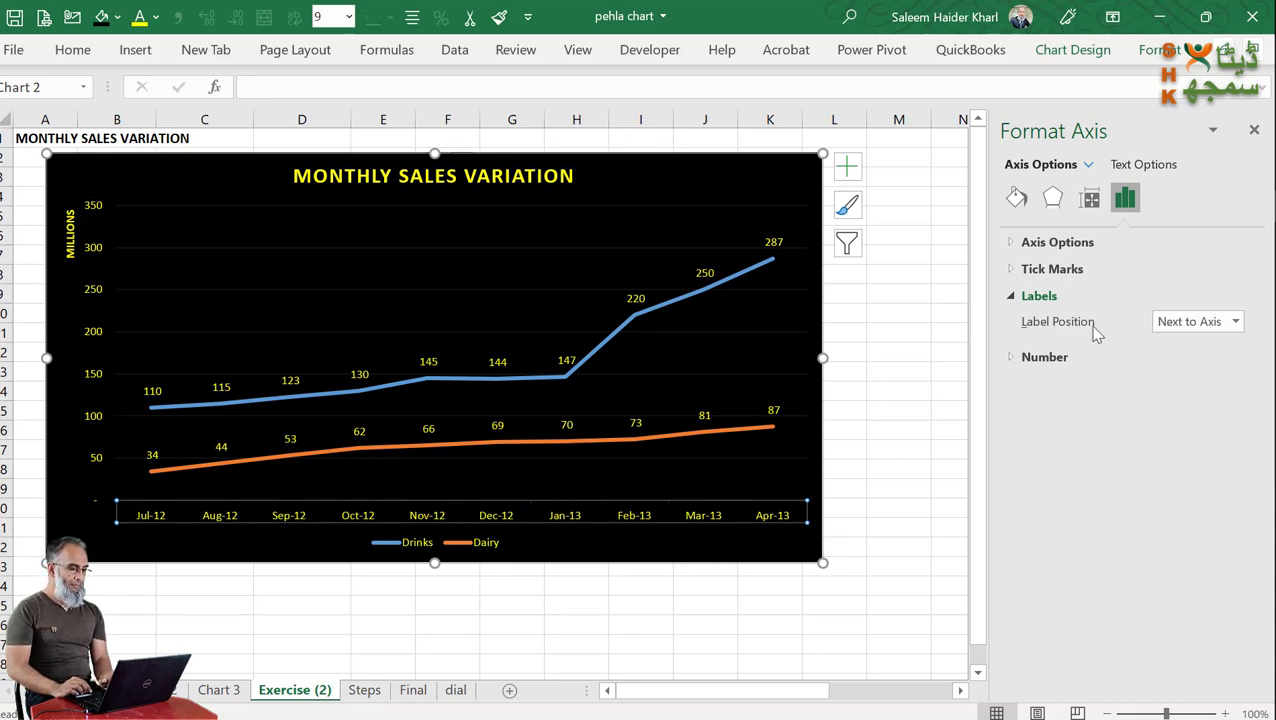
click(1237, 322)
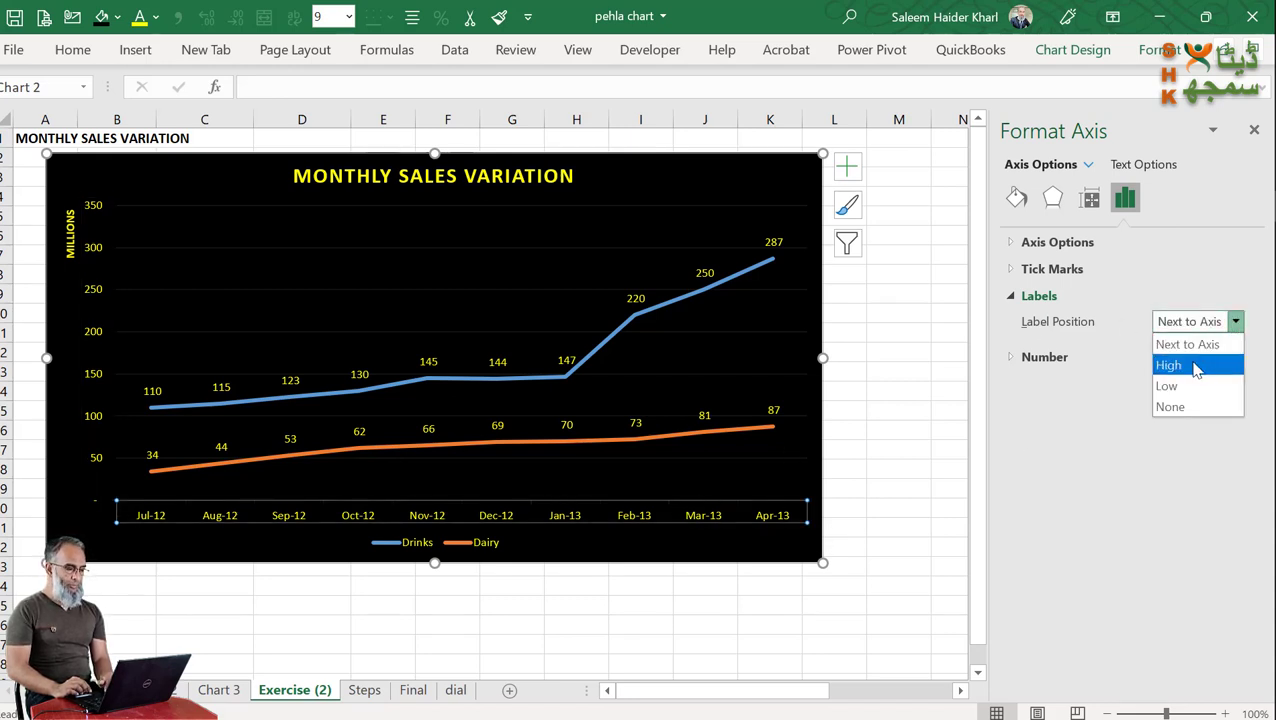
click(1196, 366)
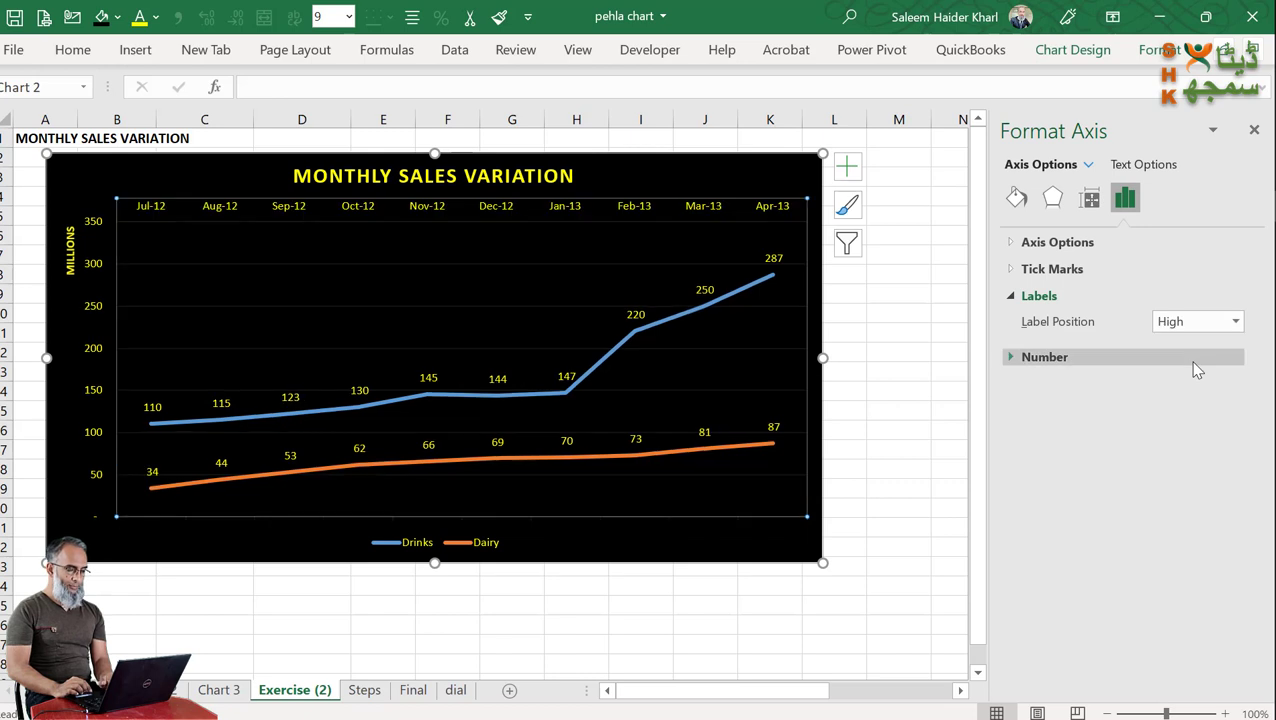
click(1236, 321)
click(1182, 345)
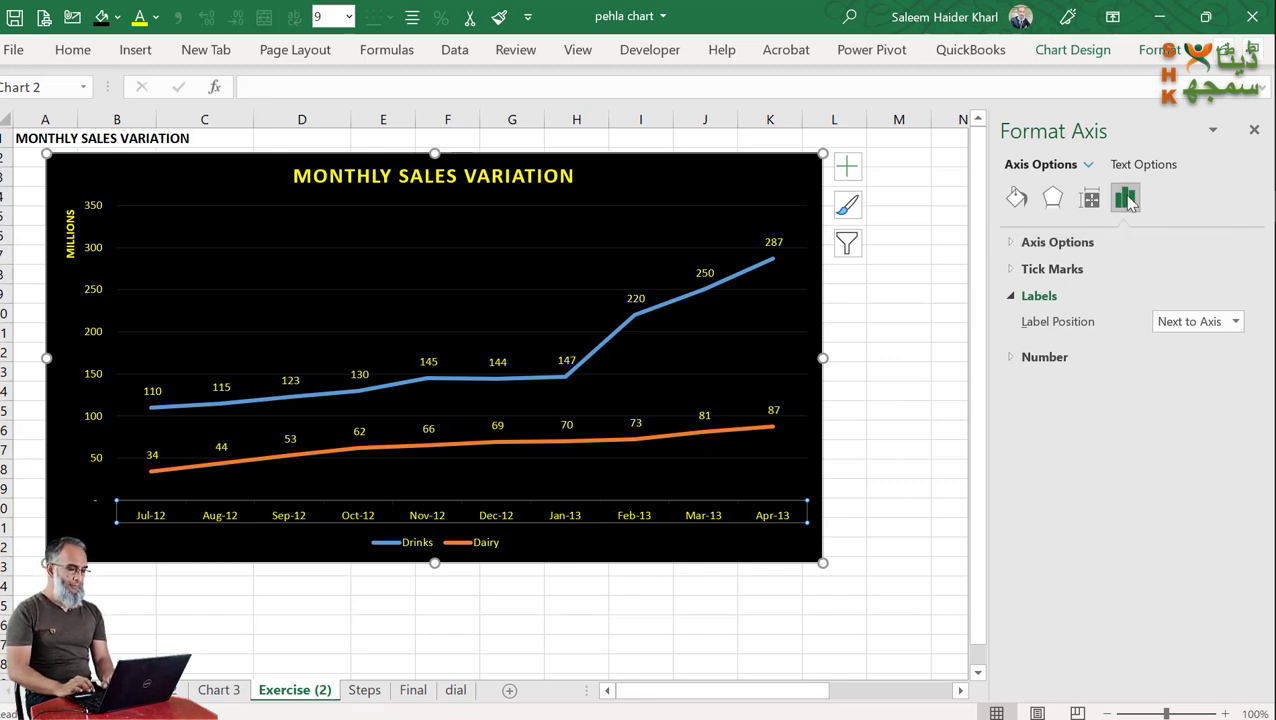
Step: Try displaying the horizontal axis dates in reverse order and restore their normal order
click(1012, 299)
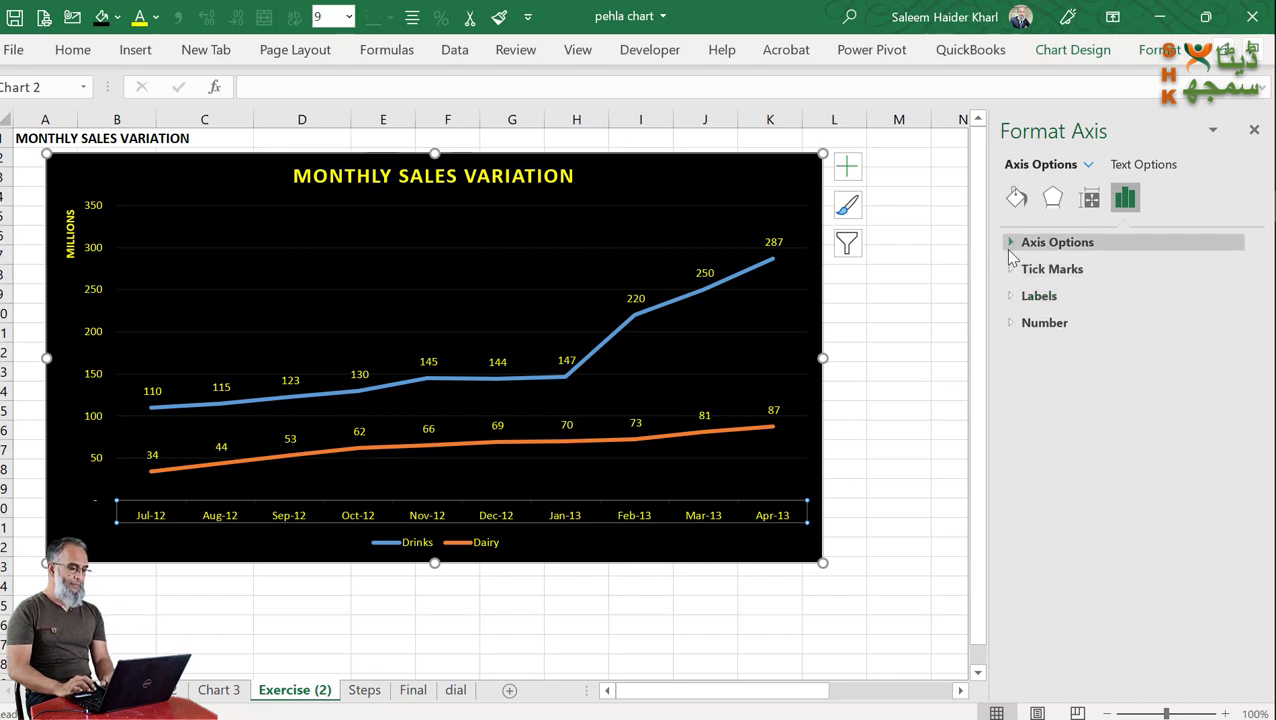
click(1012, 245)
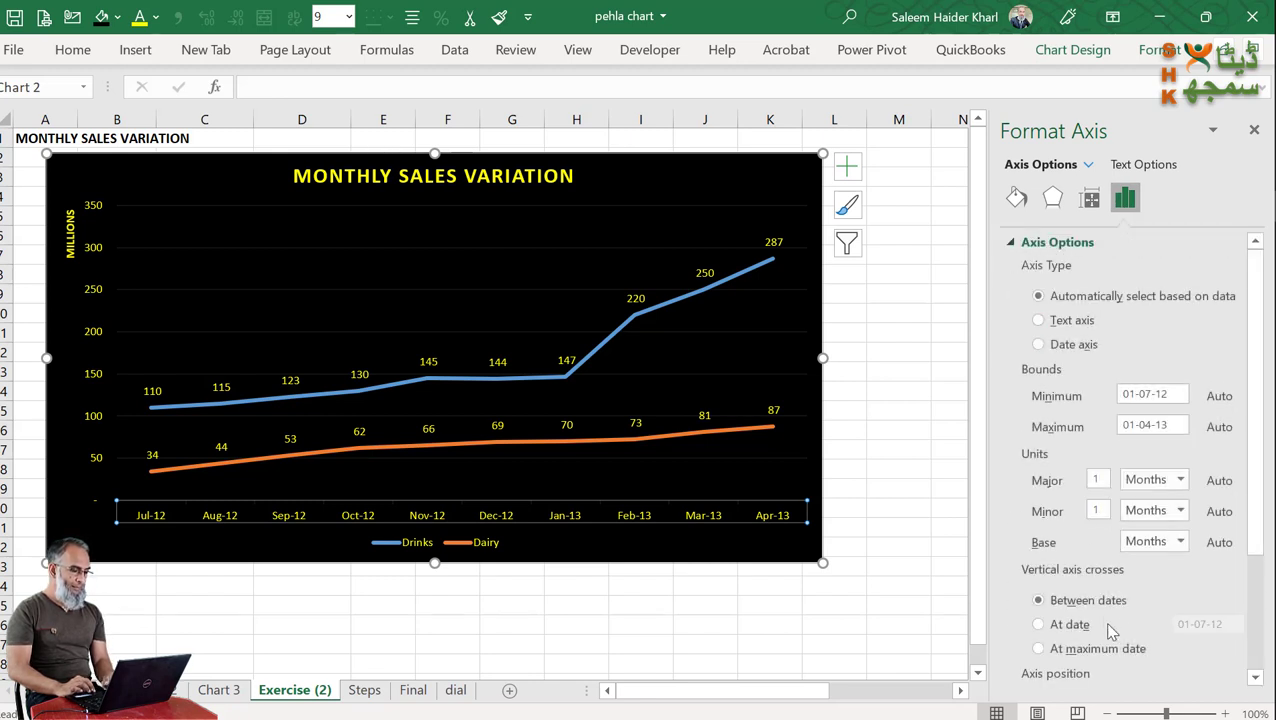
drag(1255, 541, 1262, 684)
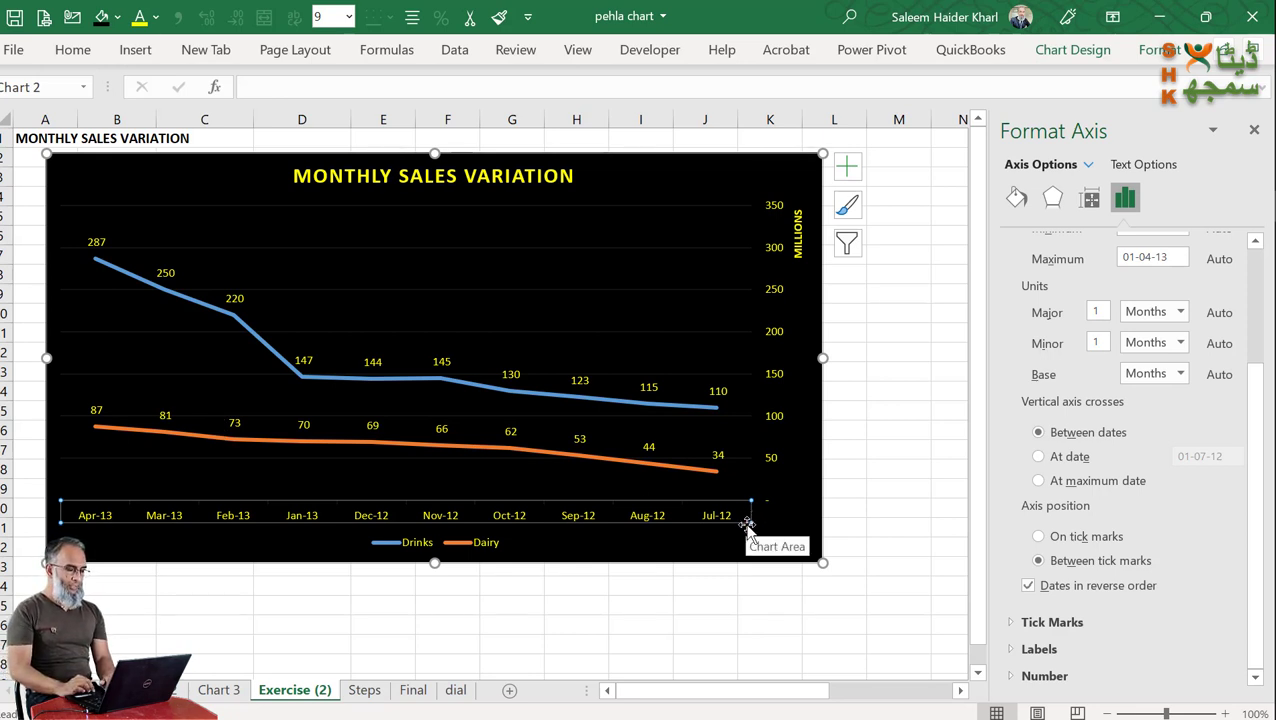
click(1029, 586)
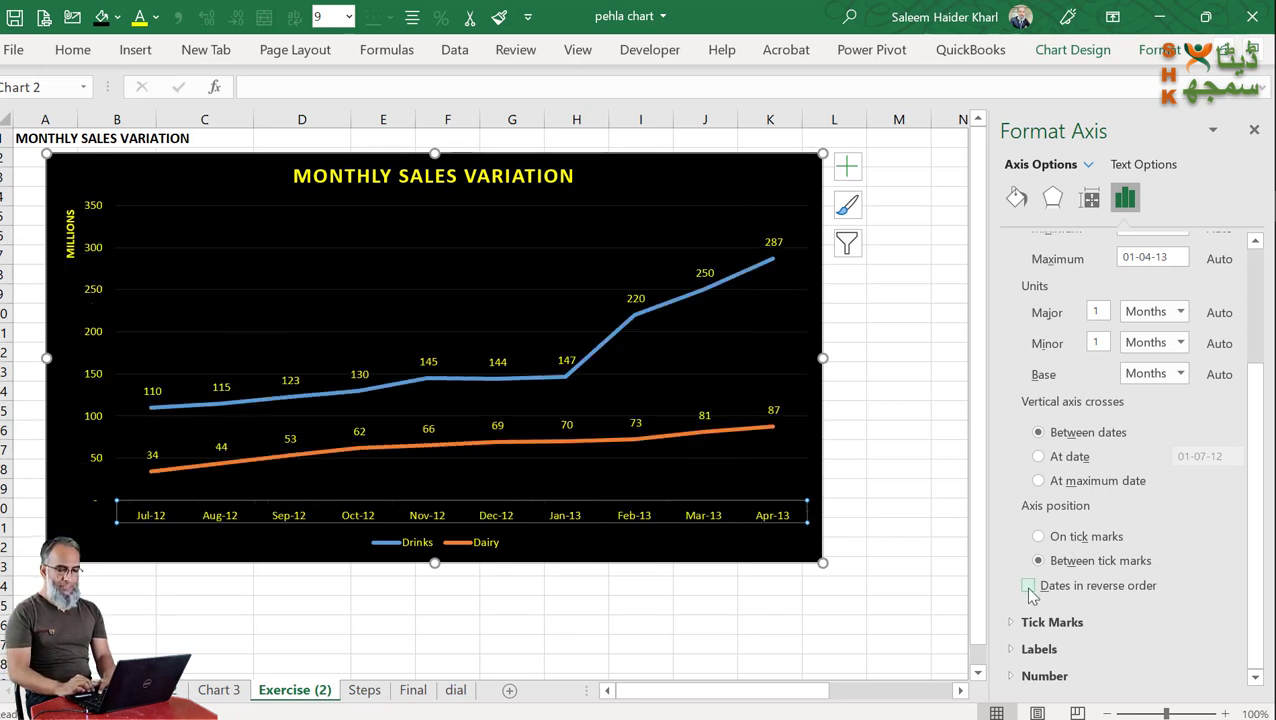
Step: Put the vertical axis values and the horizontal axis dates in reverse order
click(90, 340)
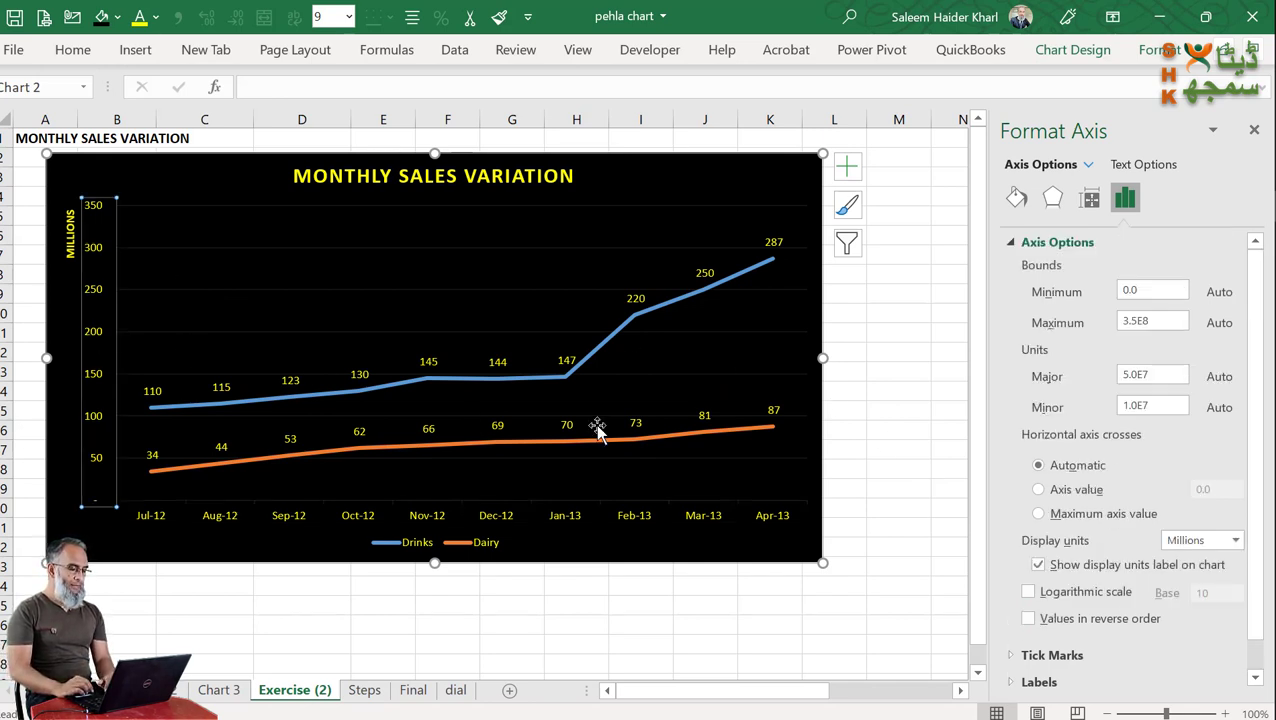
click(1030, 620)
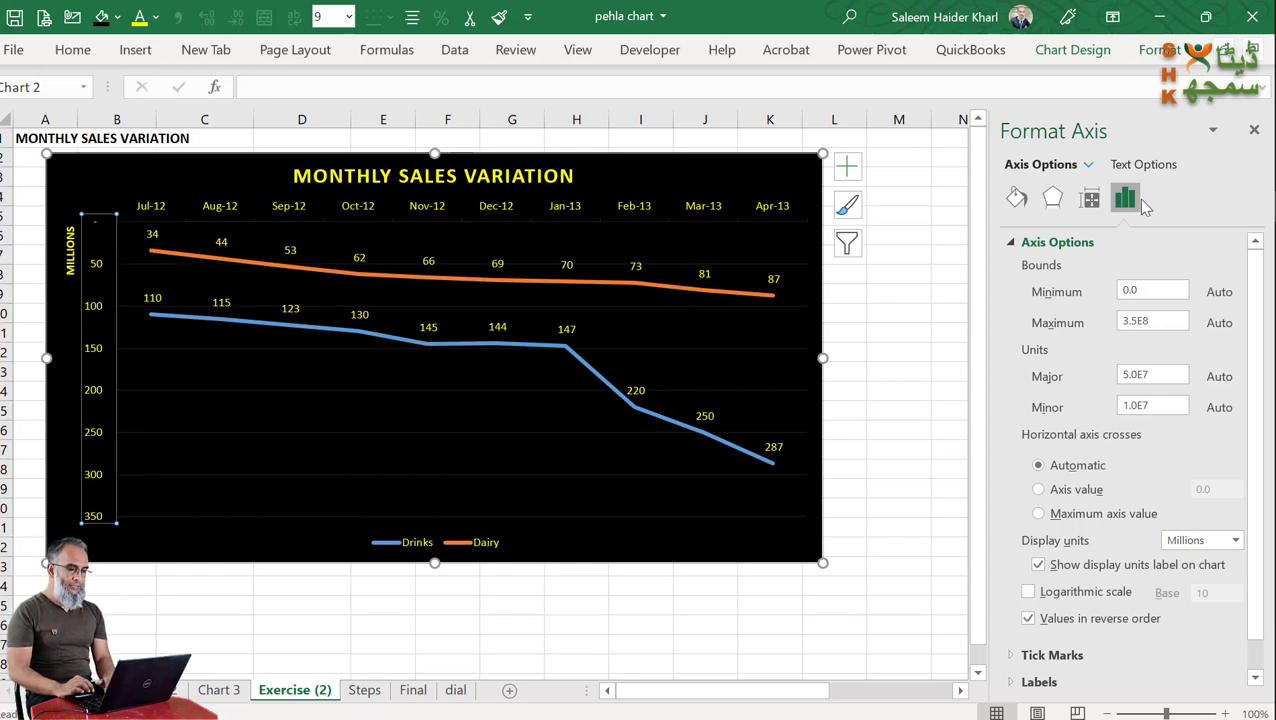
click(622, 207)
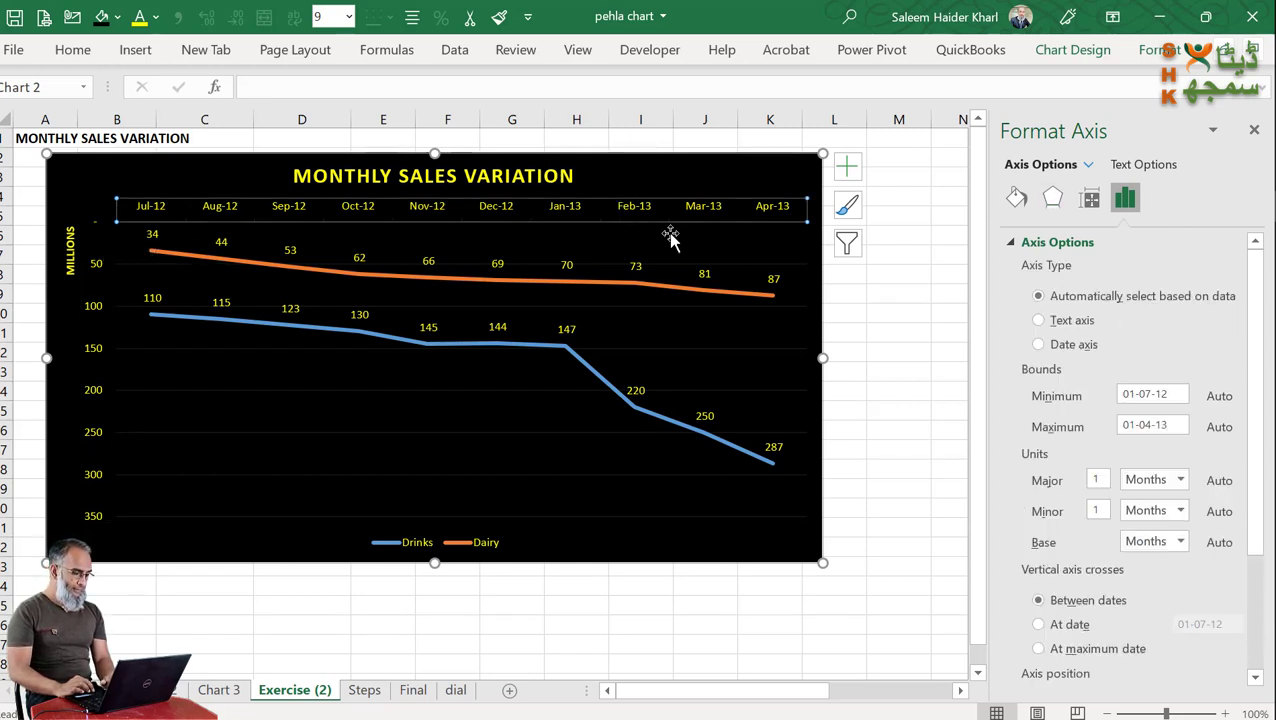
click(1257, 638)
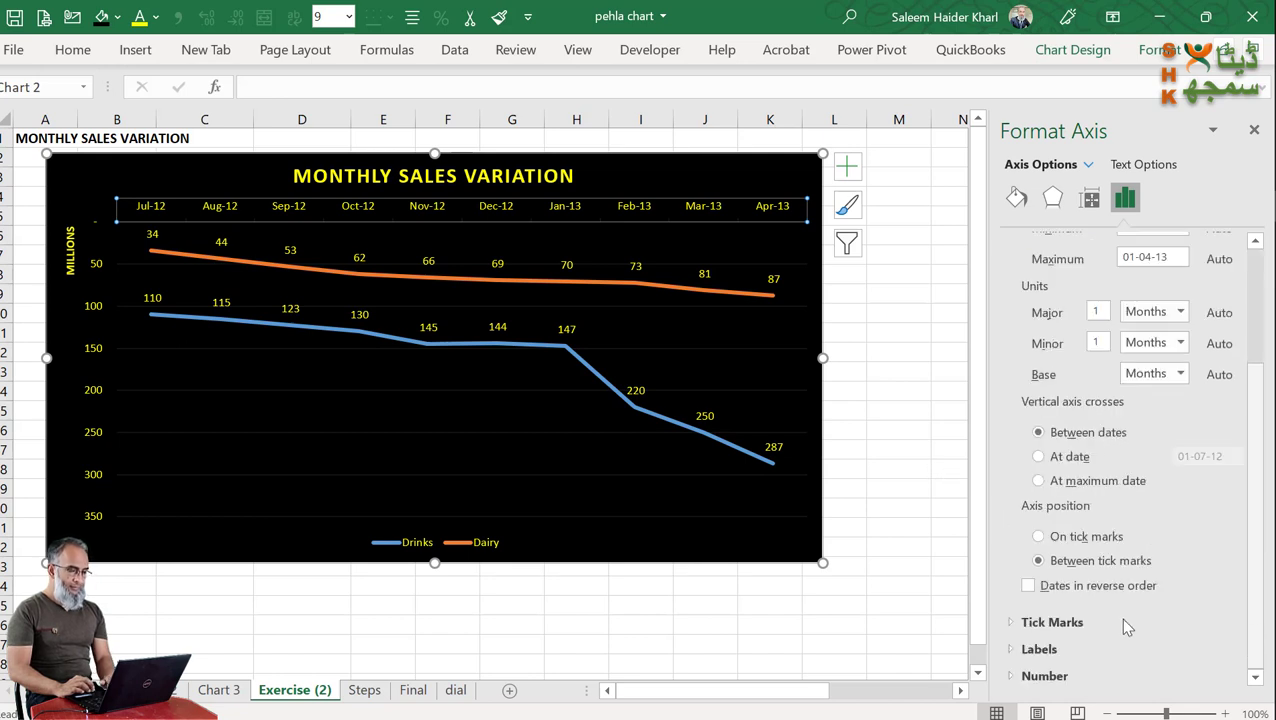
click(1028, 585)
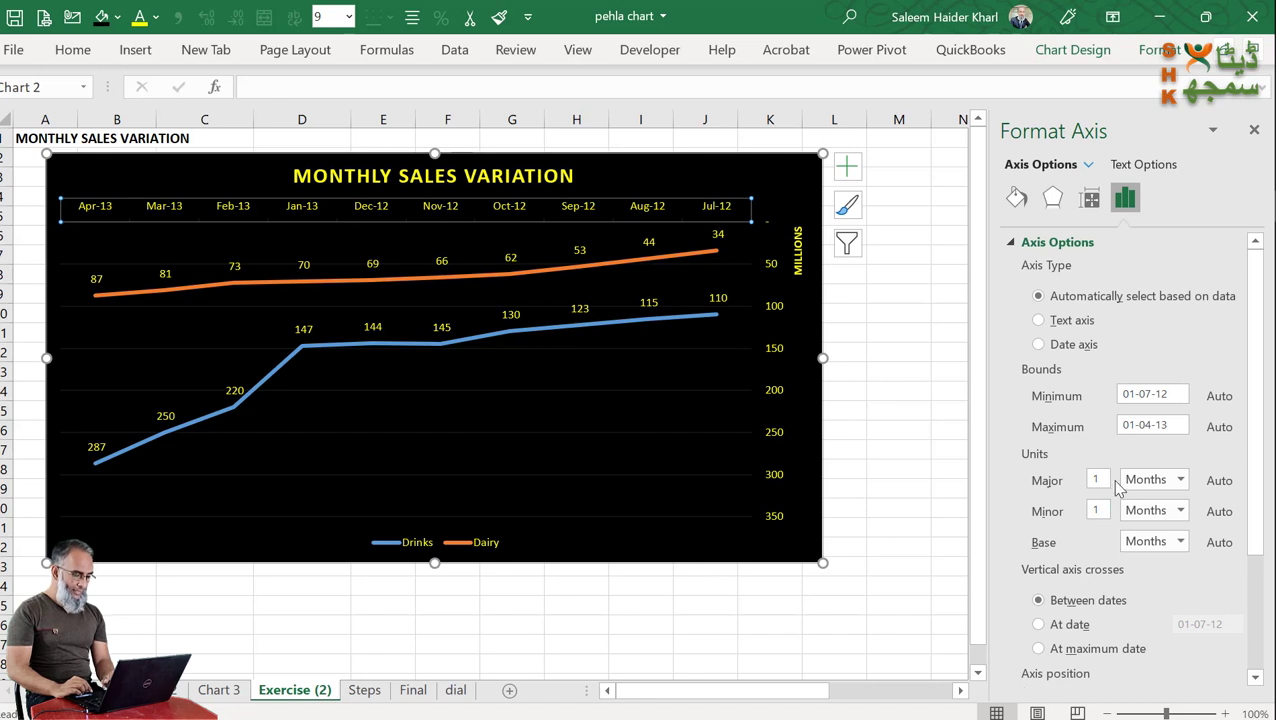
Step: Turn off the reverse order of the horizontal axis dates and of the vertical axis values
click(1252, 628)
click(1029, 585)
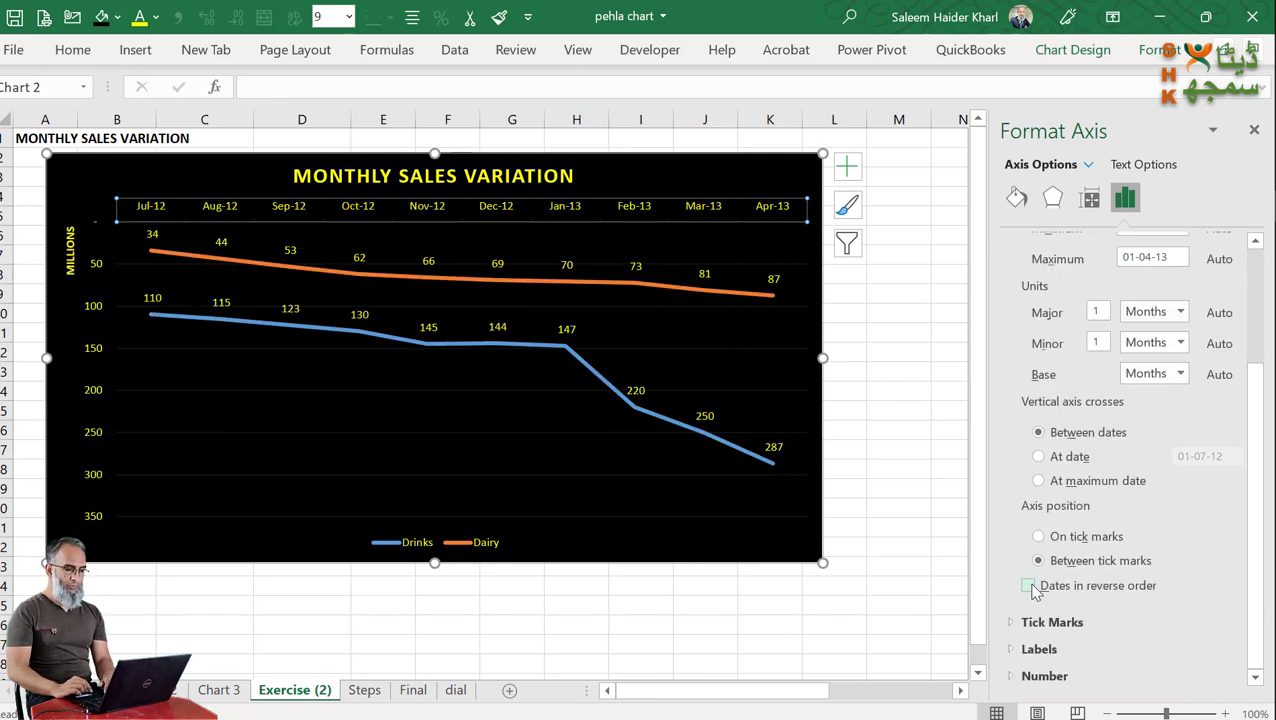
click(86, 318)
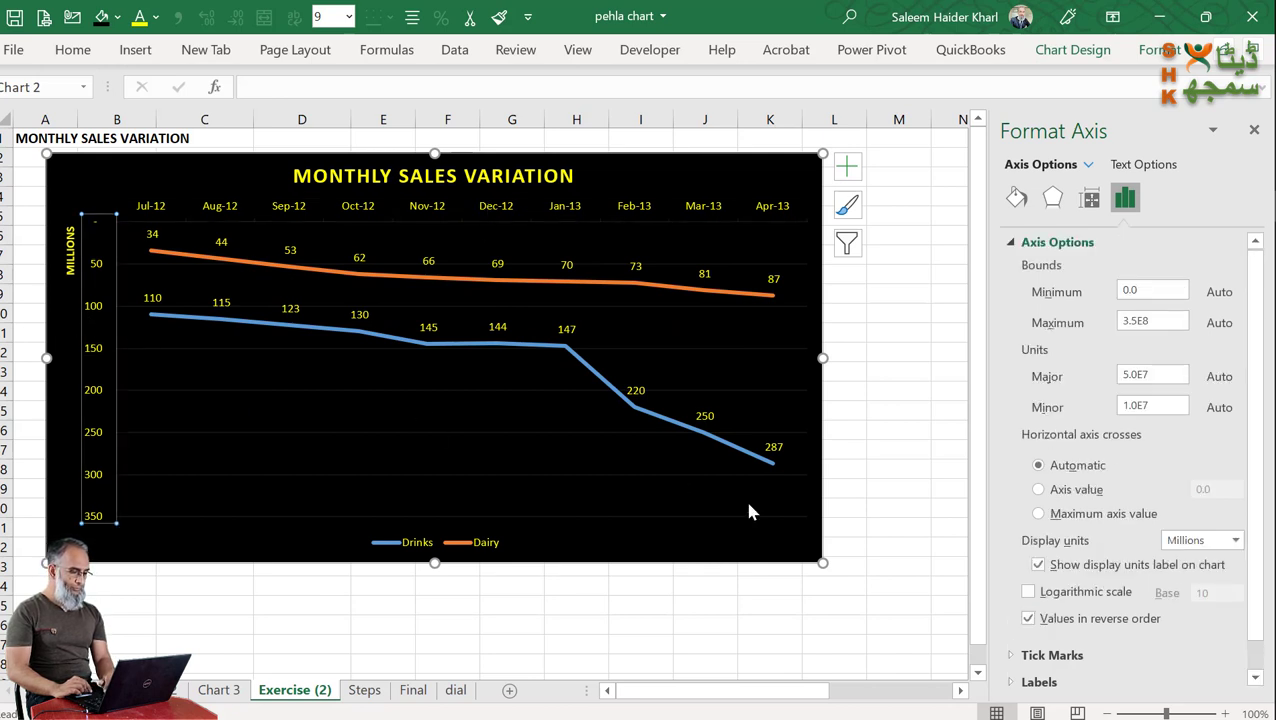
click(1027, 619)
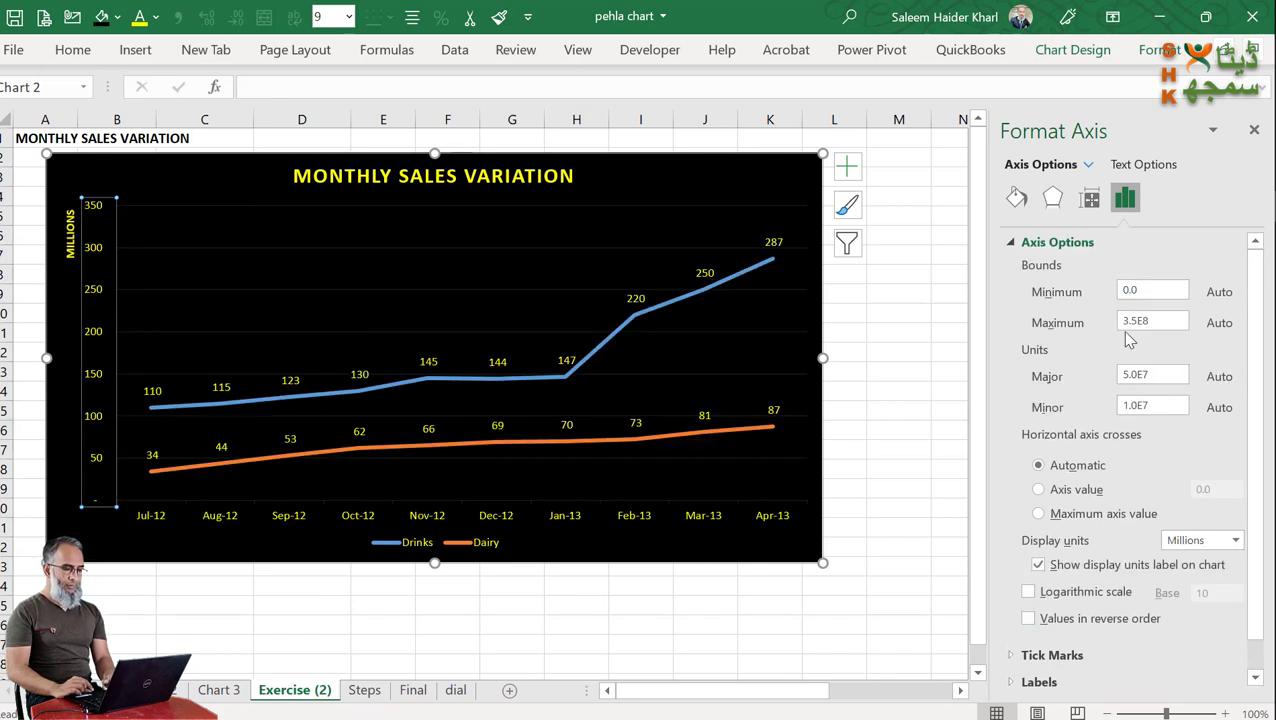
Step: Close the axis formatting pane and move the chart off the data table, with its upper-left corner near cell F9
click(1253, 130)
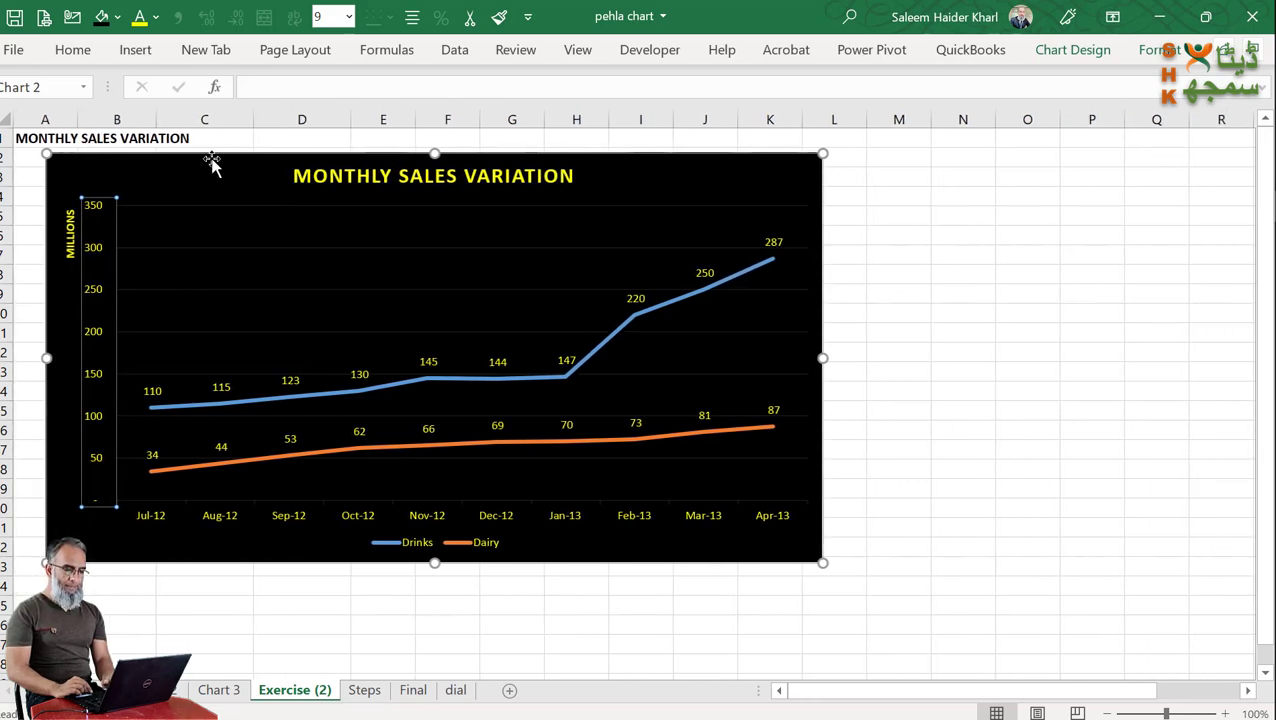
drag(213, 162, 575, 292)
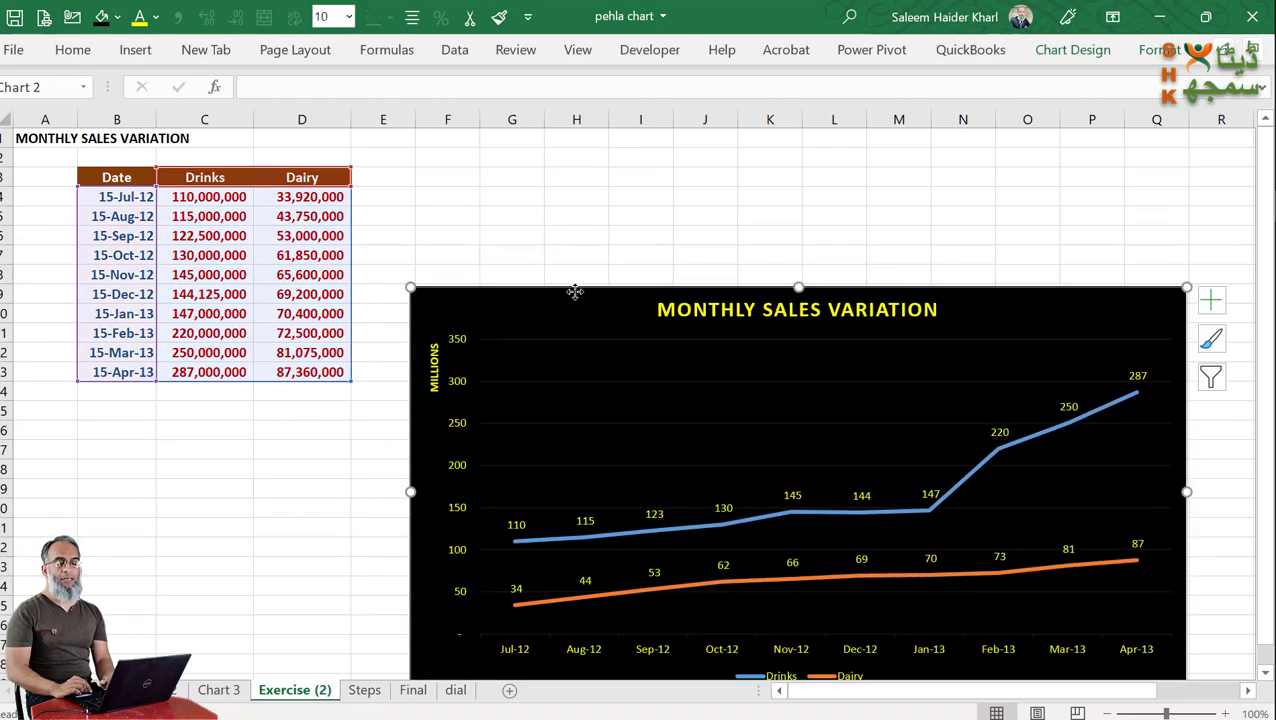
click(388, 200)
Step: Copy the Sea food column in S3:S13 and paste it as values beside the Dairy column, starting at E3
scroll(388, 200, right, 5)
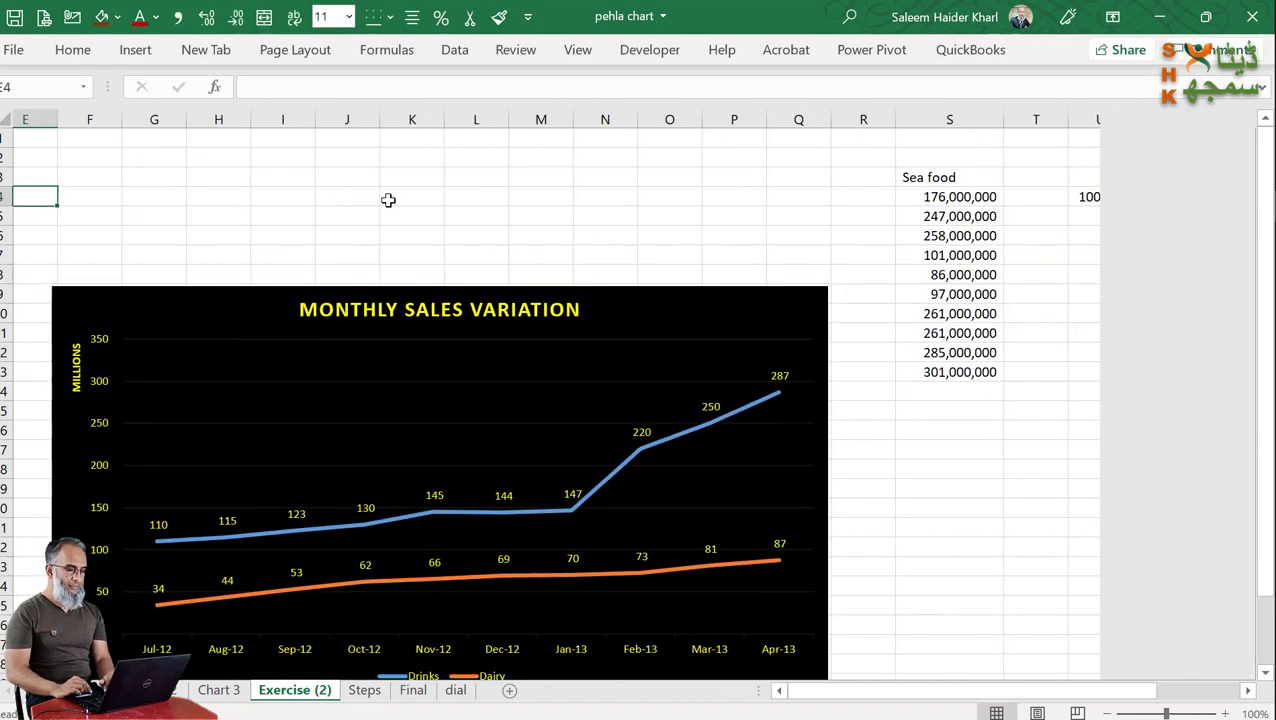
drag(692, 178, 732, 373)
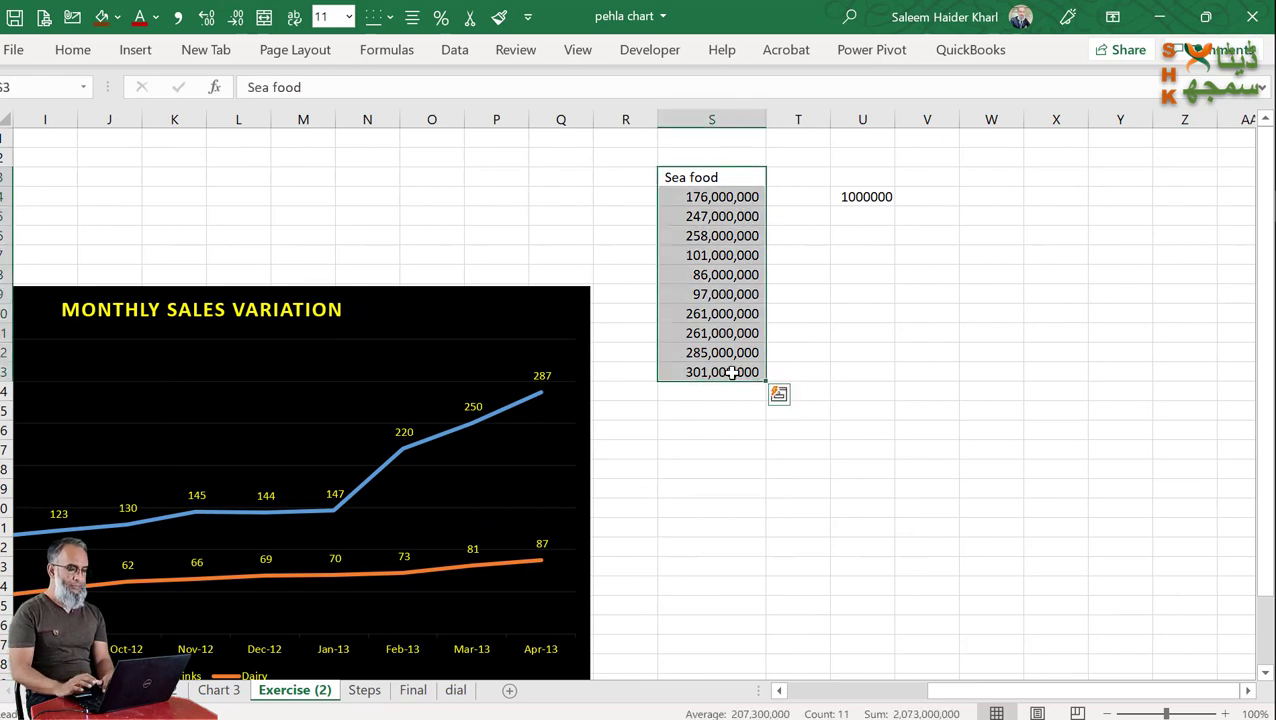
key(ctrl+c)
scroll(732, 371, left, 5)
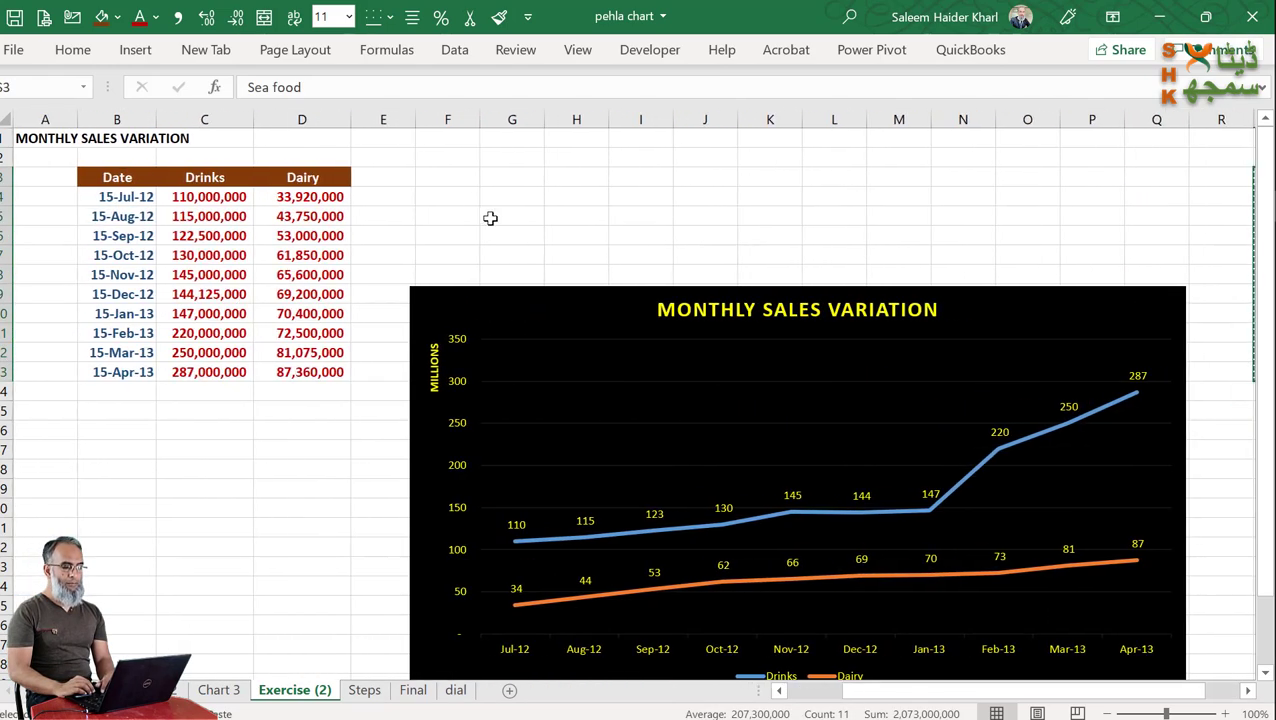
right_click(372, 177)
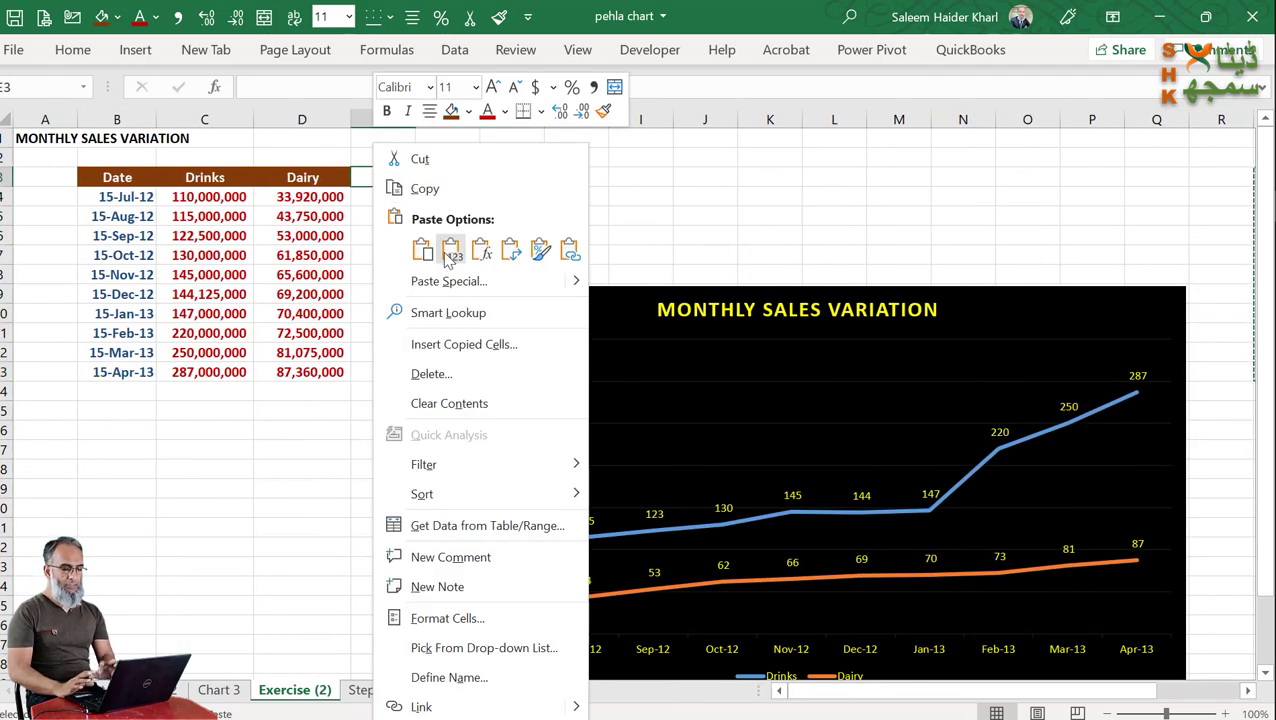
click(450, 256)
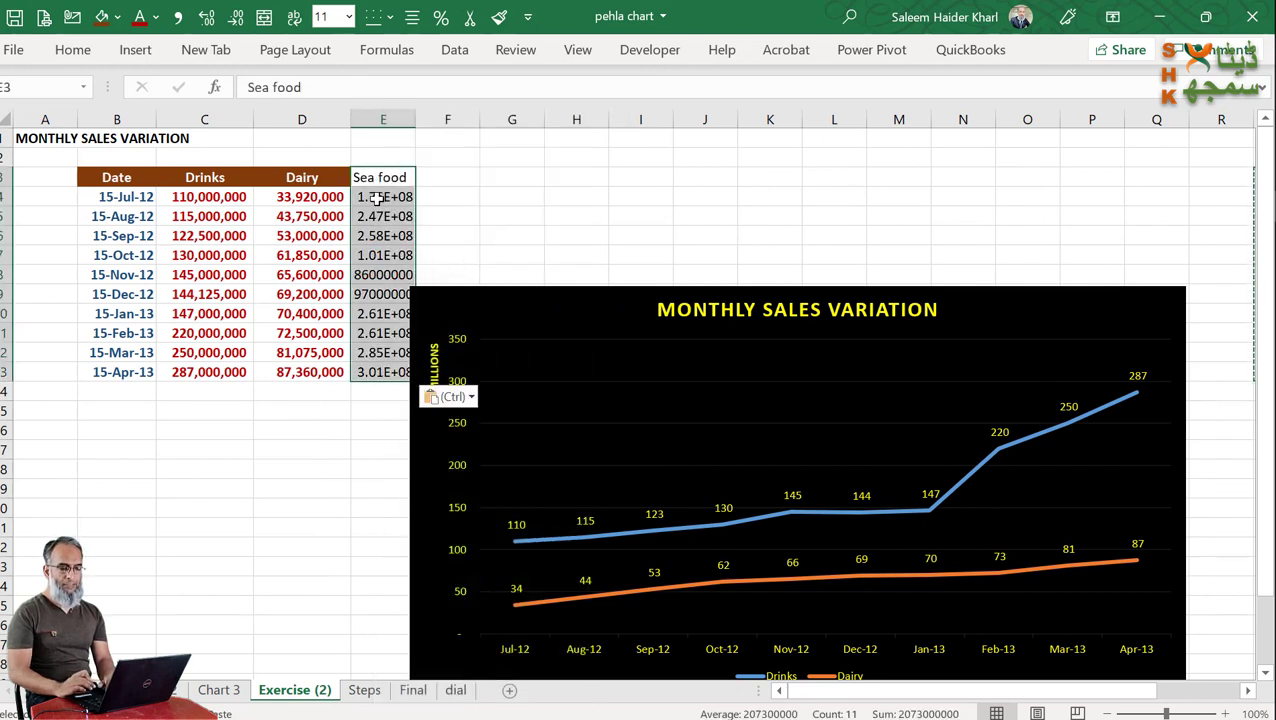
Step: Copy the Dairy column's formatting, including its column width, to the Sea food column E
click(319, 120)
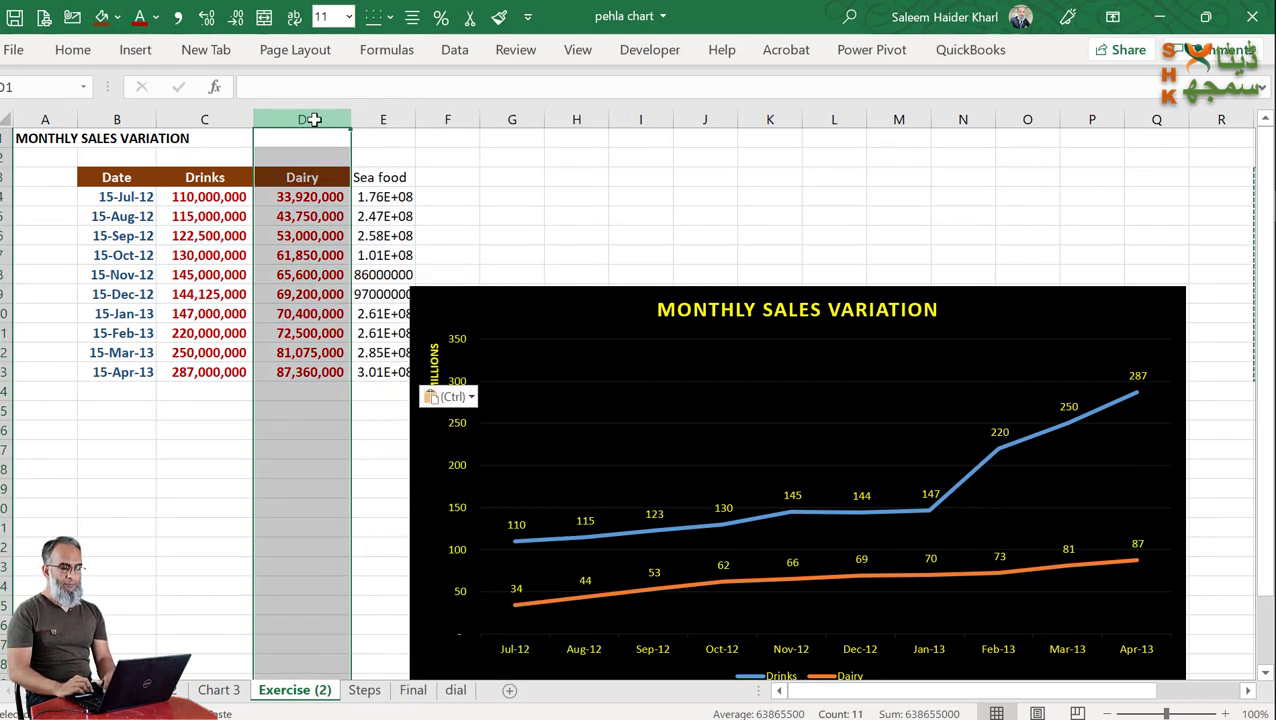
click(499, 17)
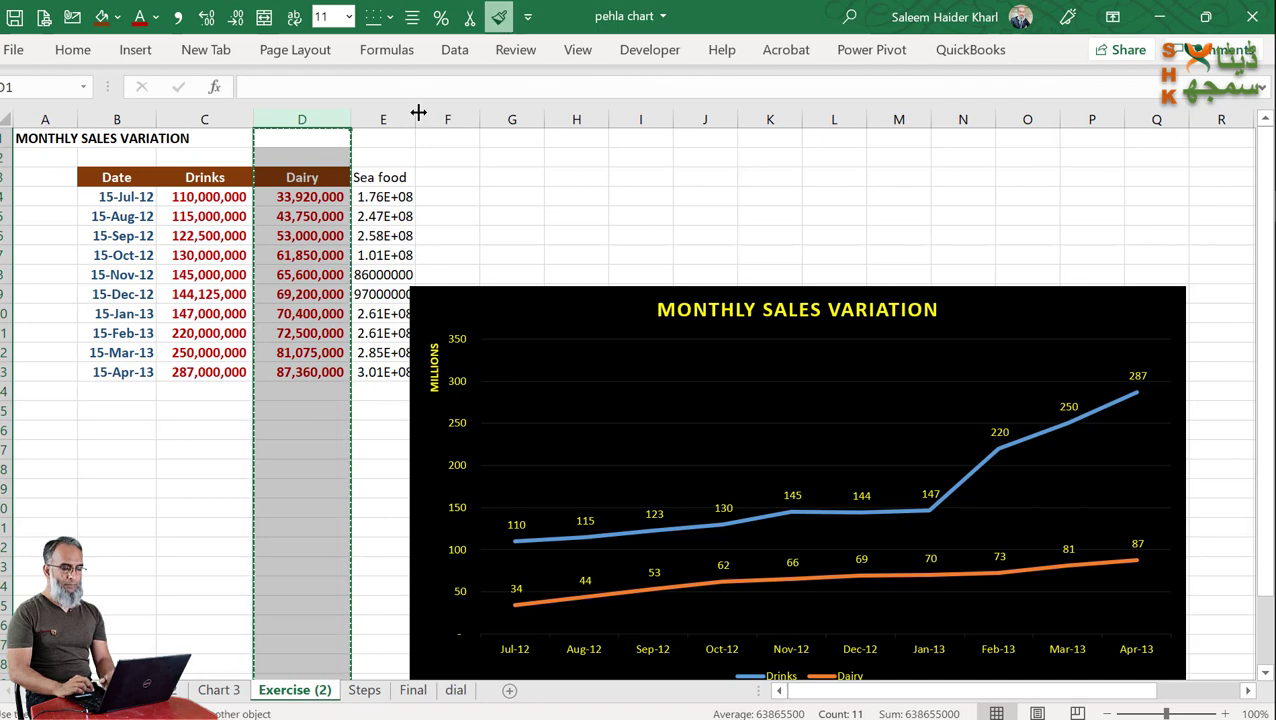
click(383, 120)
Step: Move the chart beside the data table with its upper-left corner in cell F3, and narrow column A
mouse_move(500, 287)
mouse_down()
mouse_move(624, 270)
mouse_move(616, 189)
mouse_move(572, 174)
mouse_up()
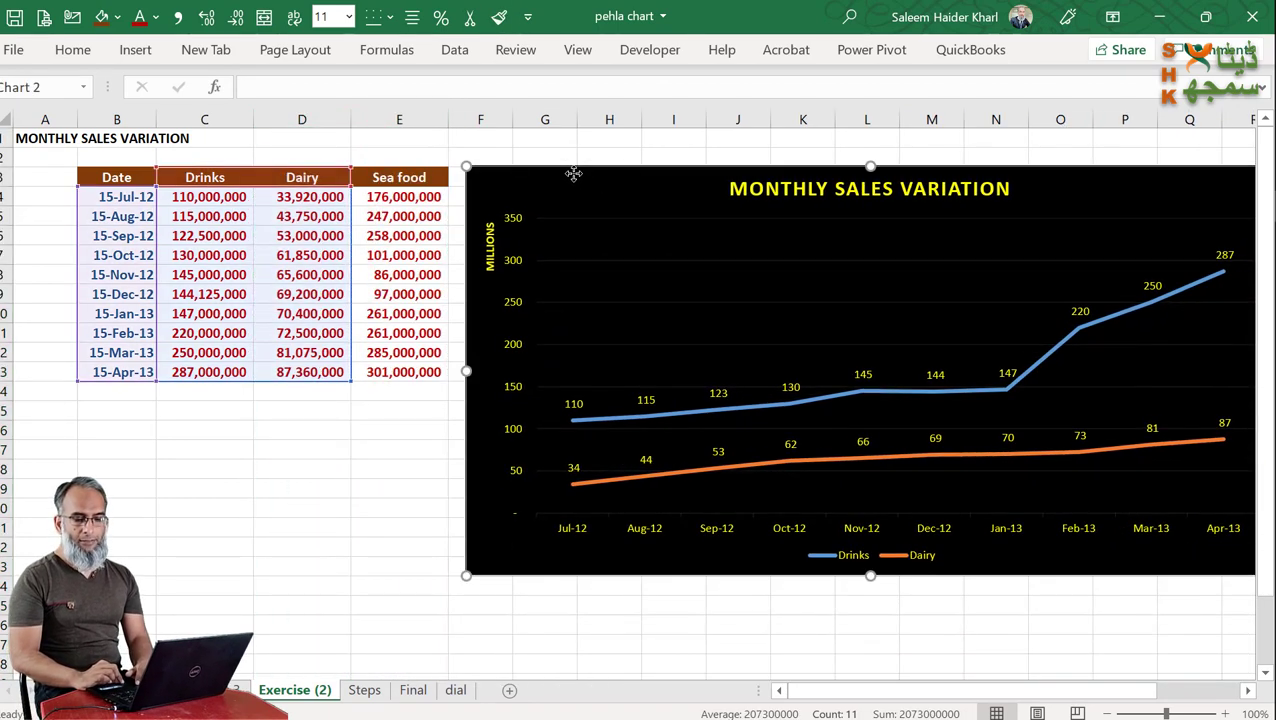
drag(77, 119, 32, 121)
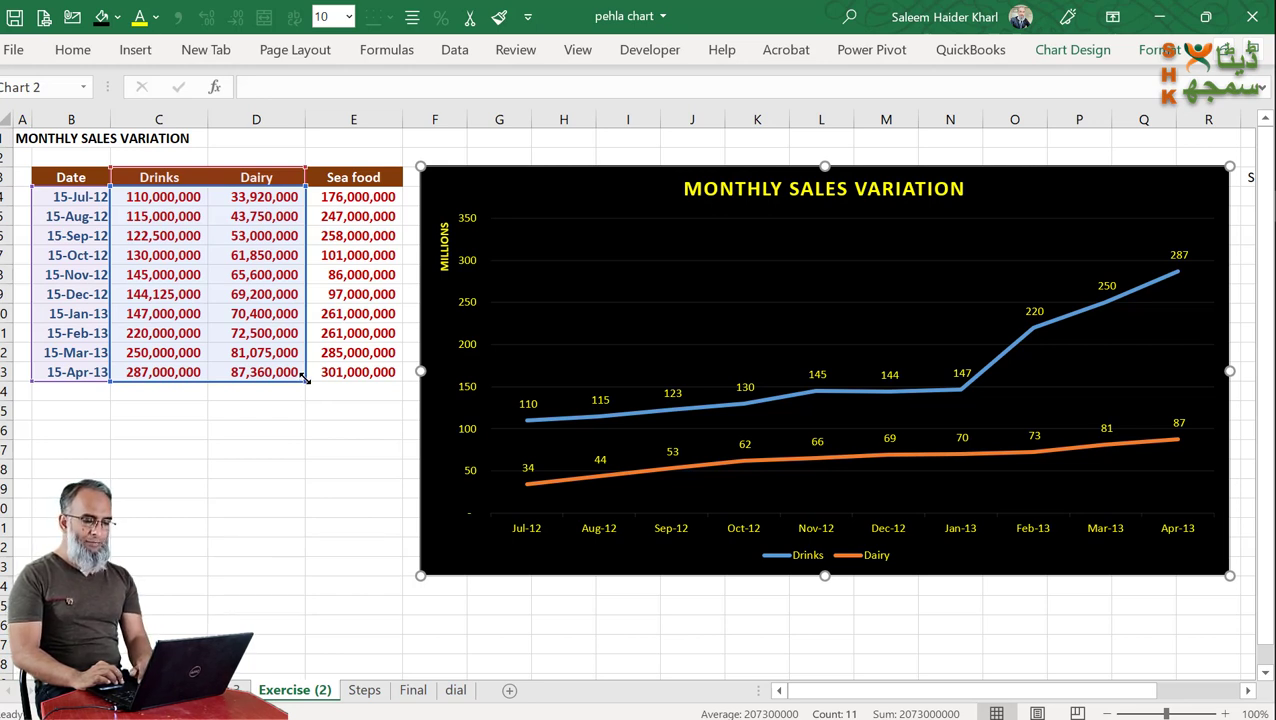
Step: Extend the chart's highlighted source range over the Sea food column and shrink it back to end at the Dairy column
drag(331, 379, 385, 379)
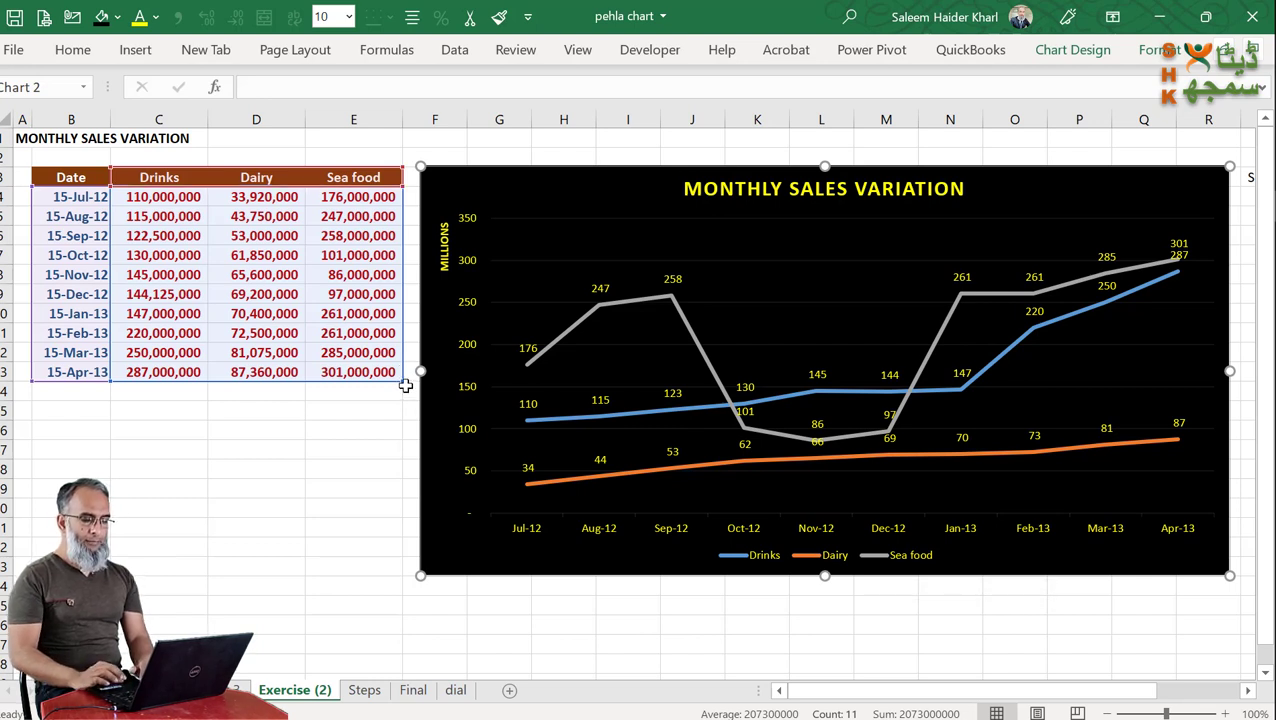
drag(405, 385, 308, 381)
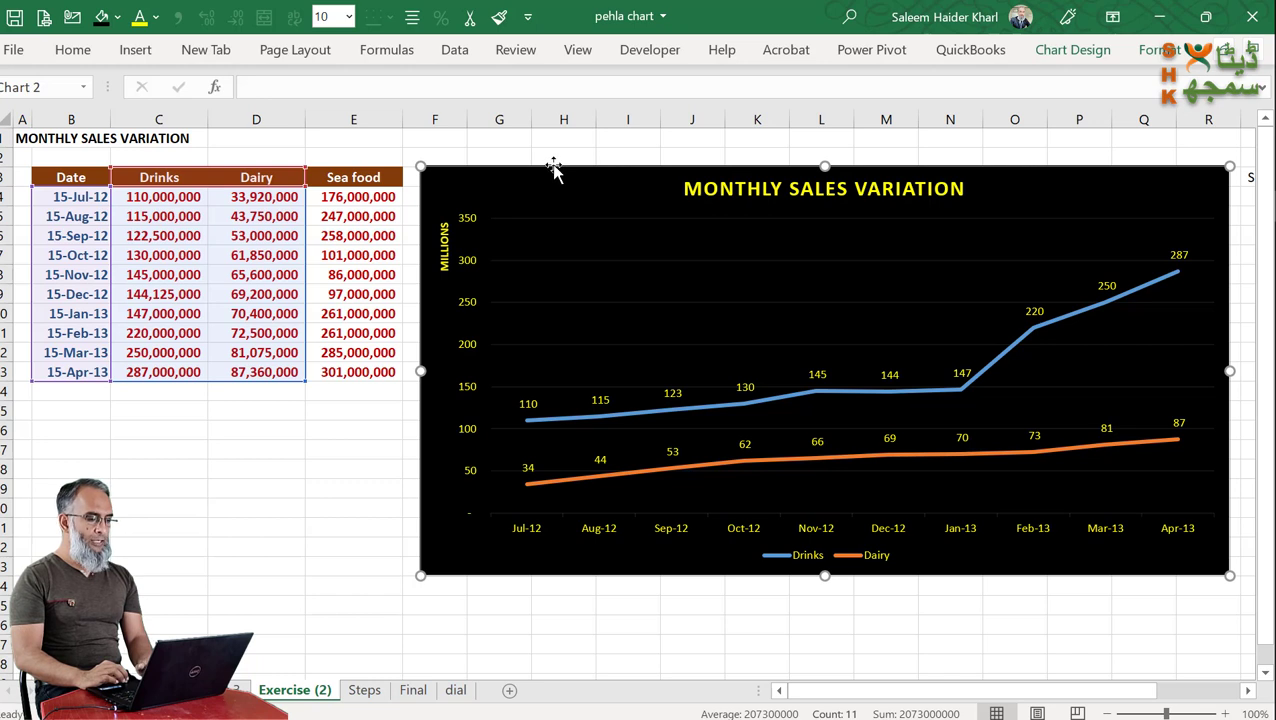
Step: Set the chart's data range to B3:E13 in Select Data Source and move the chart over the table, starting near cell A2
click(1083, 51)
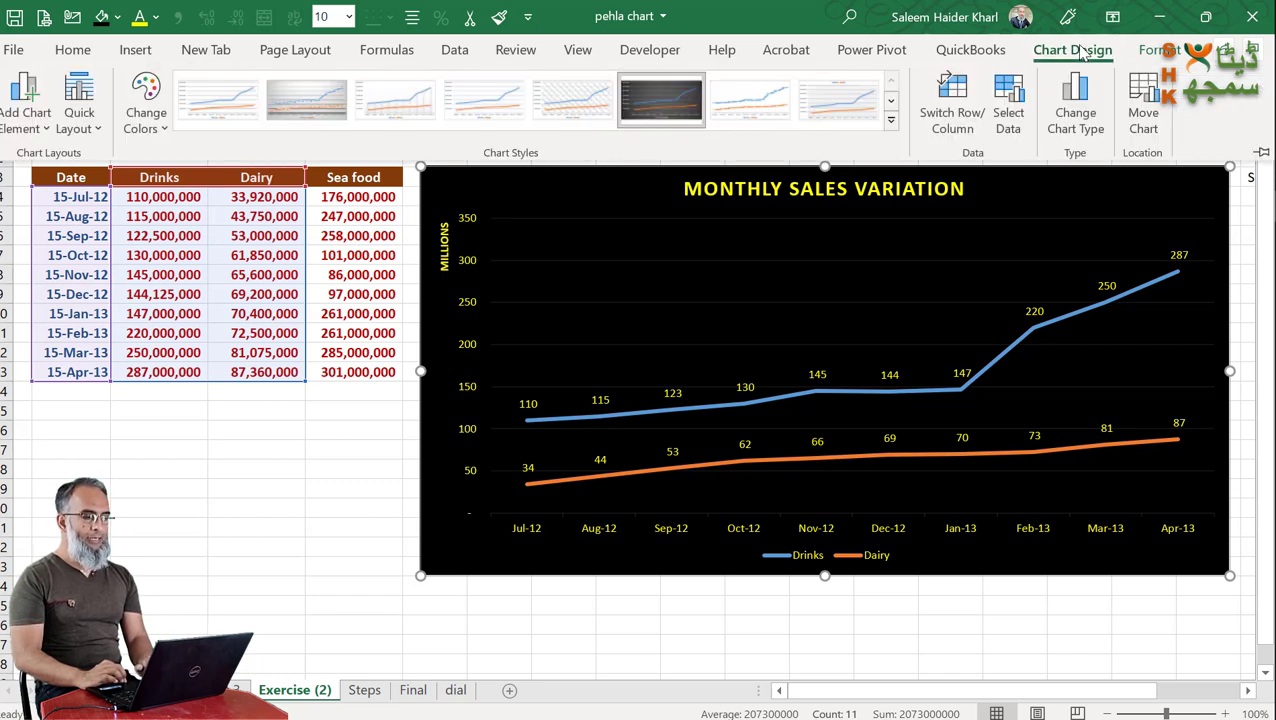
click(1018, 136)
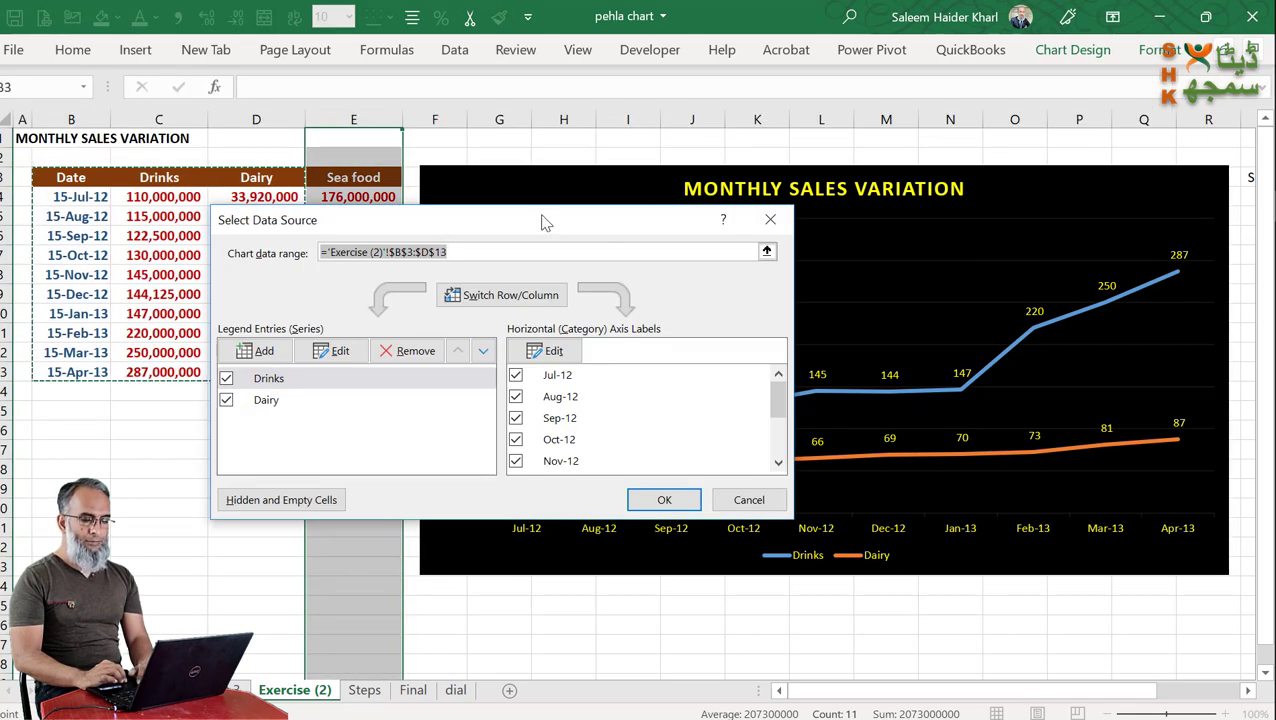
drag(541, 219, 826, 225)
drag(60, 178, 350, 372)
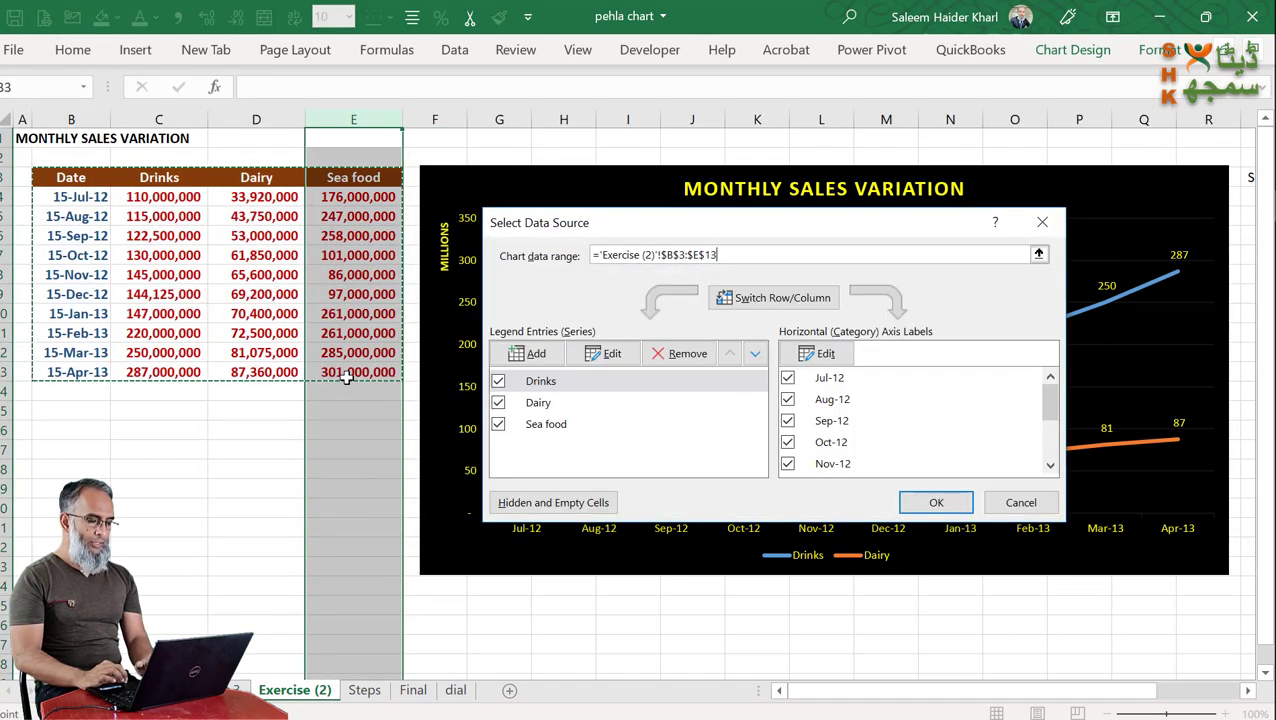
click(936, 502)
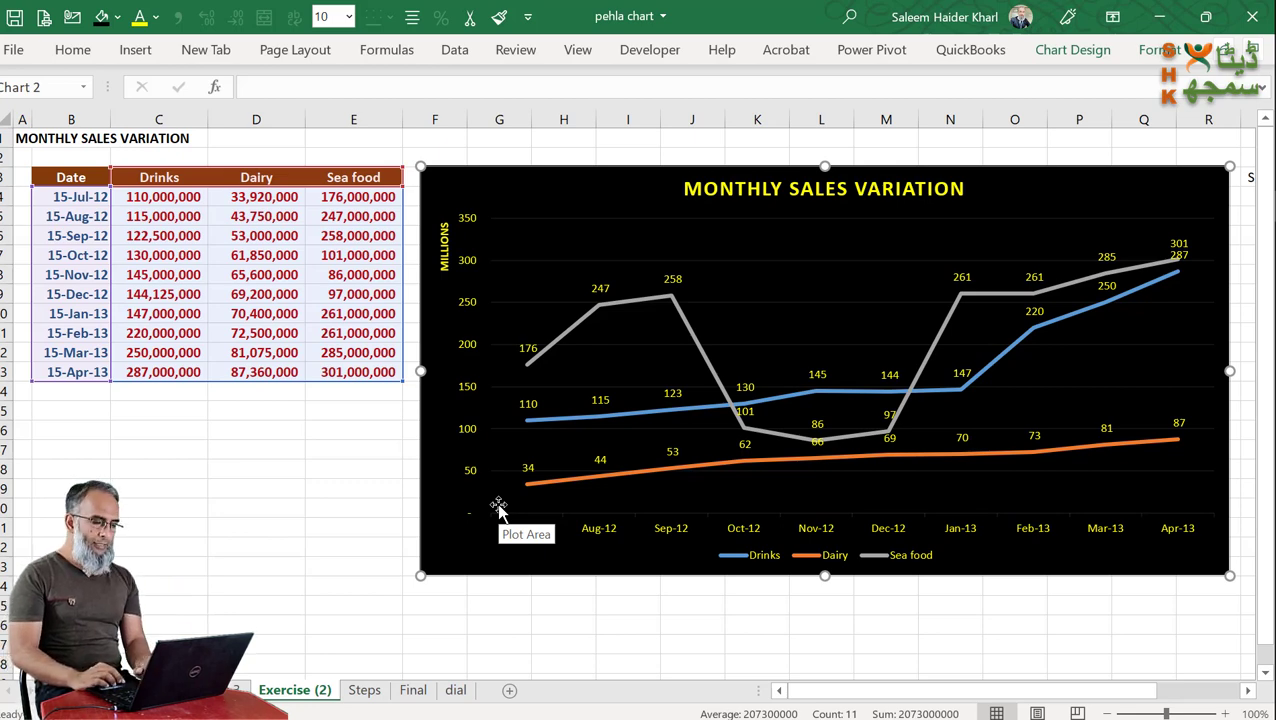
drag(1036, 181, 640, 169)
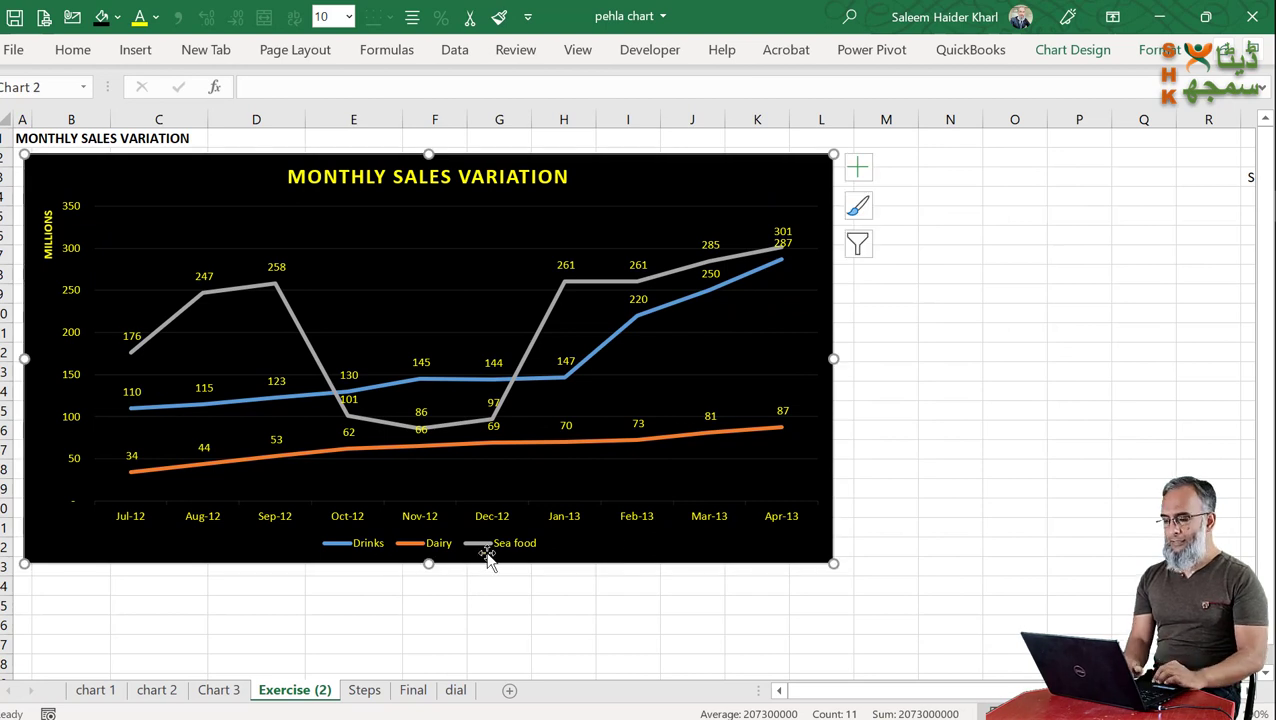
Step: Preview the chart's legend position options, including the top placement, and deselect the chart without choosing one
click(858, 168)
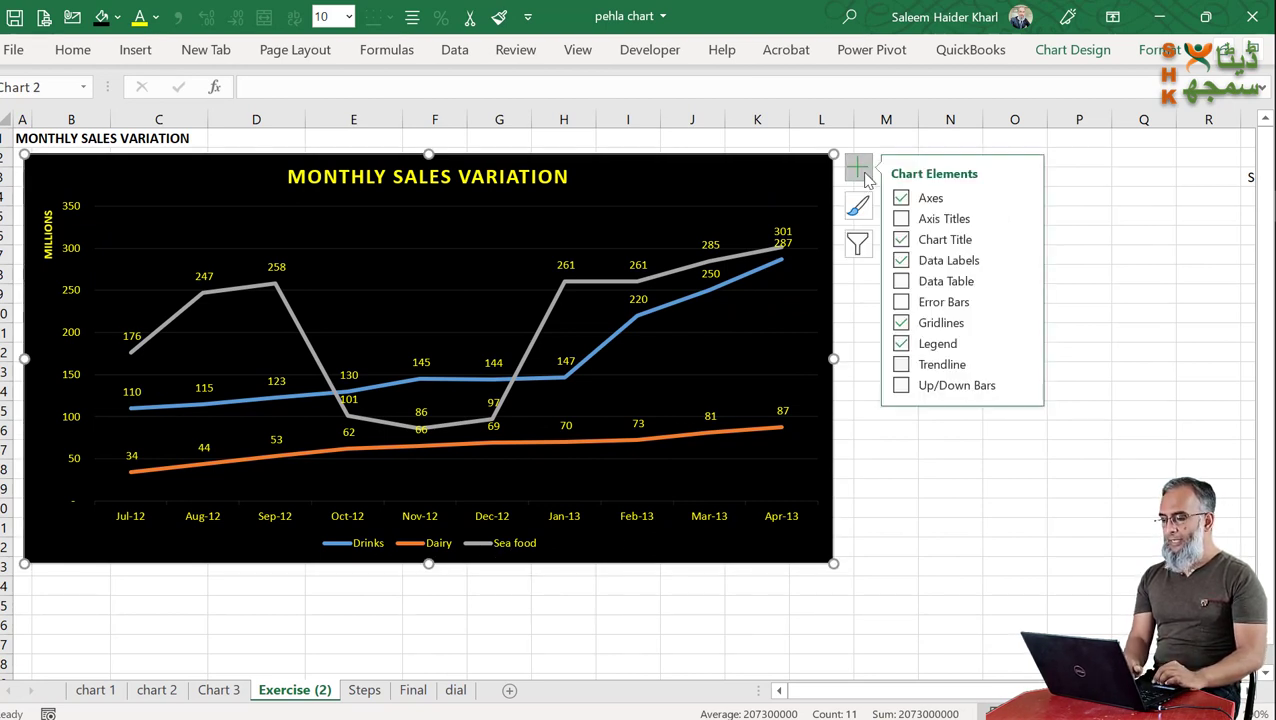
click(1023, 344)
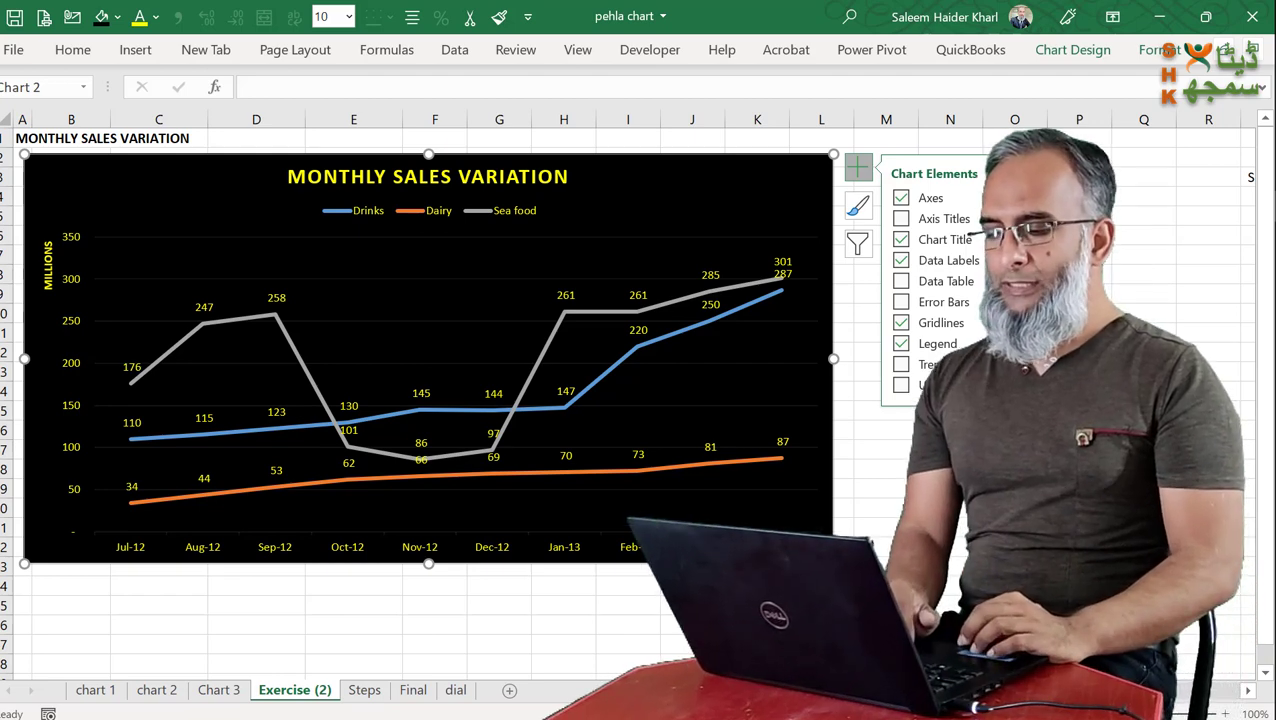
click(1035, 406)
click(909, 570)
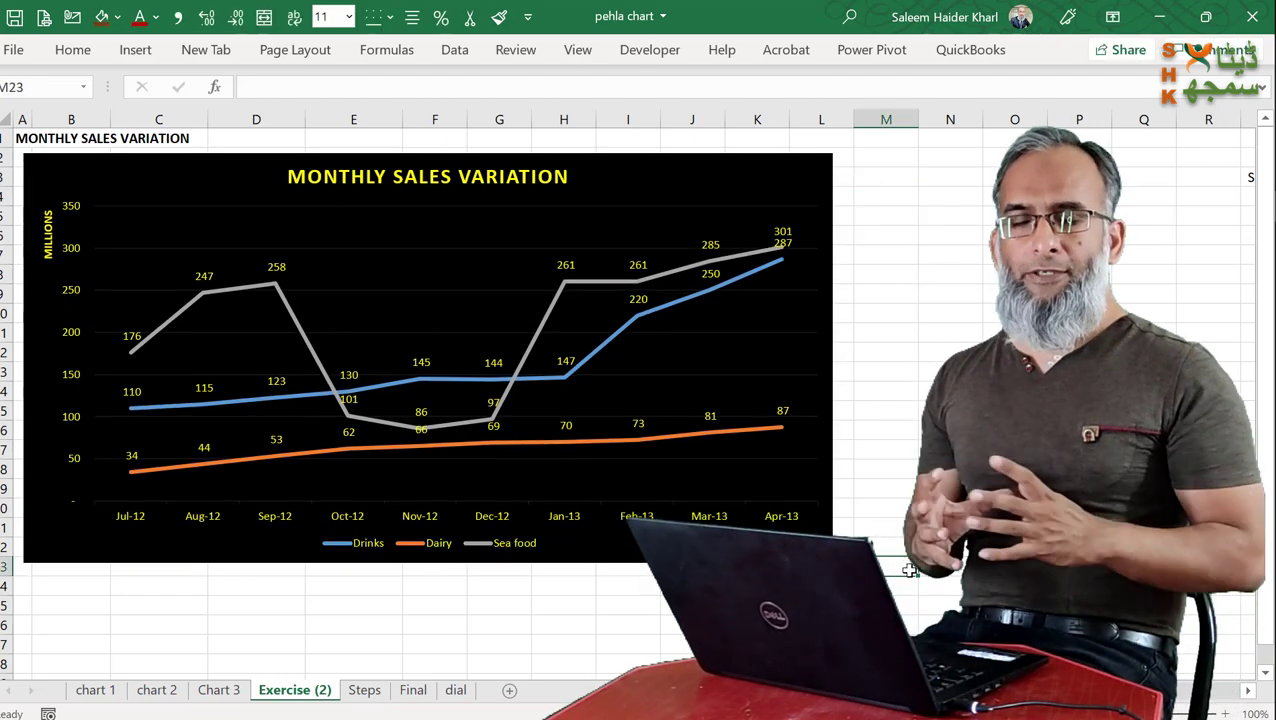